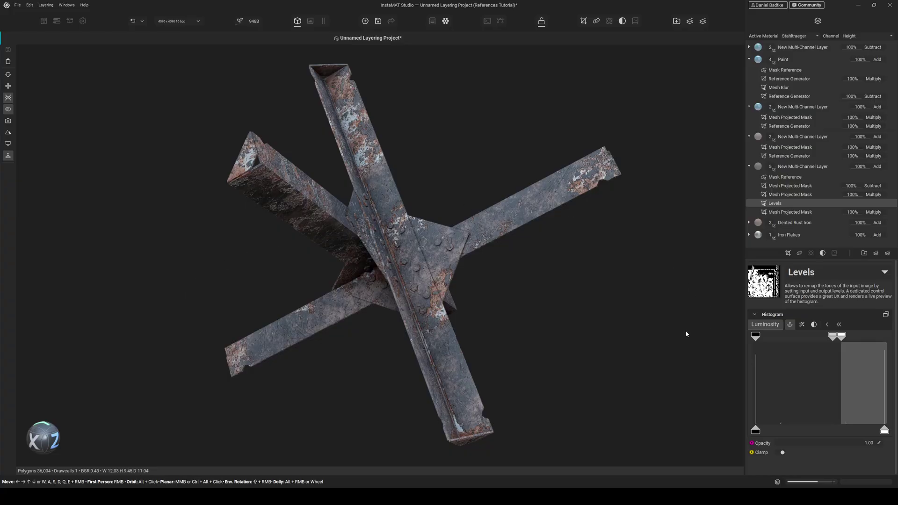
- Set the Balance of the Spots 2 Mesh Projected Mask directly below Levels to 0.00
scroll(442, 229, "up", 3)
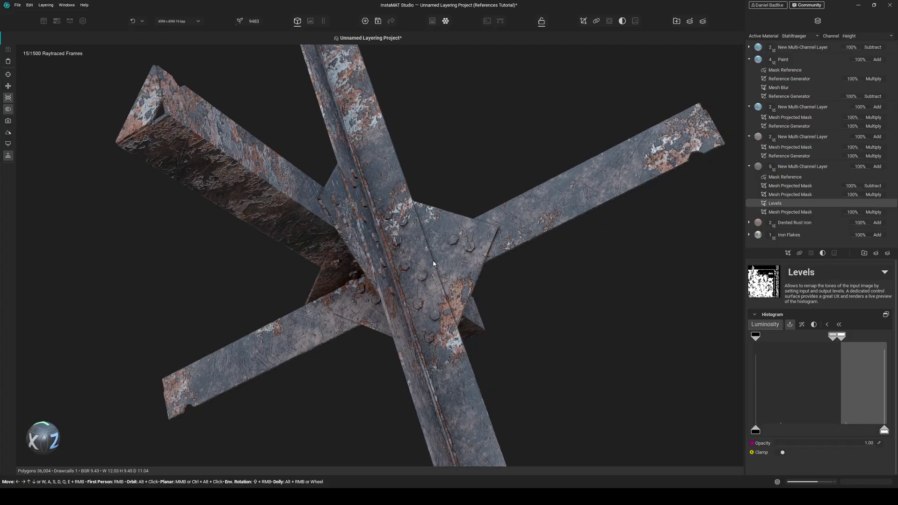
left_click_drag(481, 258, 401, 262, "alt")
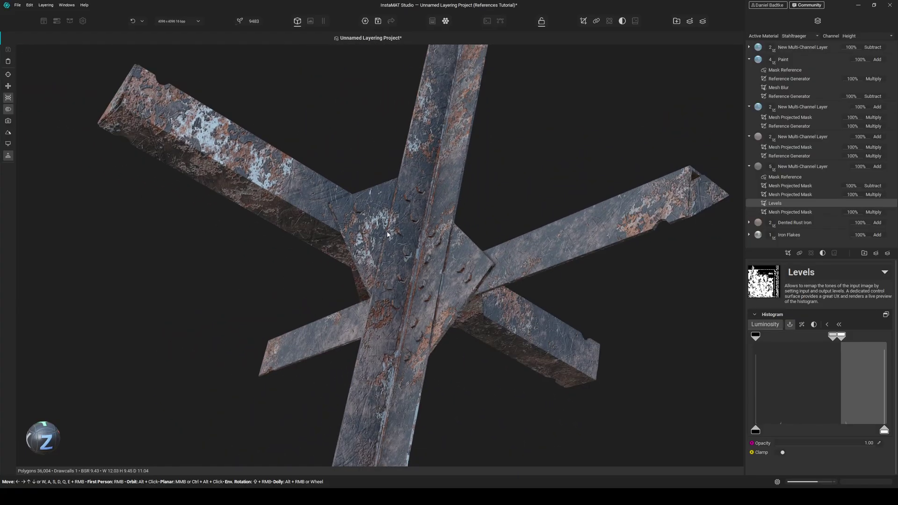
left_click(793, 211)
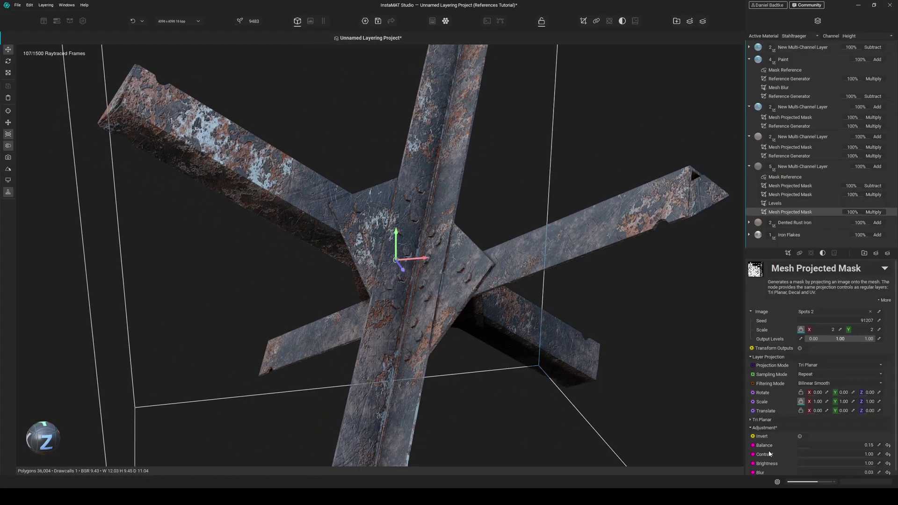
mouse_move(806, 448)
left_mouse_down()
mouse_move(842, 446)
mouse_move(790, 447)
left_mouse_up()
left_click_drag(530, 352, 519, 354, "alt")
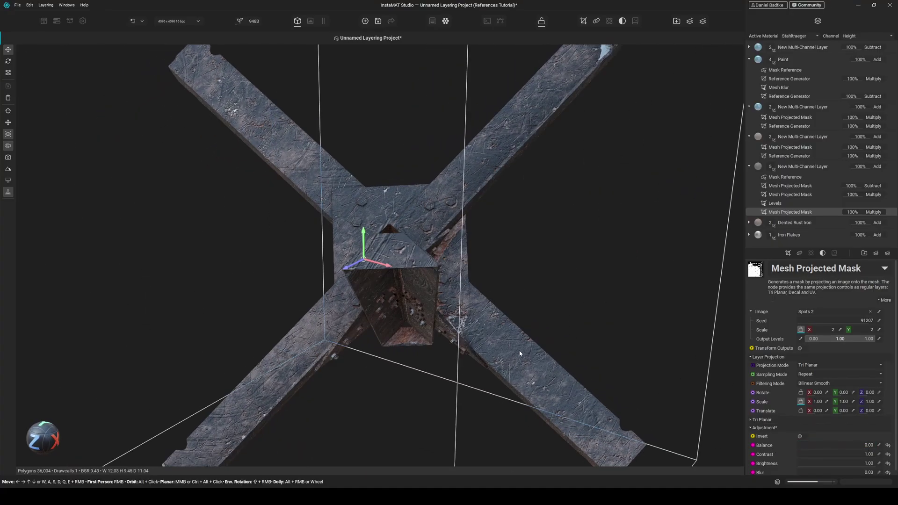
- Inspect the crossed beams and central plates from several sides and turn off ray-traced rendering
scroll(380, 311, "down", 3)
left_click_drag(381, 311, 336, 243, "alt")
middle_click_drag(336, 242, 417, 188)
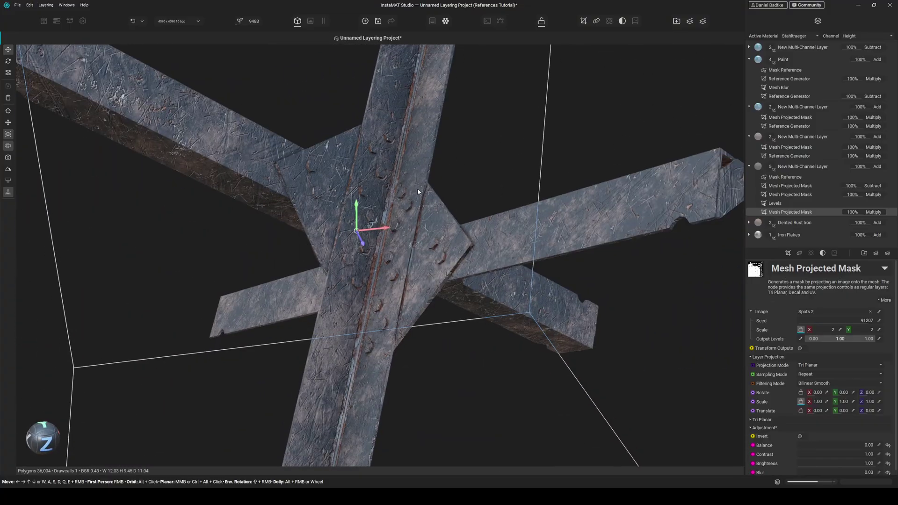
key("f")
left_click_drag(419, 240, 449, 262, "alt")
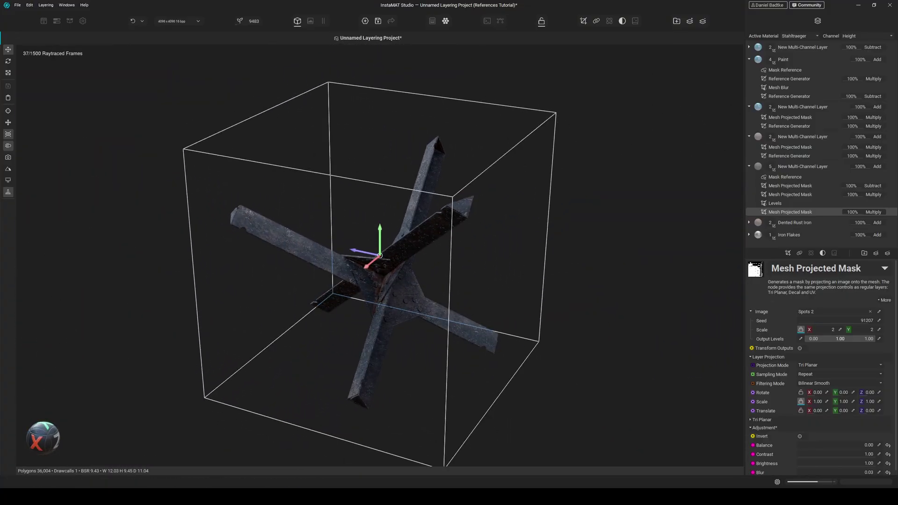
left_click(6, 195)
left_click_drag(214, 305, 425, 287, "alt")
scroll(461, 281, "up", 3)
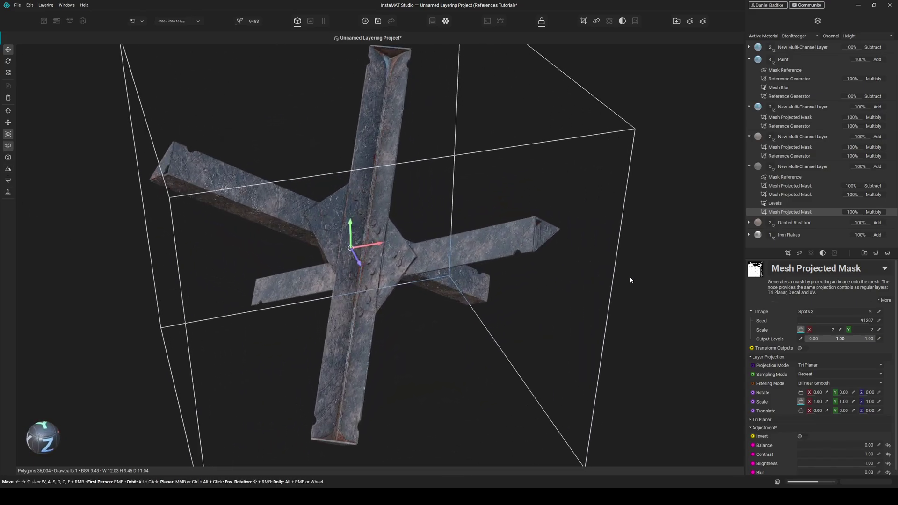
- Expand the masks of the topmost, Dented Rust Iron and Iron Flakes layers in an enlarged layer stack, and save the project
left_click(749, 46)
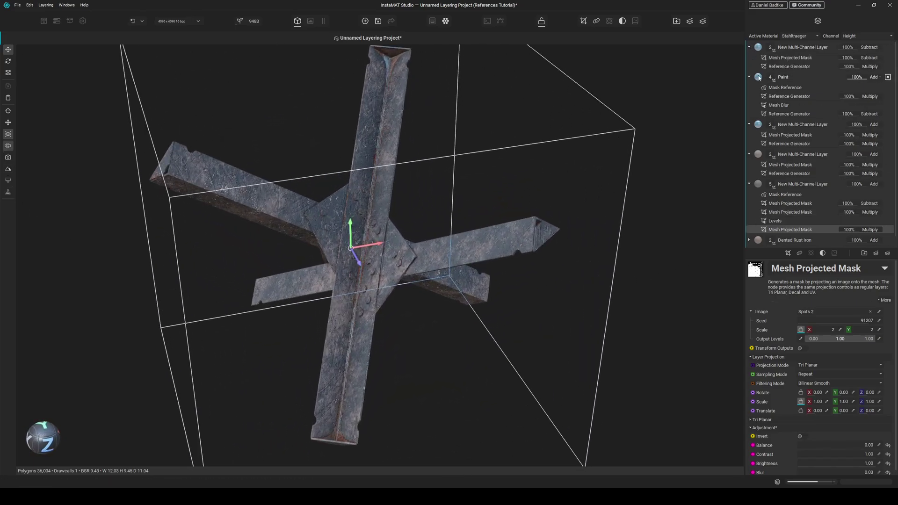
scroll(779, 174, "down", 1)
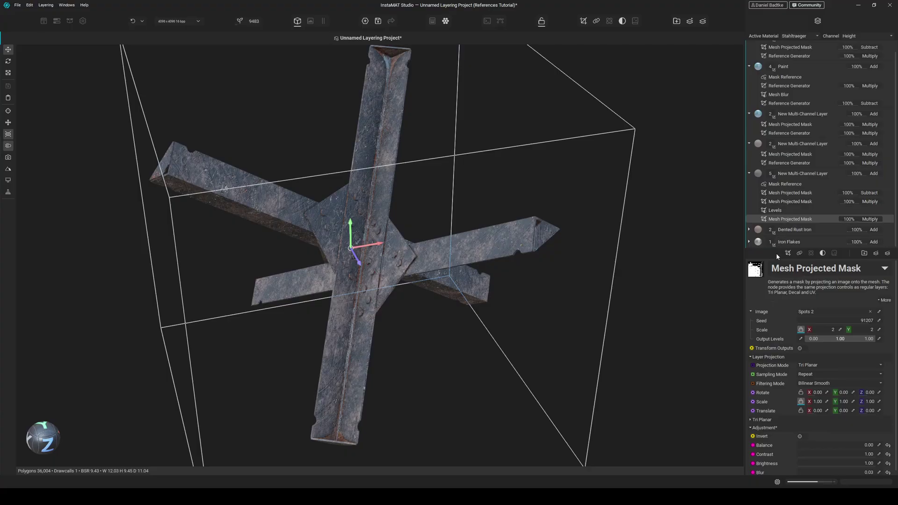
left_click_drag(777, 259, 777, 330)
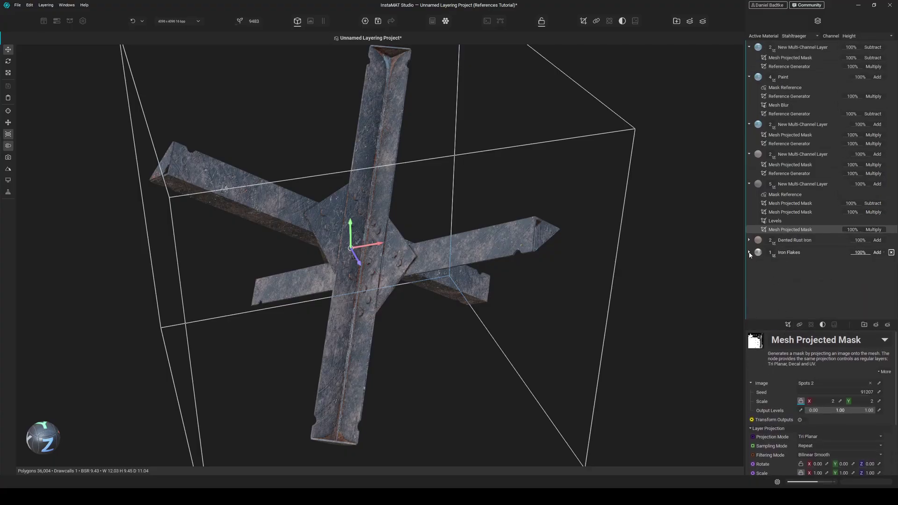
left_click(749, 252)
left_click(748, 240)
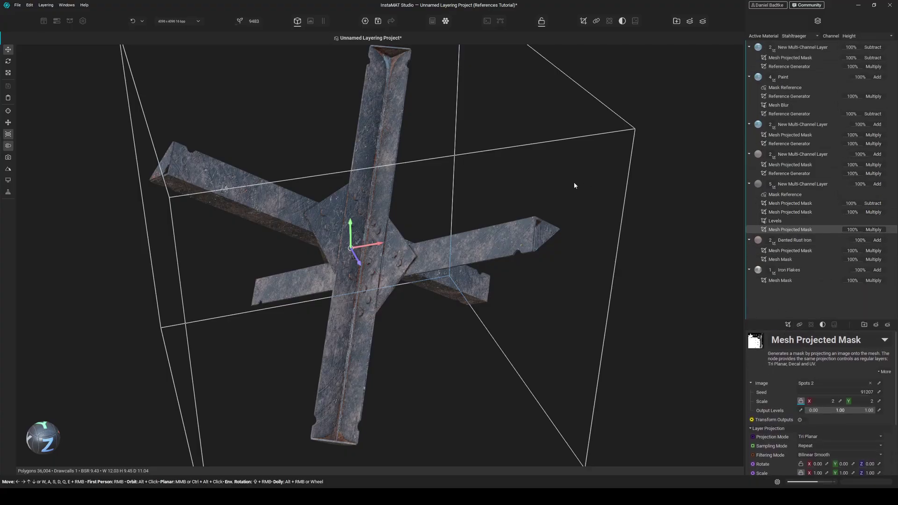
left_click_drag(574, 186, 545, 211, "alt")
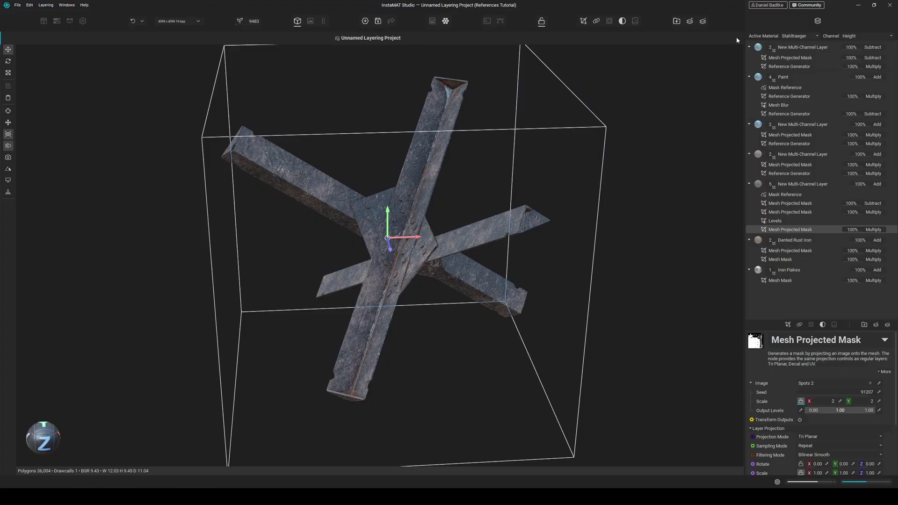
key("ctrl+s")
- Delete all seven layers from the Stahltraeger material, from the topmost multi-channel layer down to Iron Flakes
left_click(798, 49)
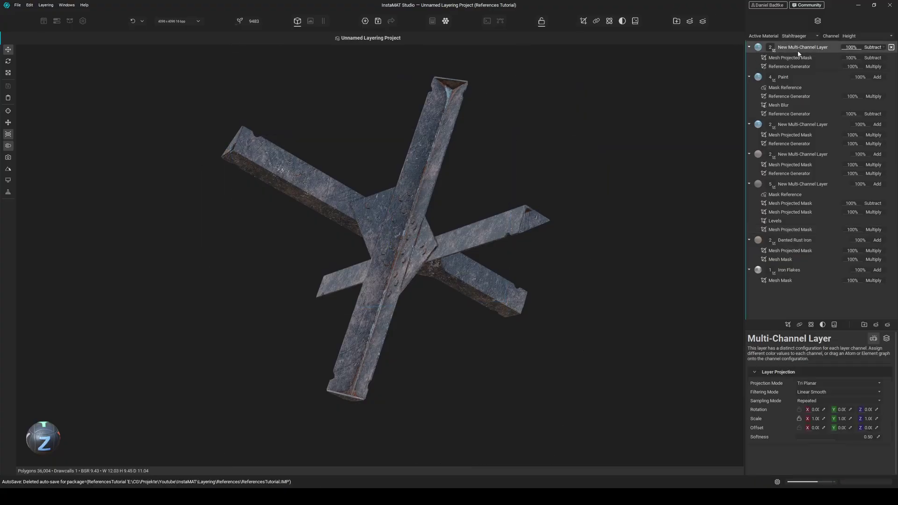
key("Delete")
left_click(792, 51)
key("Delete")
left_click(791, 49)
key("Delete")
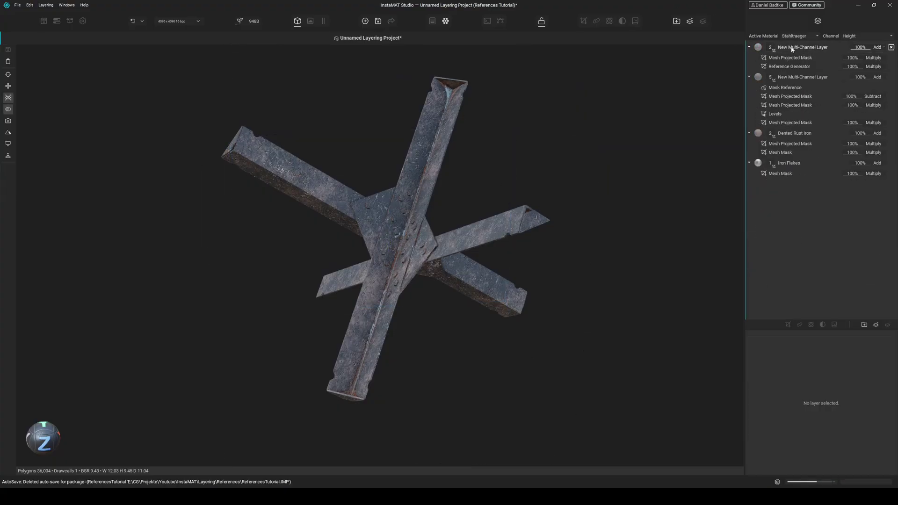
left_click(792, 49)
key("Delete")
left_click(792, 49)
key("Delete")
left_click(792, 49)
key("Delete")
left_click(789, 50)
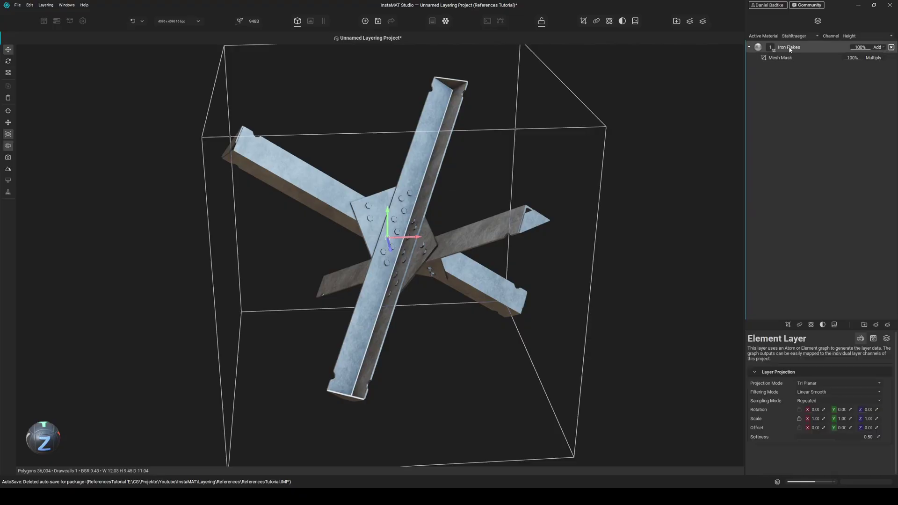
key("Delete")
left_click_drag(352, 260, 433, 269, "alt")
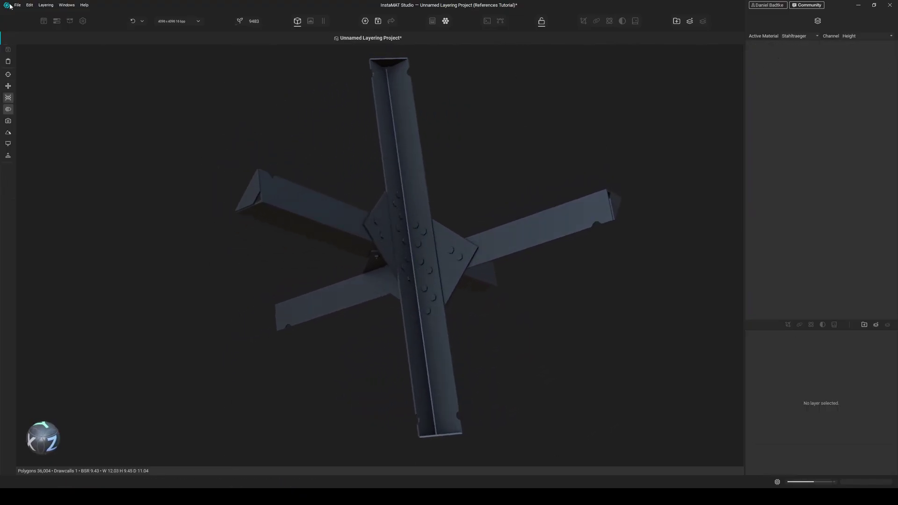
- Open the asset library and apply the Dented Rust Iron material to the beam mesh as the base layer
left_click(44, 21)
left_click(60, 36)
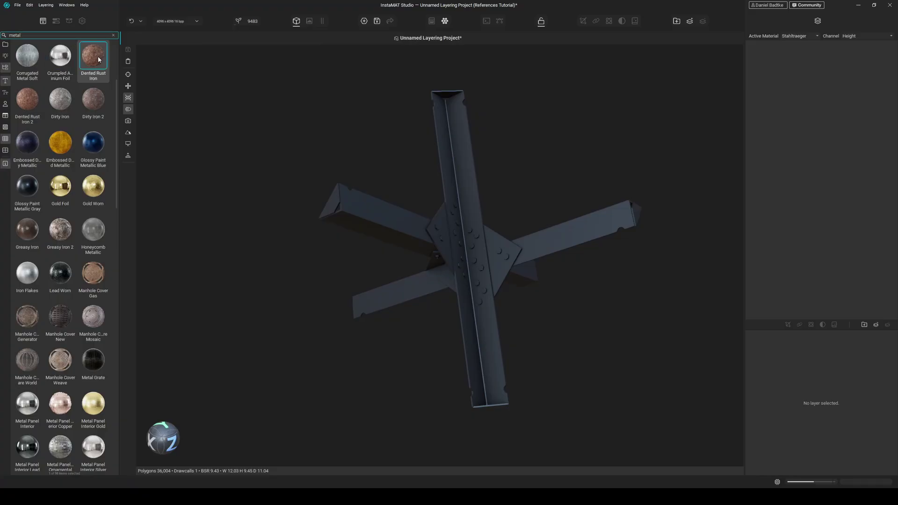
left_click_drag(98, 56, 495, 236)
scroll(484, 224, "up", 5)
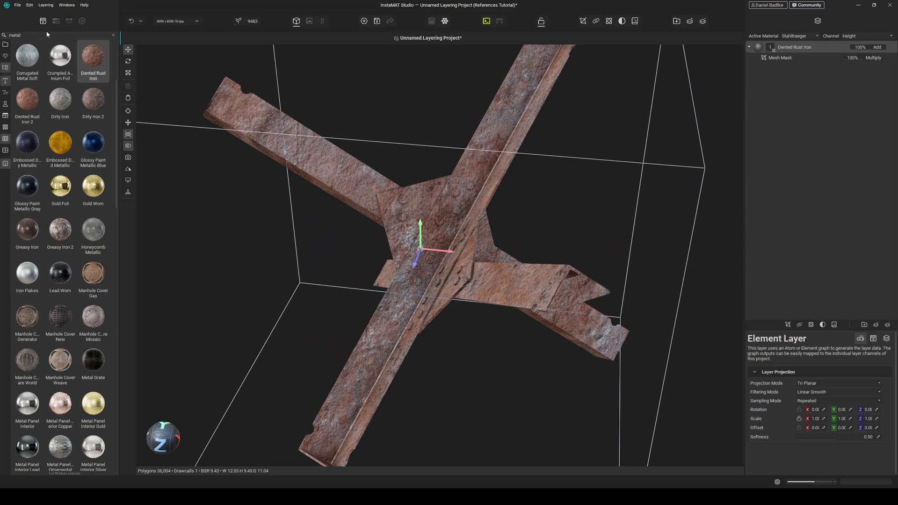
- Search the library for "metal" and apply the Iron Flakes material to the mesh above Dented Rust Iron
left_click(50, 36)
type("metal")
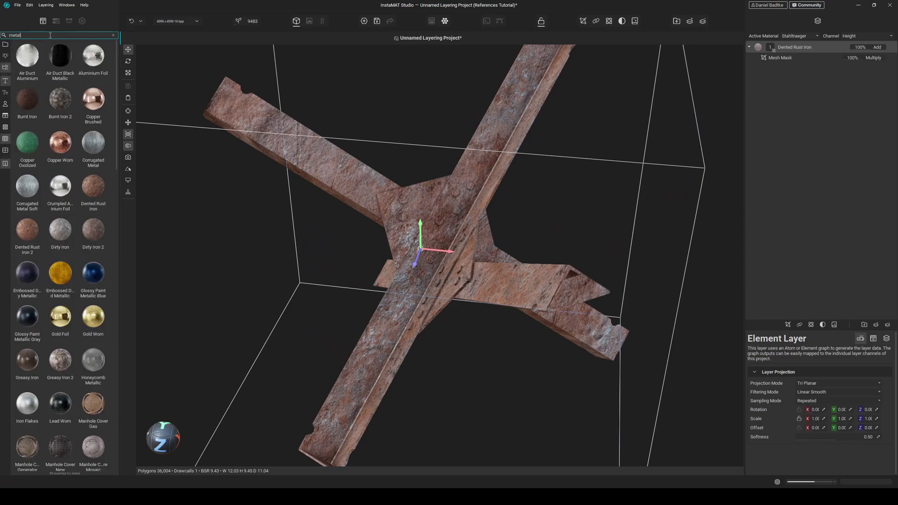
scroll(60, 196, "down", 15)
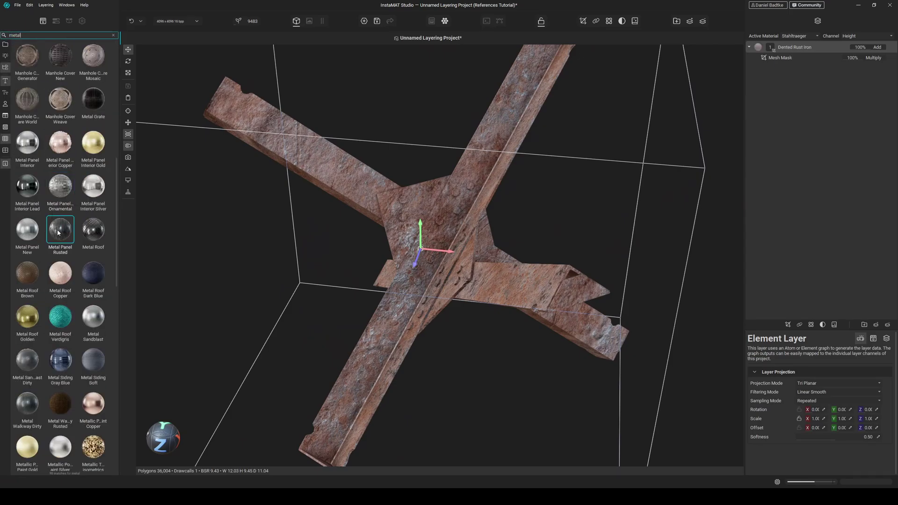
scroll(62, 242, "down", 2)
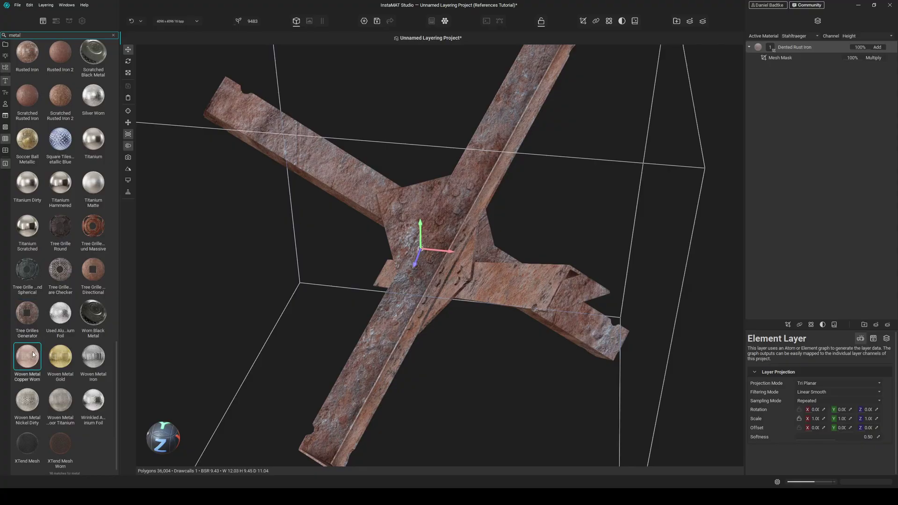
scroll(52, 262, "up", 9)
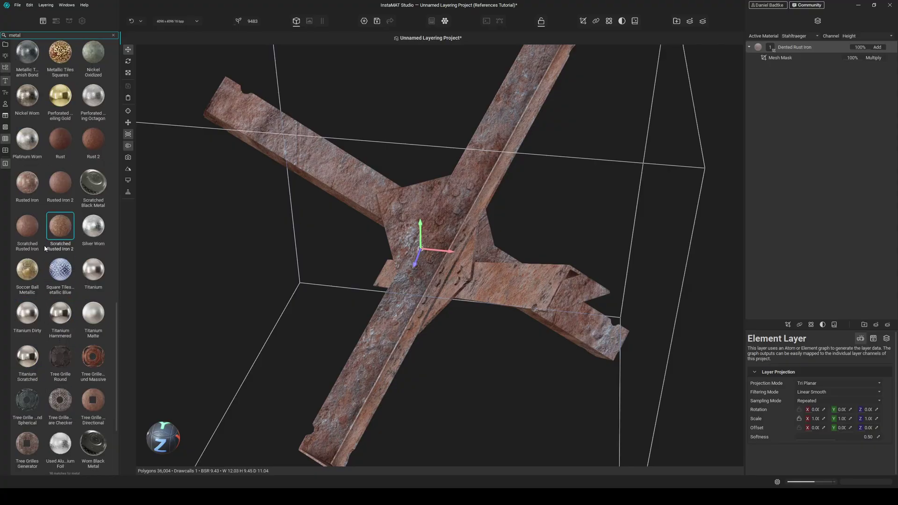
scroll(55, 229, "up", 3)
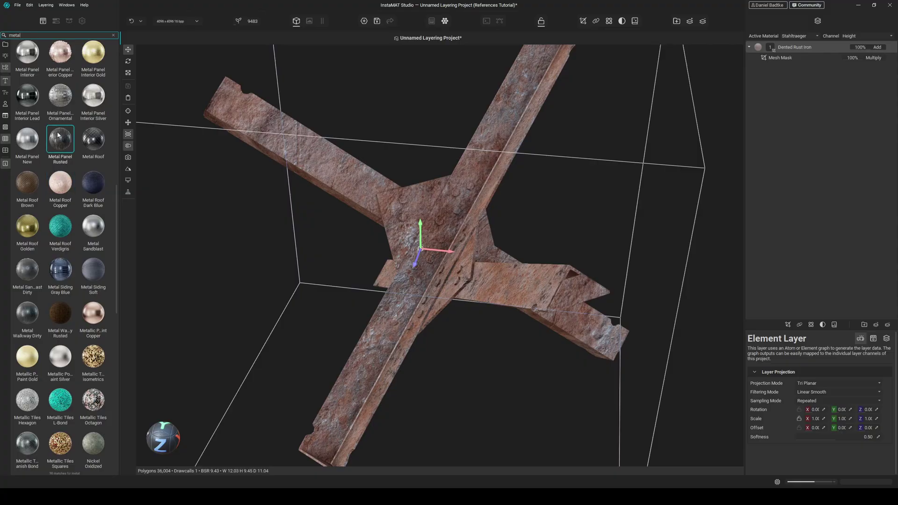
scroll(60, 112, "up", 6)
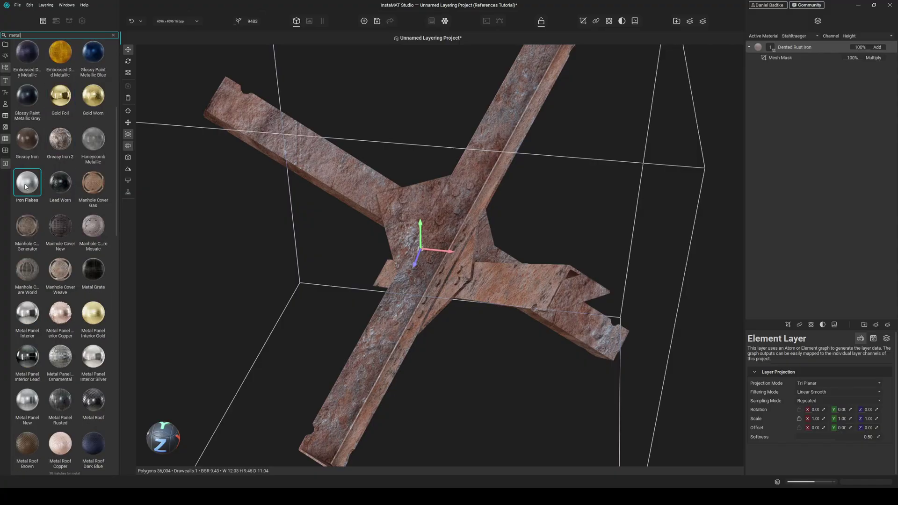
left_click_drag(27, 183, 308, 267)
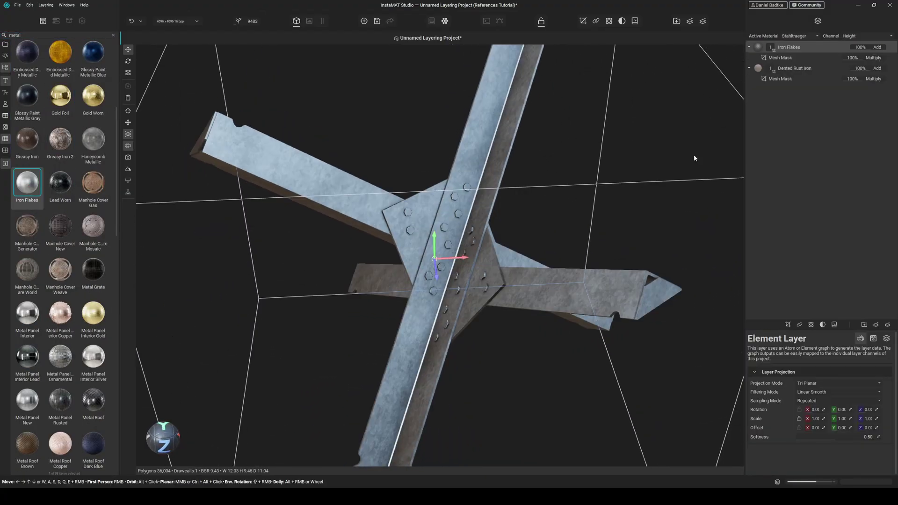
- Add a Mesh Projected Mask to the Iron Flakes layer and assign the Spots 7 graph as its image
left_click(788, 324)
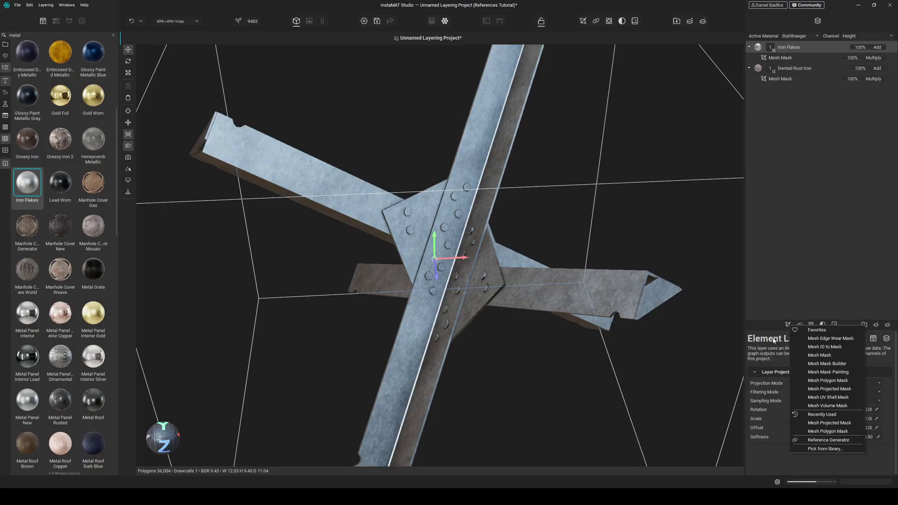
left_click(829, 423)
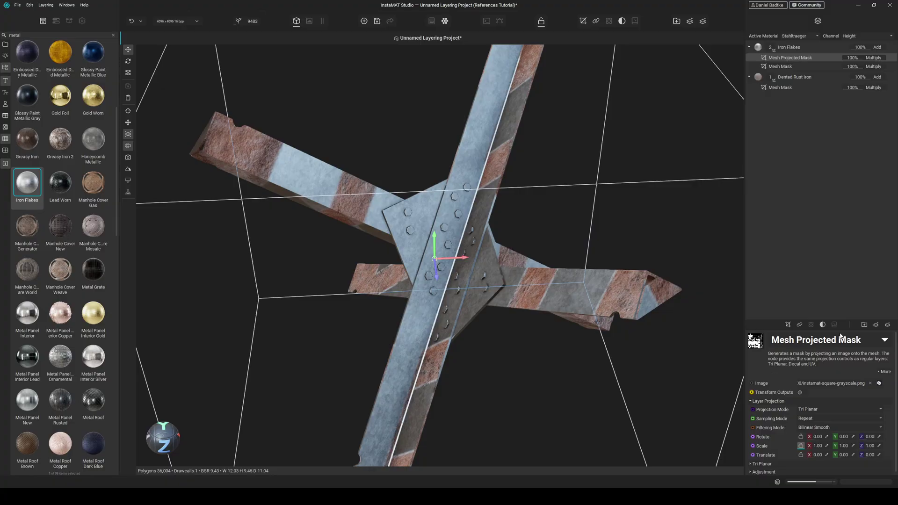
left_click(755, 340)
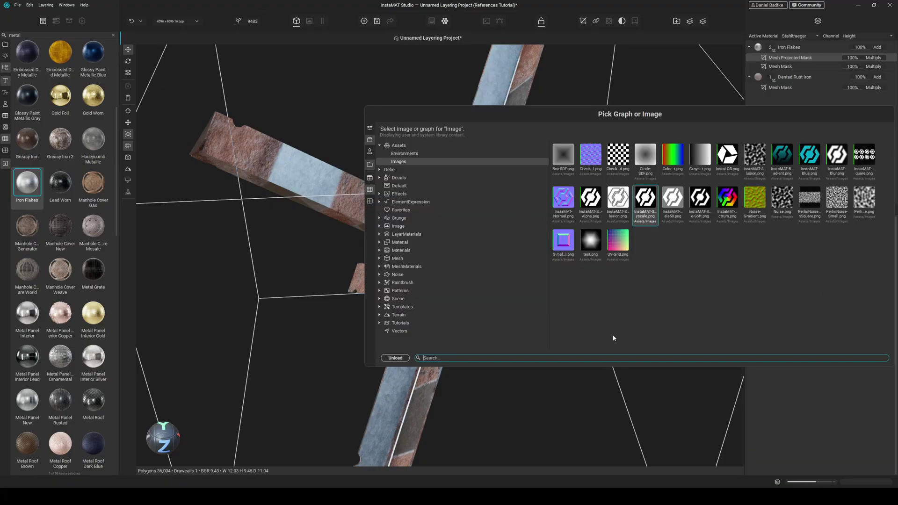
type("spots")
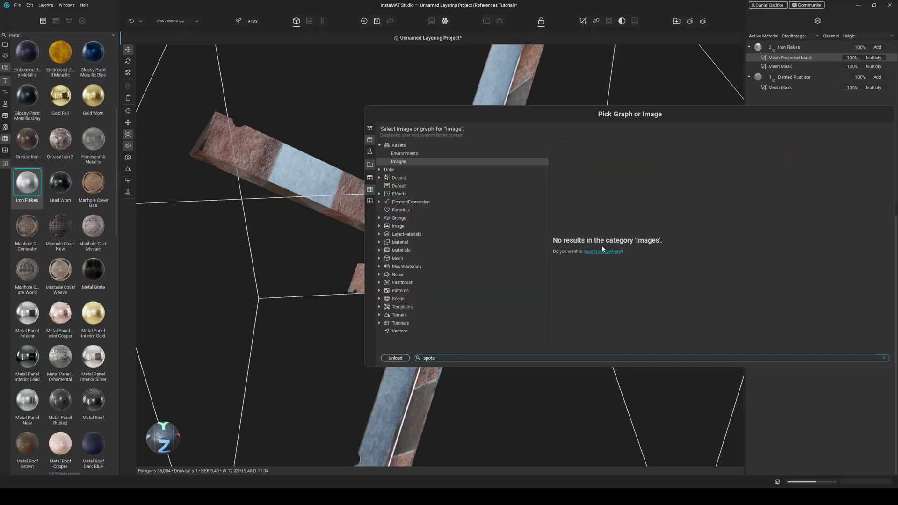
left_click(603, 251)
double_click(782, 156)
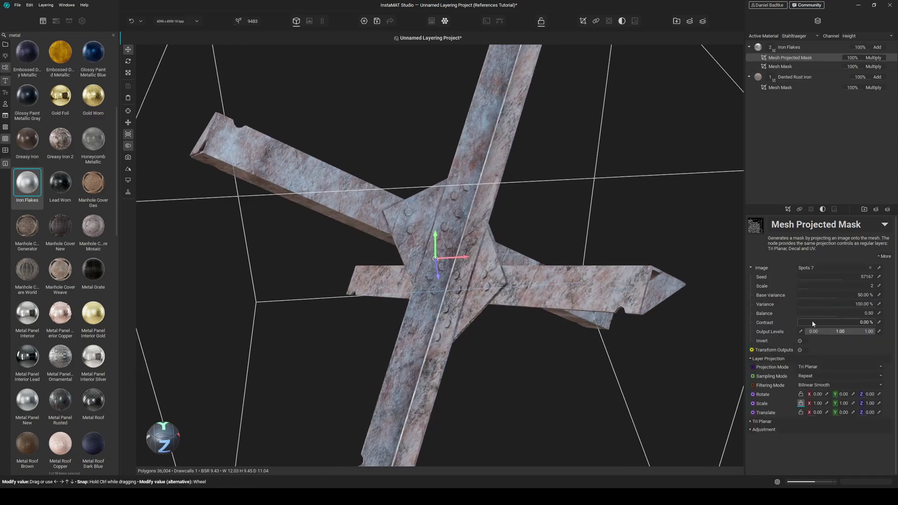
- Set the Spots 7 mask's Contrast to 62.78 % and its Balance to 0.65
left_click_drag(822, 323, 848, 310)
left_click_drag(467, 265, 530, 246, "alt")
scroll(565, 267, "up", 3)
scroll(530, 245, "down", 4)
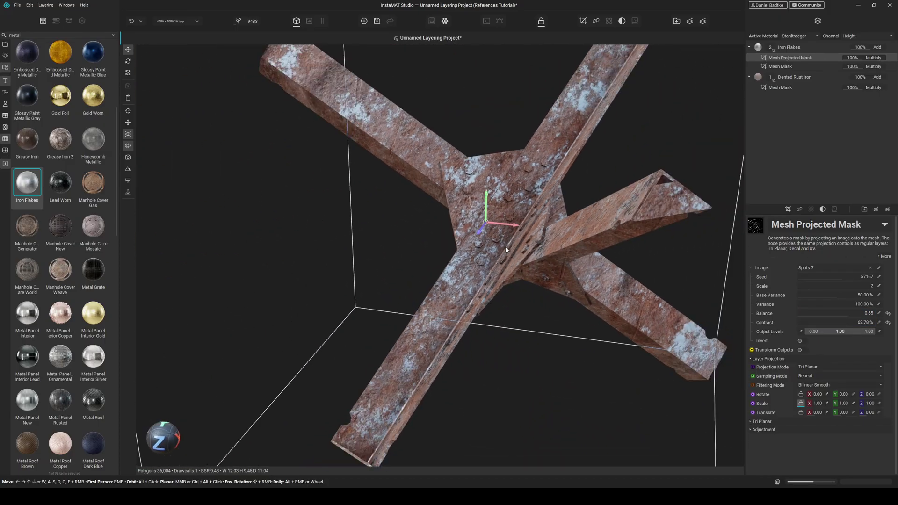
middle_click_drag(531, 246, 453, 289)
scroll(453, 289, "down", 2)
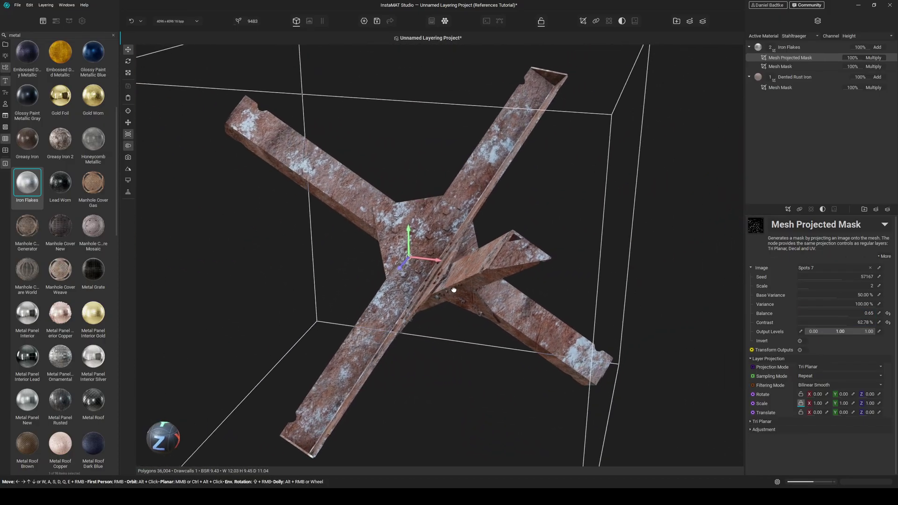
- Add a new Multi-Channel Layer above Iron Flakes at the top of the layer stack
left_click(765, 143)
left_click_drag(489, 251, 512, 245, "alt")
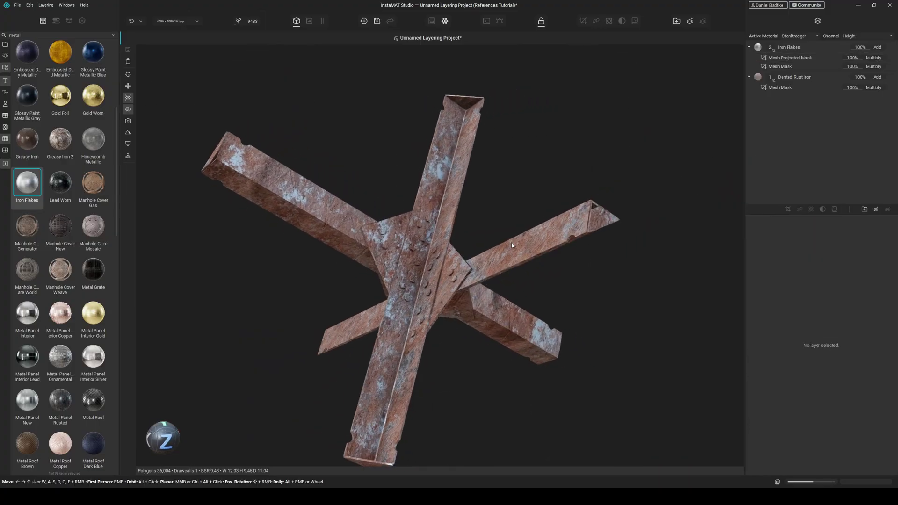
left_click_drag(453, 263, 421, 267, "alt")
middle_click_drag(421, 267, 428, 234)
scroll(428, 230, "up", 3)
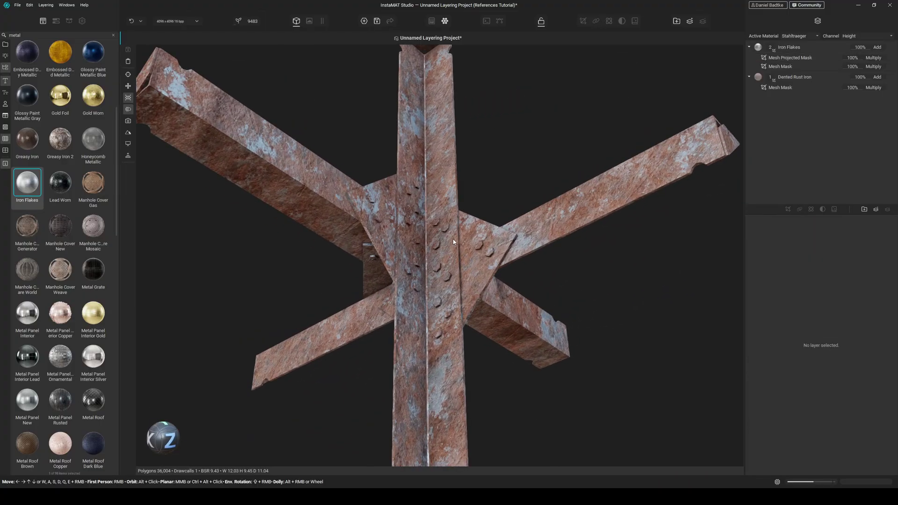
left_click(876, 210)
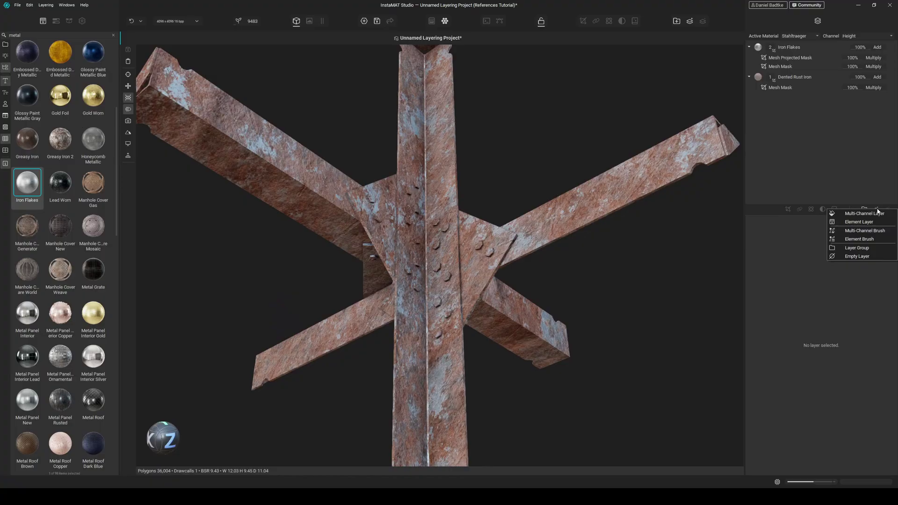
left_click(851, 213)
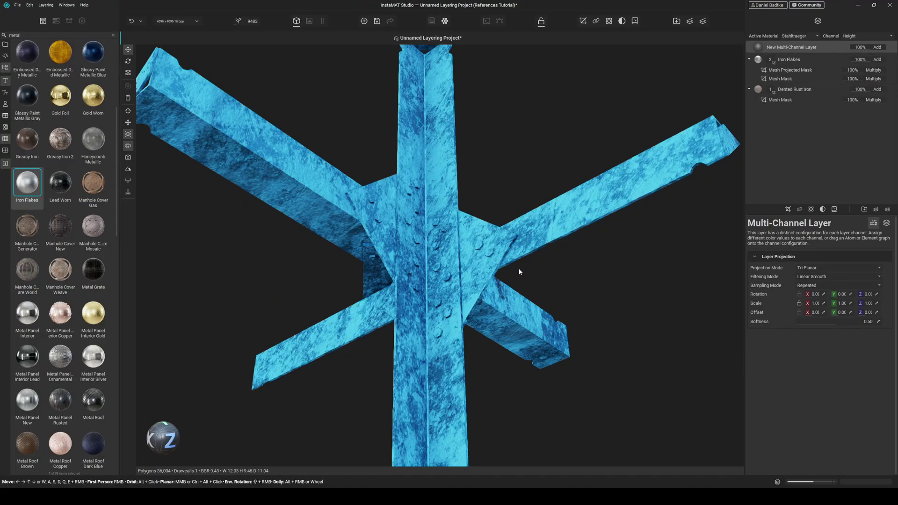
- Set the new layer's Base Color to a neutral dark grey with red, green and blue at 0.2007
left_click(886, 222)
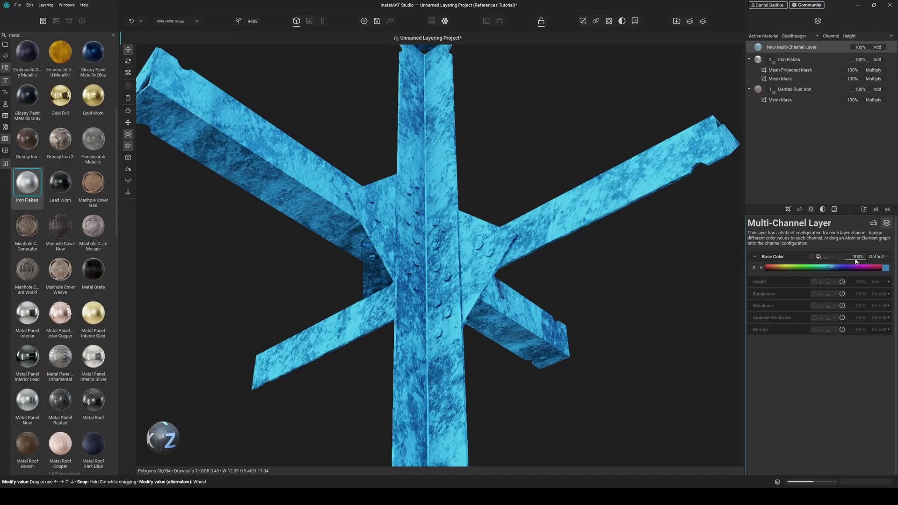
left_click(885, 268)
left_click_drag(832, 367, 830, 395)
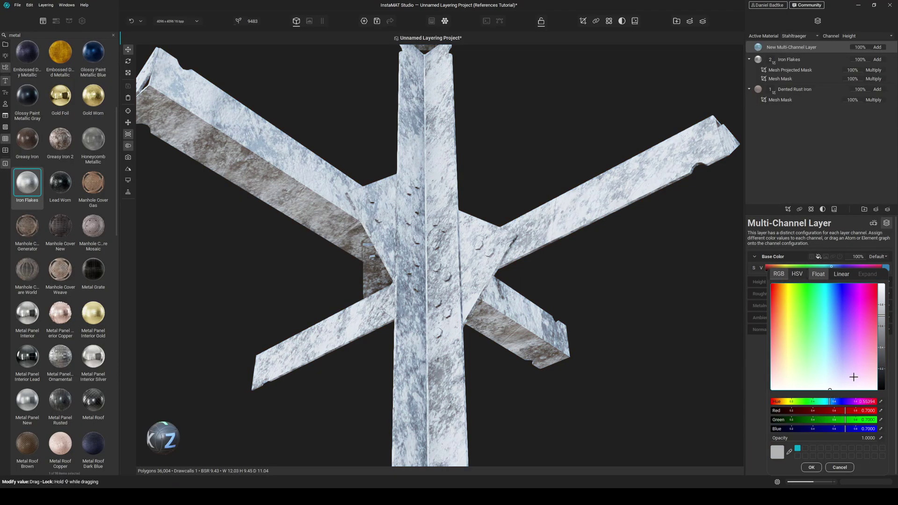
left_click_drag(882, 354, 883, 368)
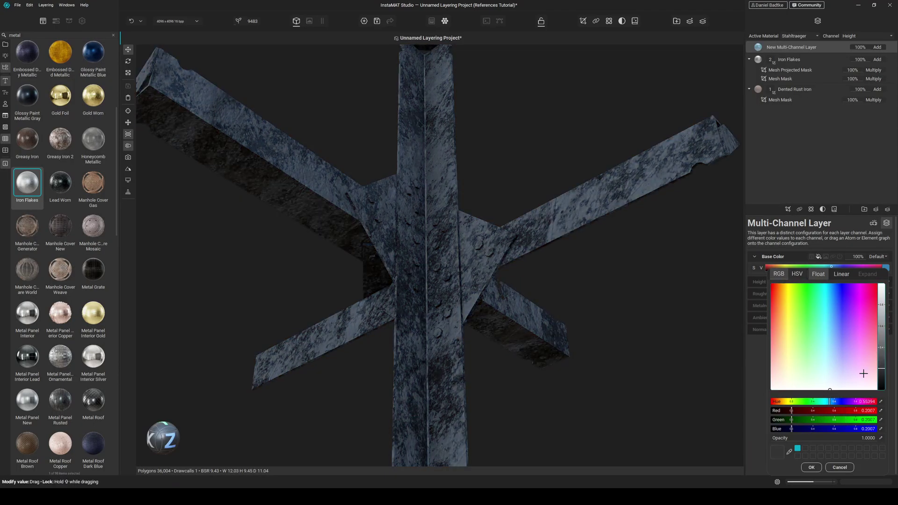
left_click(811, 467)
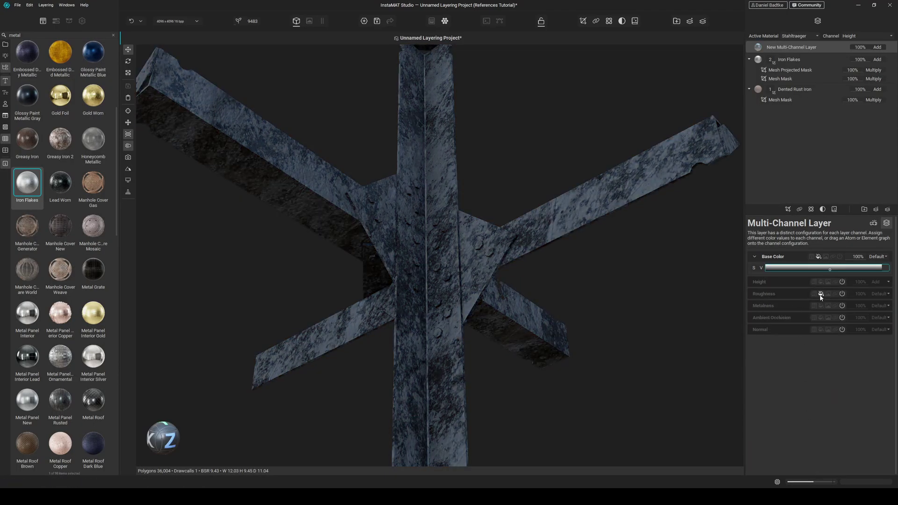
- Enable uniform Roughness at 100 %, Metalness at 0 % and the default flat Normal on the dark grey layer
left_click(820, 295)
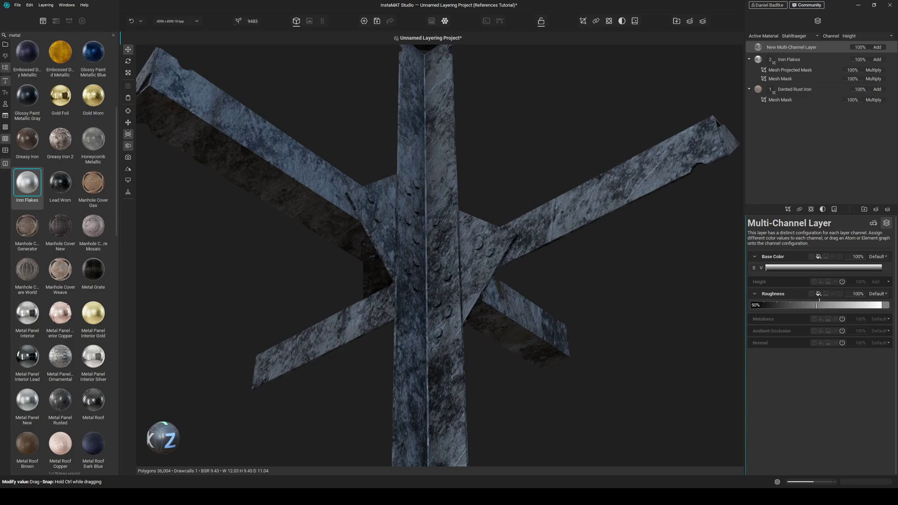
left_click_drag(817, 305, 885, 304)
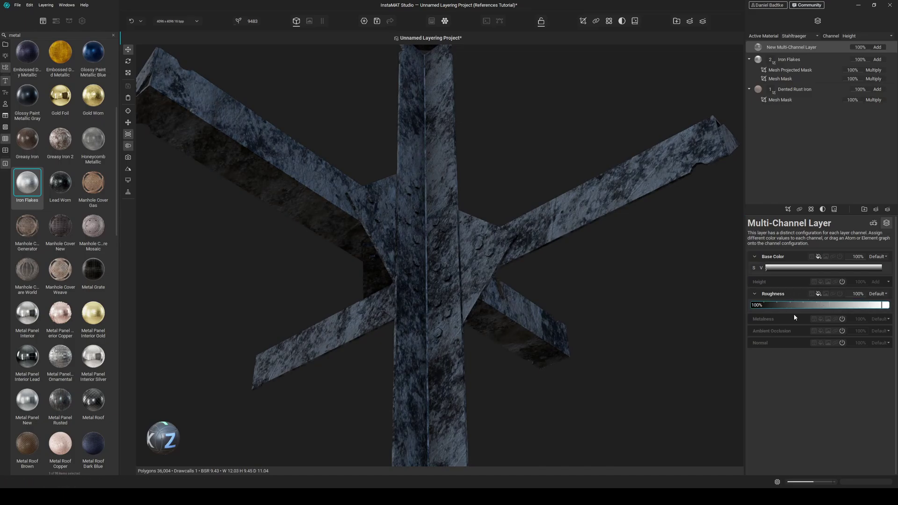
left_click(821, 318)
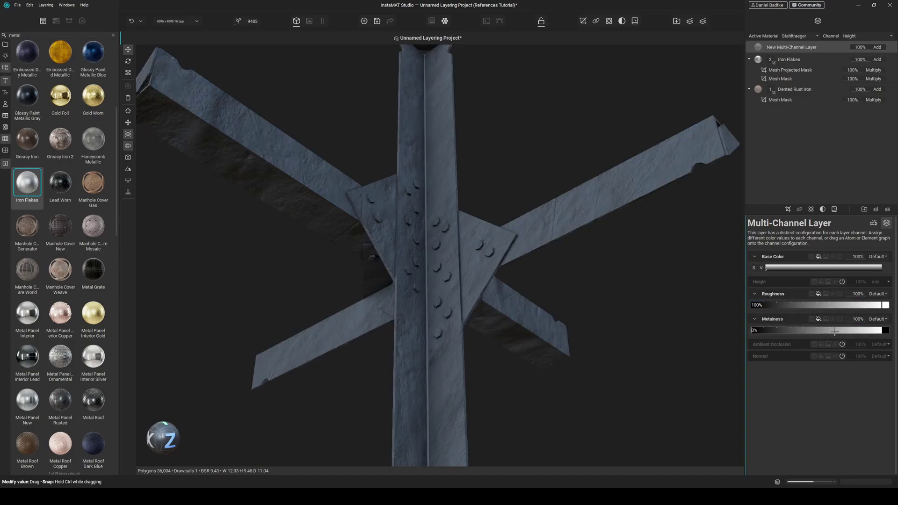
left_click(828, 357)
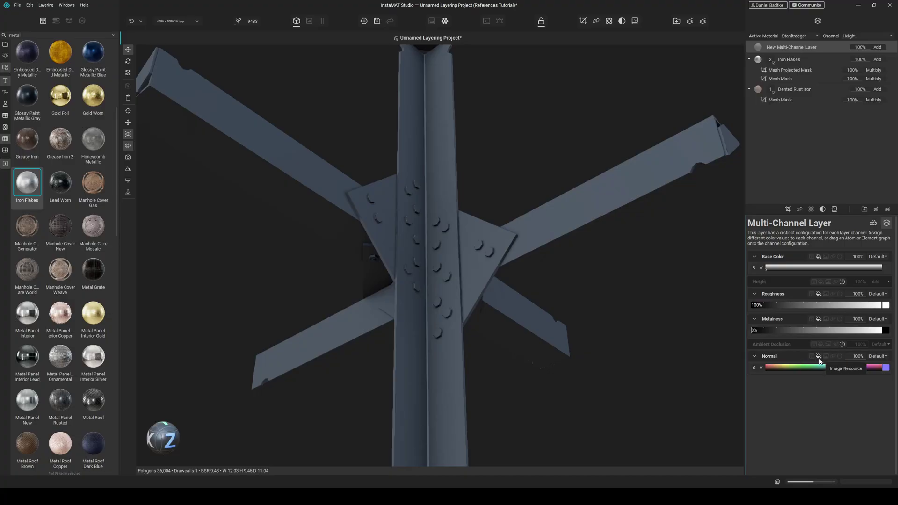
- Enable the dark grey layer's Height channel and set its value to 59 %
left_click_drag(562, 276, 493, 190, "alt")
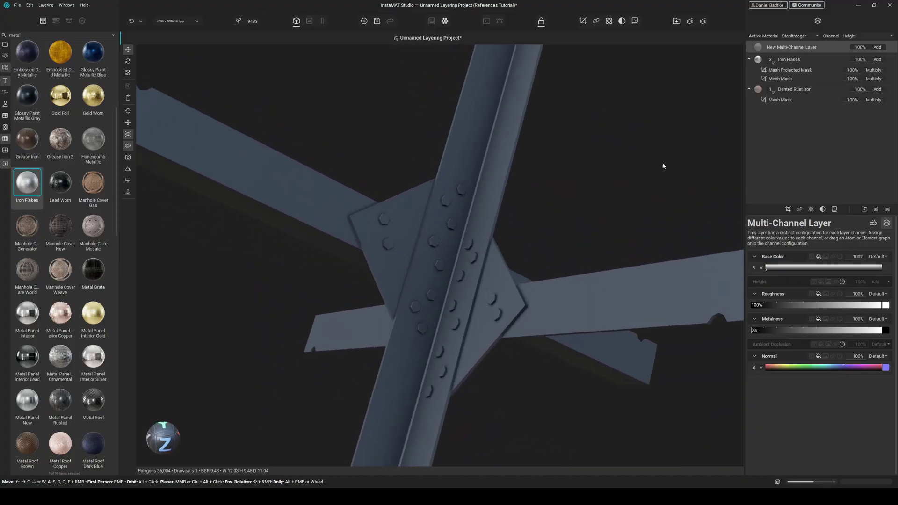
left_click(842, 281)
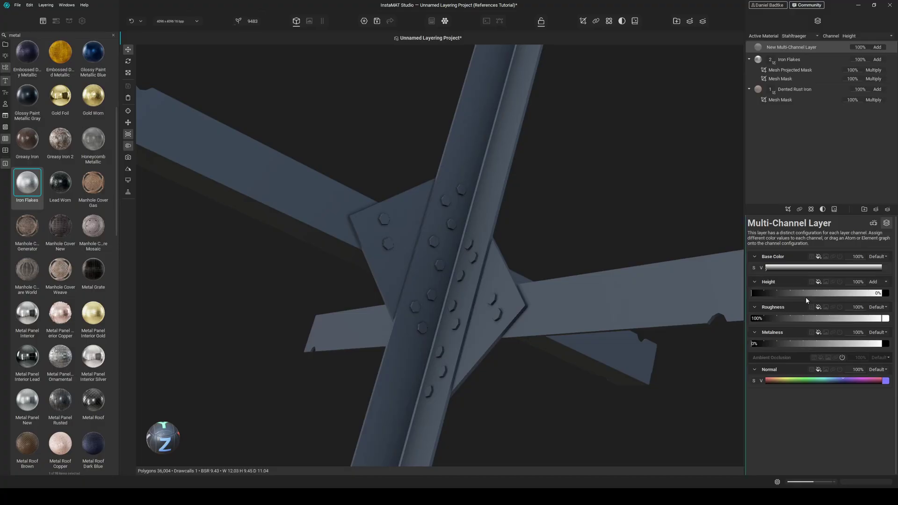
left_click(807, 293)
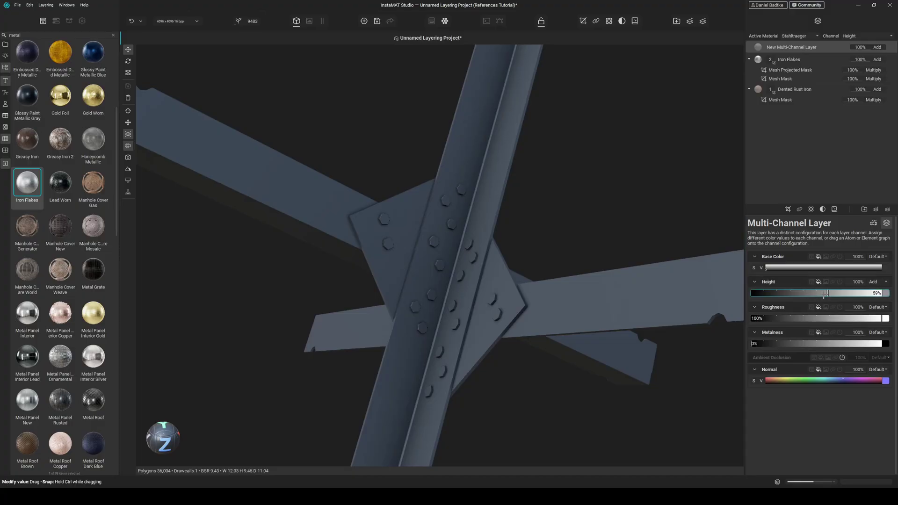
- Add a second Multi-Channel Layer on top and set its Base Color to a dark reddish brown
left_click(877, 209)
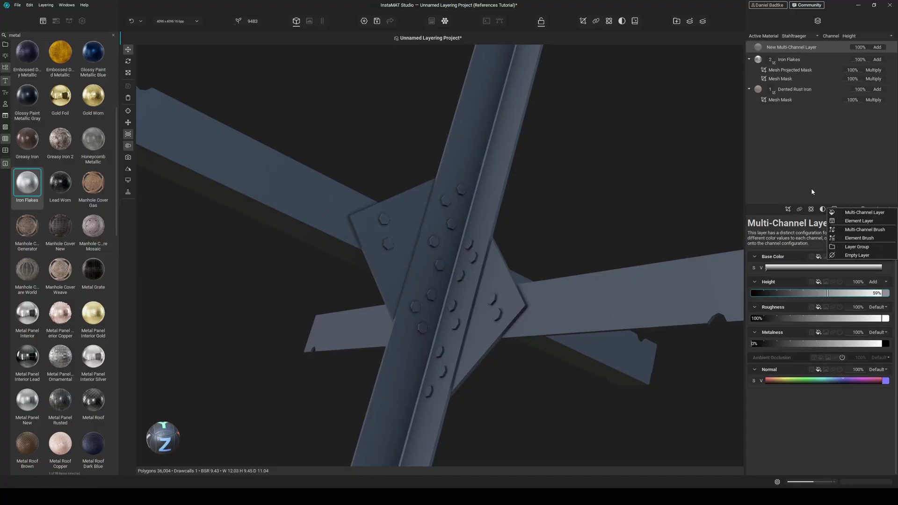
left_click(863, 213)
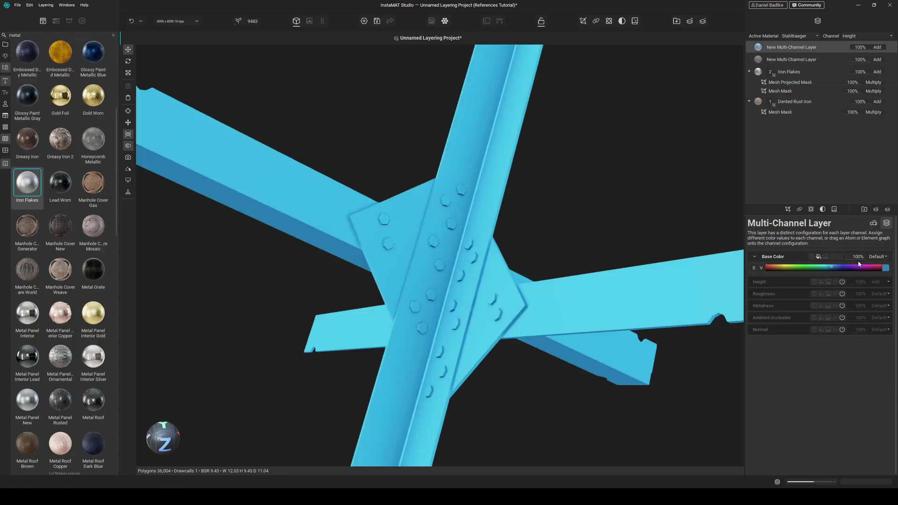
left_click(885, 268)
left_click(777, 366)
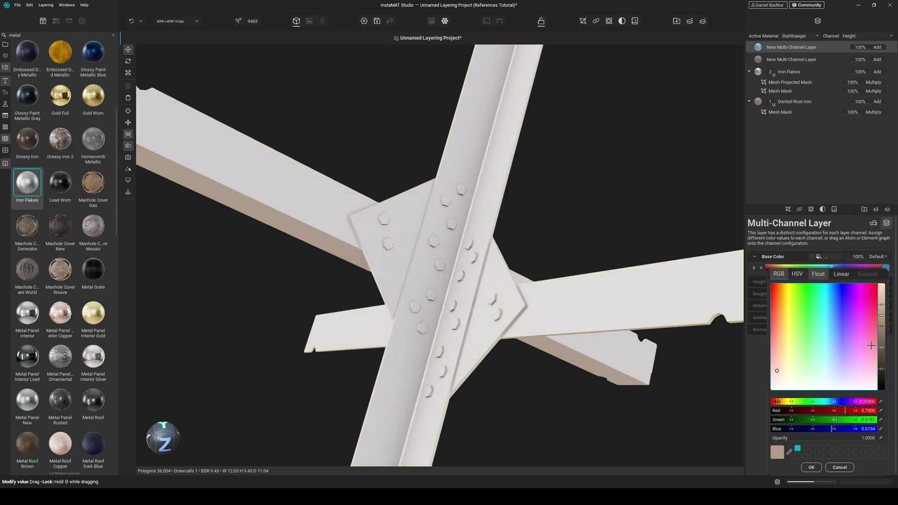
left_click_drag(882, 347, 882, 368)
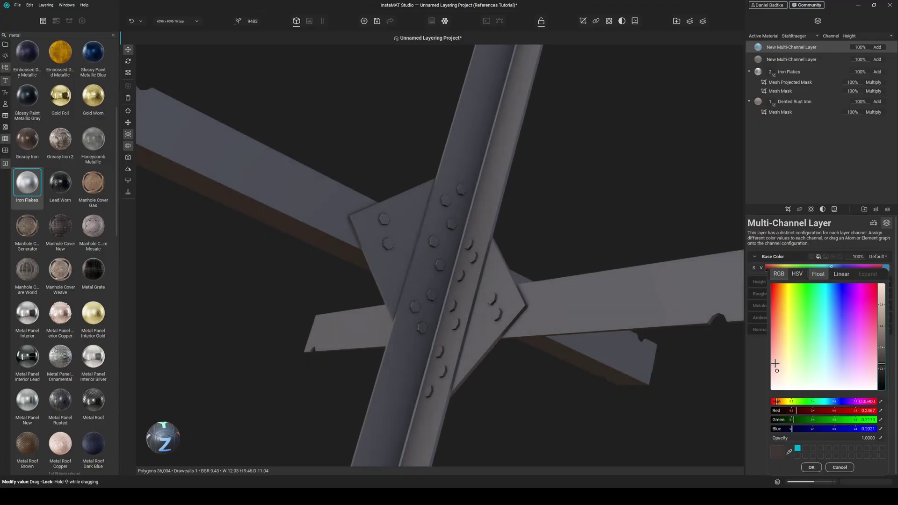
left_click(776, 363)
left_click(812, 467)
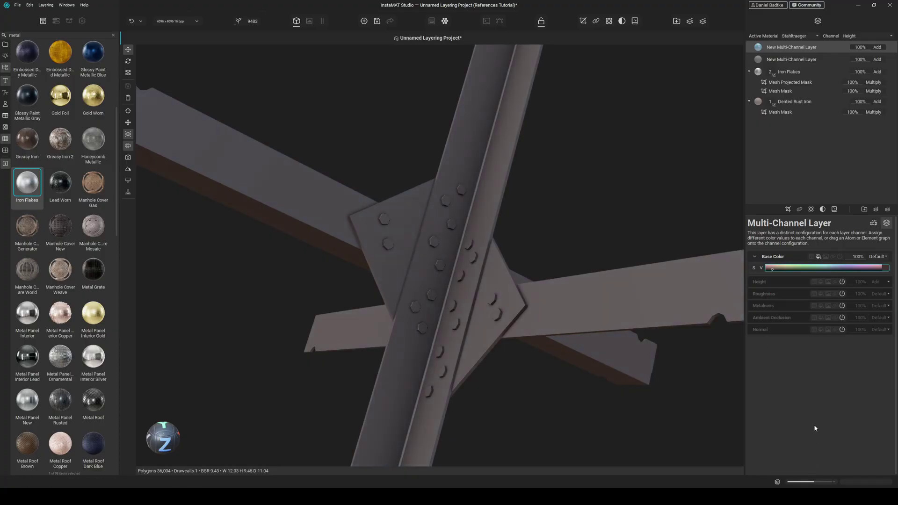
- Add a Mesh Projected Mask to the dark grey Multi-Channel Layer below the brown one
left_click(788, 209)
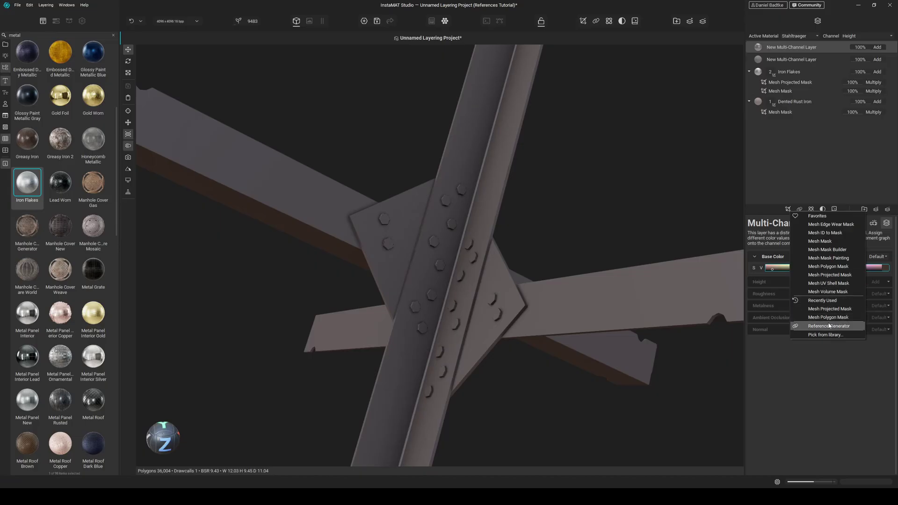
left_click(794, 60)
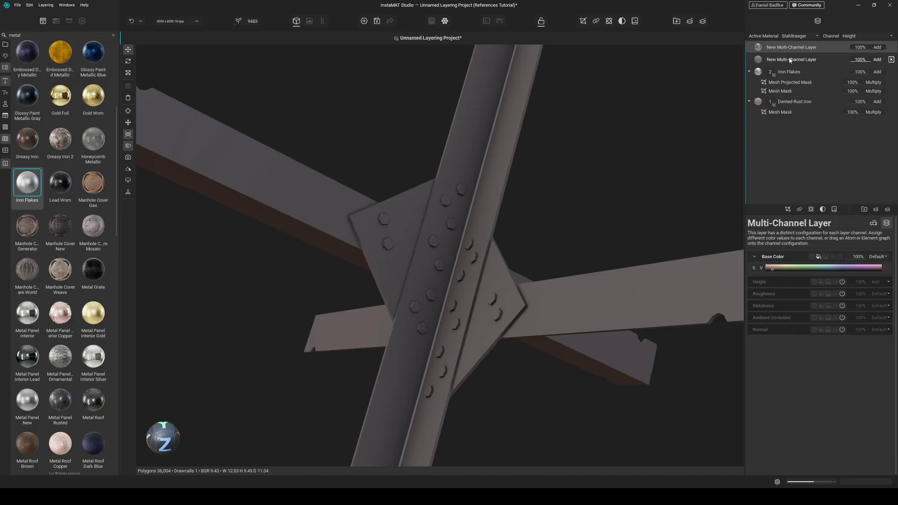
left_click(790, 60)
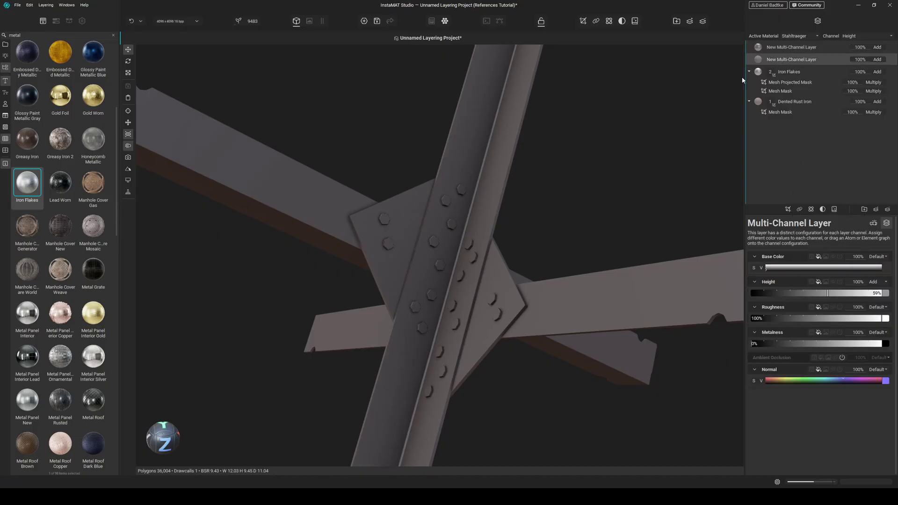
left_click(799, 211)
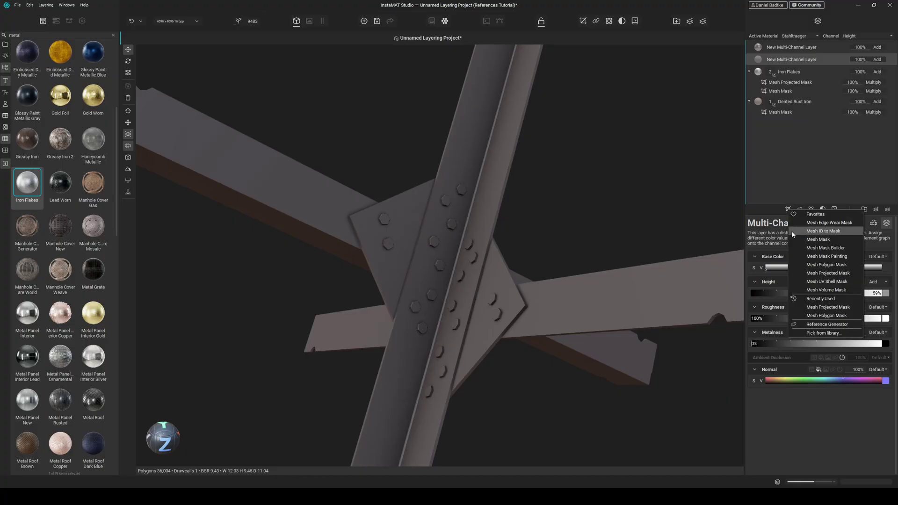
left_click(820, 308)
- Search the whole library for "spots 2" and assign the Spots 2 graph as the new mask's image
left_click(878, 268)
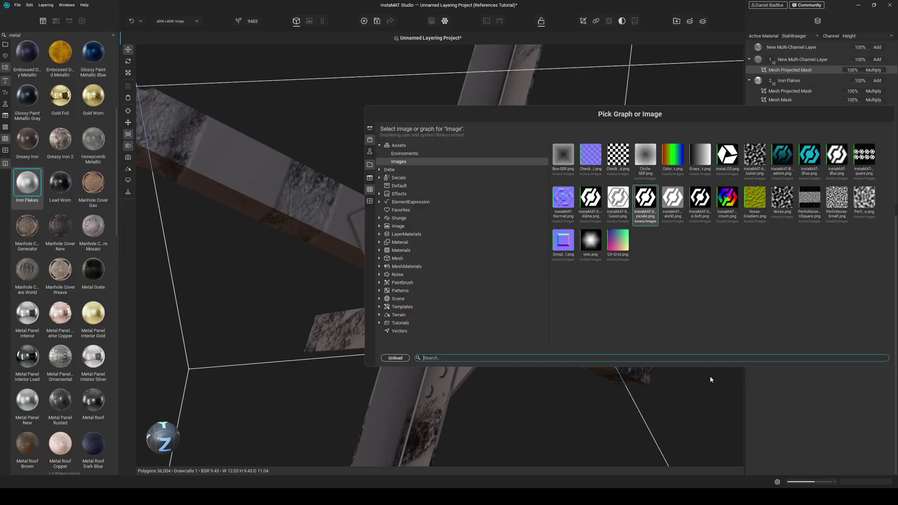
type("spots 2")
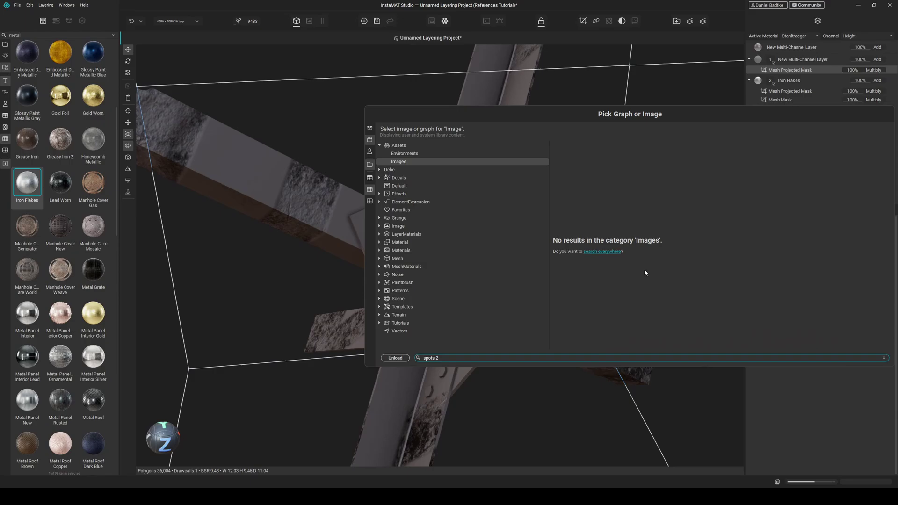
left_click(607, 251)
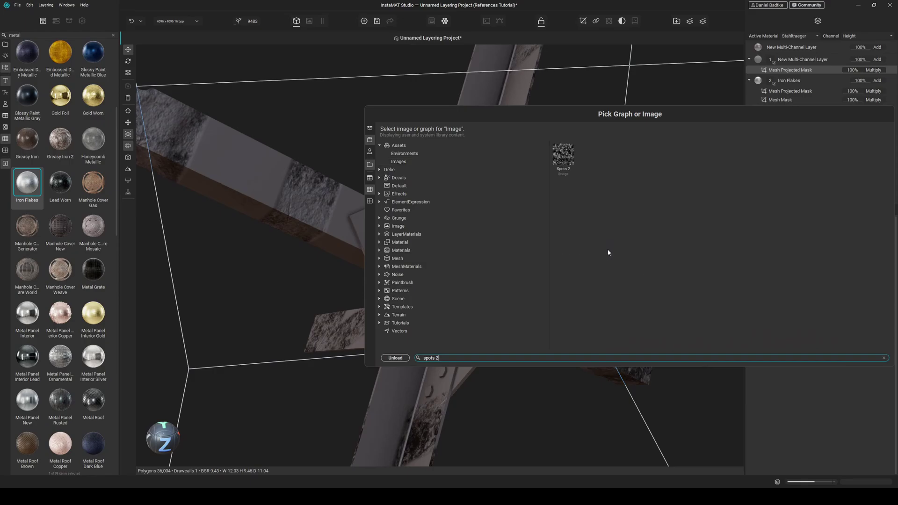
double_click(562, 154)
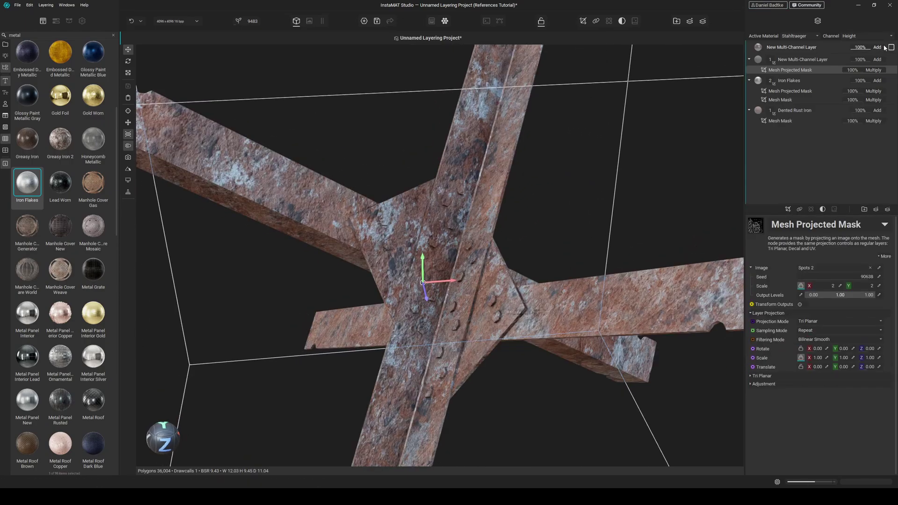
- In the Spots 2 mask's adjustments, set Brightness to 1.00, Contrast to 0.09 and Balance to 0.56, with Blur at 0.00
left_click(762, 384)
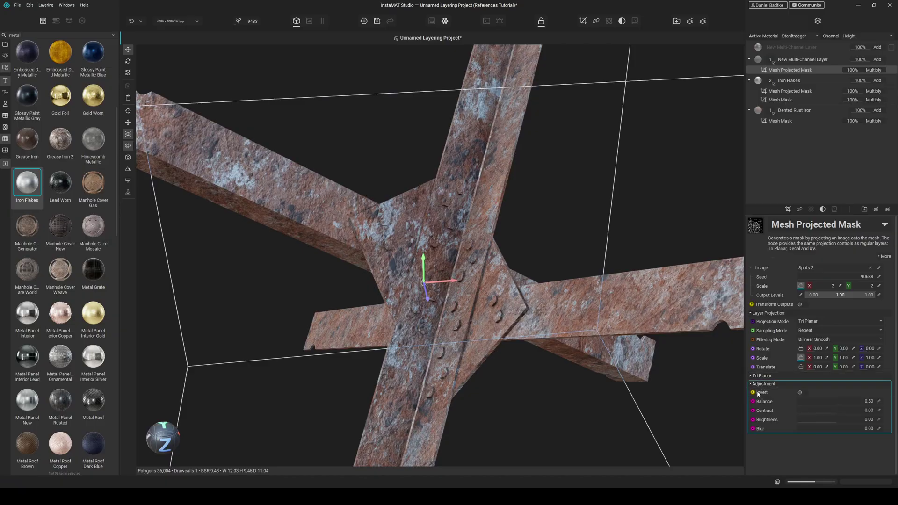
left_click(799, 429)
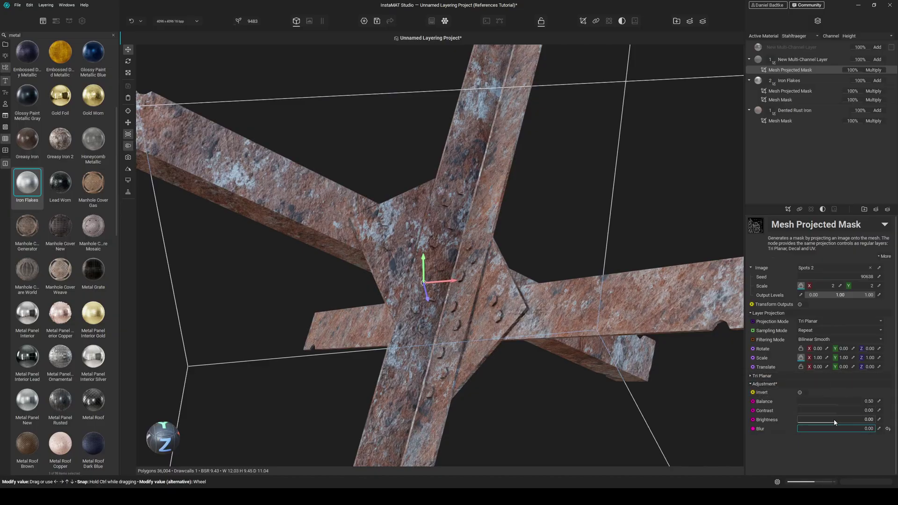
left_click_drag(838, 420, 874, 420)
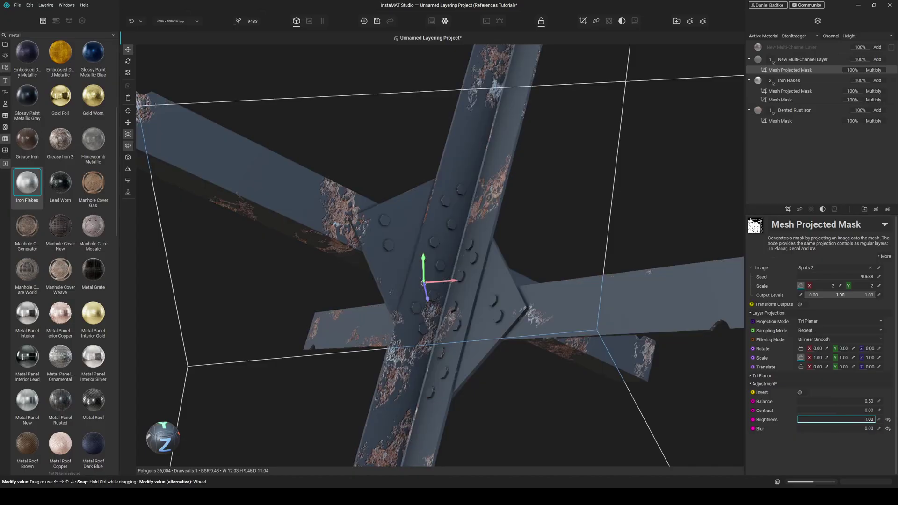
left_click(827, 405)
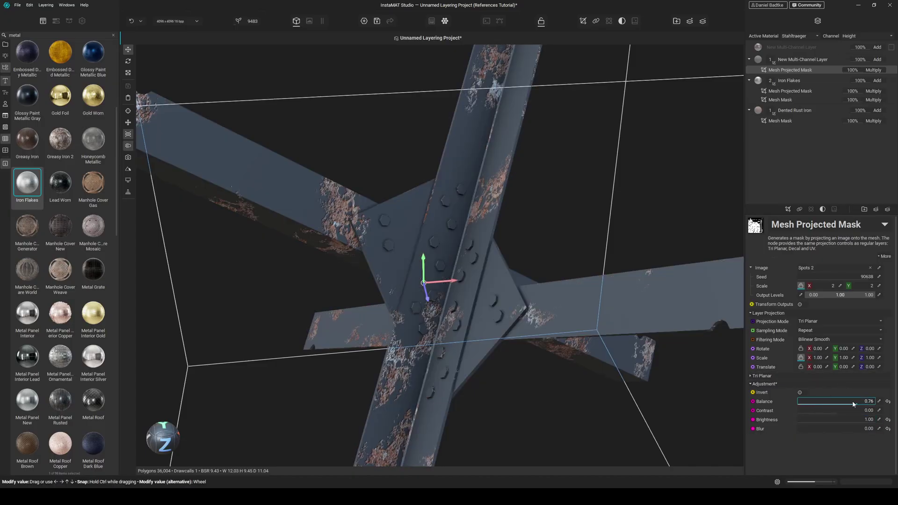
left_click_drag(854, 405, 836, 412)
mouse_move(841, 411)
left_mouse_down()
mouse_move(861, 402)
mouse_move(841, 403)
left_mouse_up()
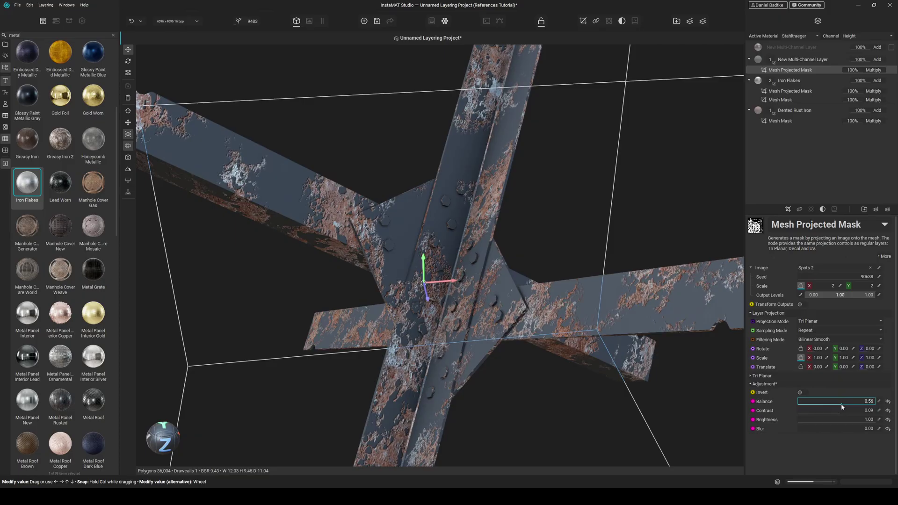
- Add another Mesh Projected Mask to the dark grey layer, using the package's untitledStahltraegerAmbientOcclusion.png as its image with UV projection
mouse_move(580, 307)
left_mouse_down("alt")
mouse_move(541, 312)
mouse_move(576, 310)
mouse_move(564, 310)
left_mouse_up("alt")
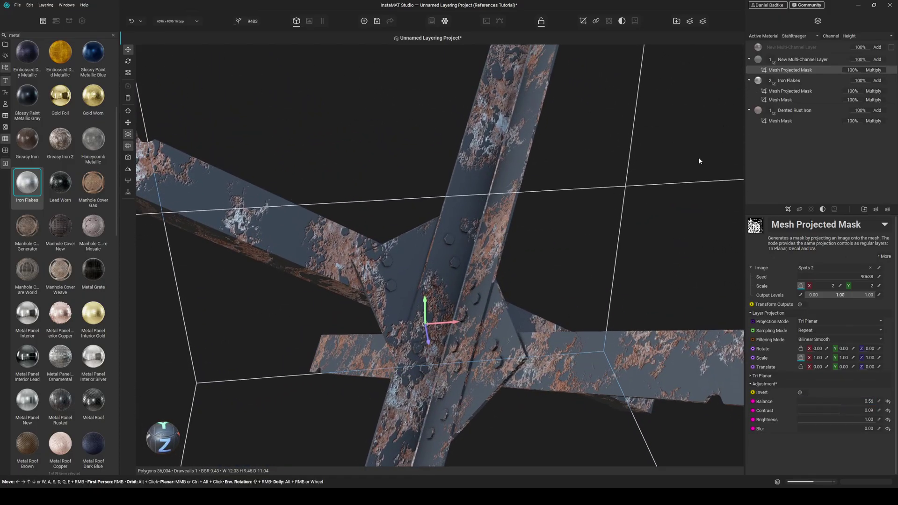
left_click(789, 210)
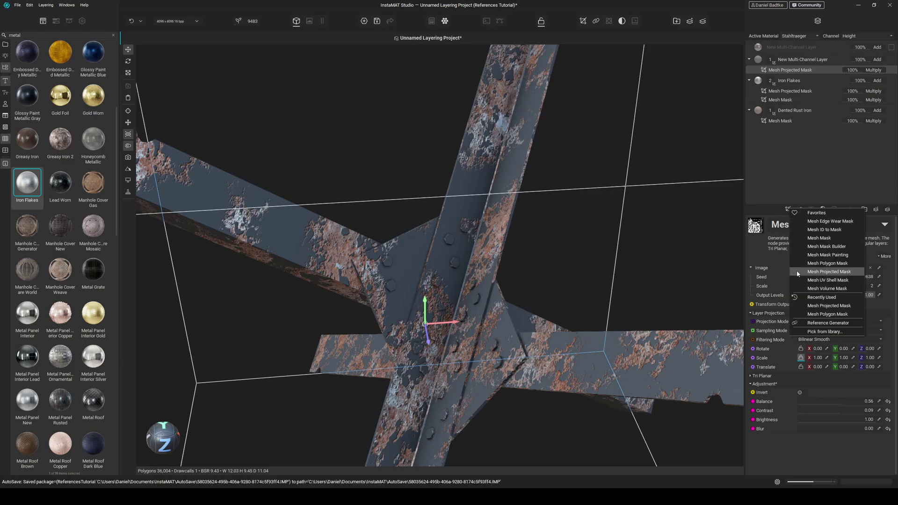
left_click(823, 272)
left_click(855, 254)
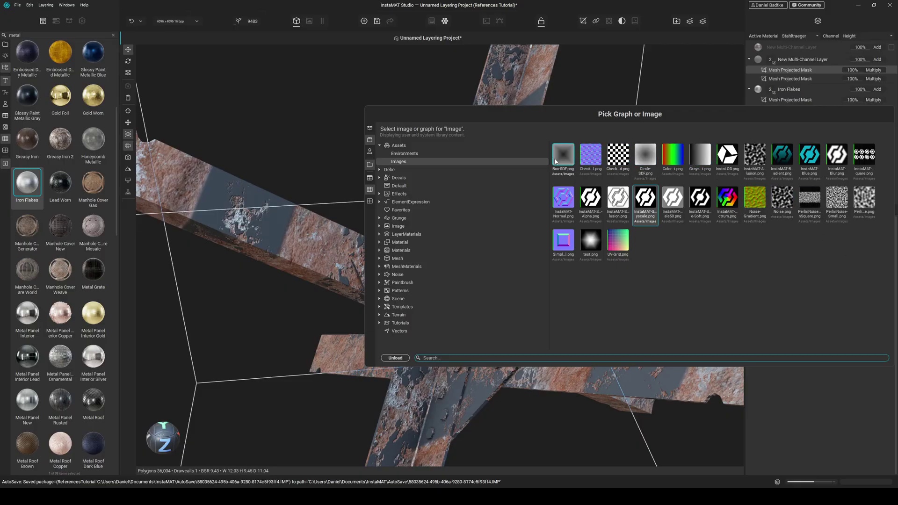
left_click(369, 128)
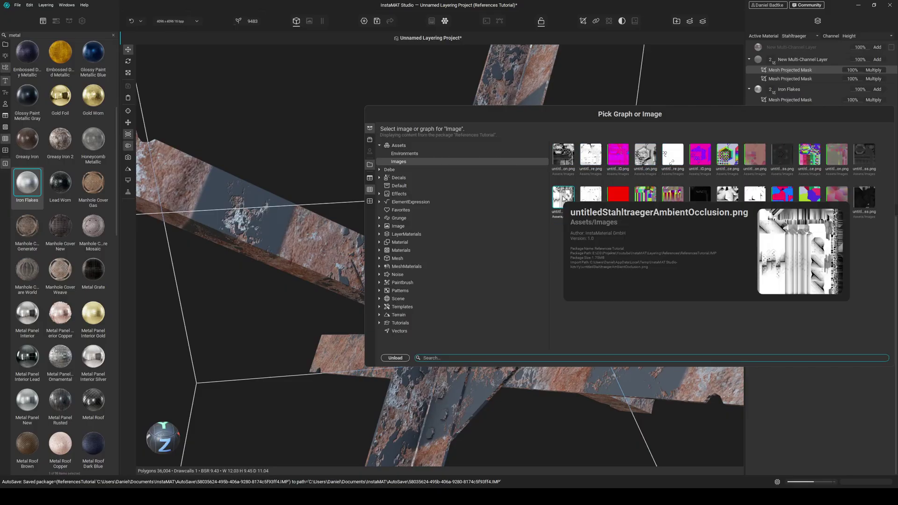
double_click(564, 200)
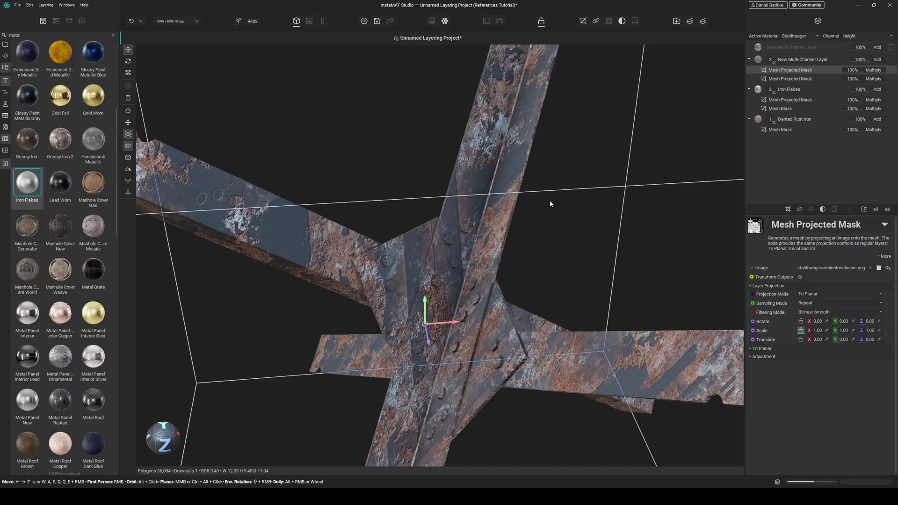
left_click(808, 295)
left_click(808, 286)
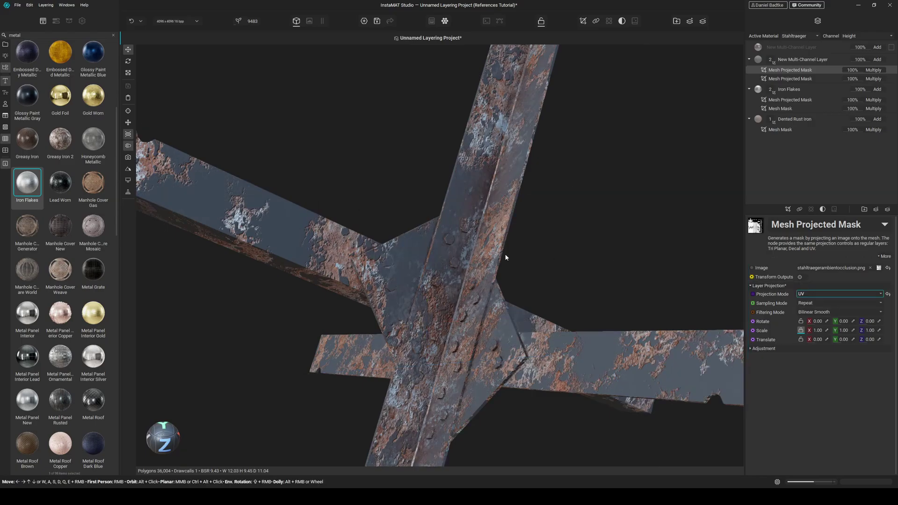
- In the ambient occlusion mask's adjustments, set Brightness to 1.00, Contrast to 1.00, Balance to 0.78 and Blur to 0.06
left_click(772, 348)
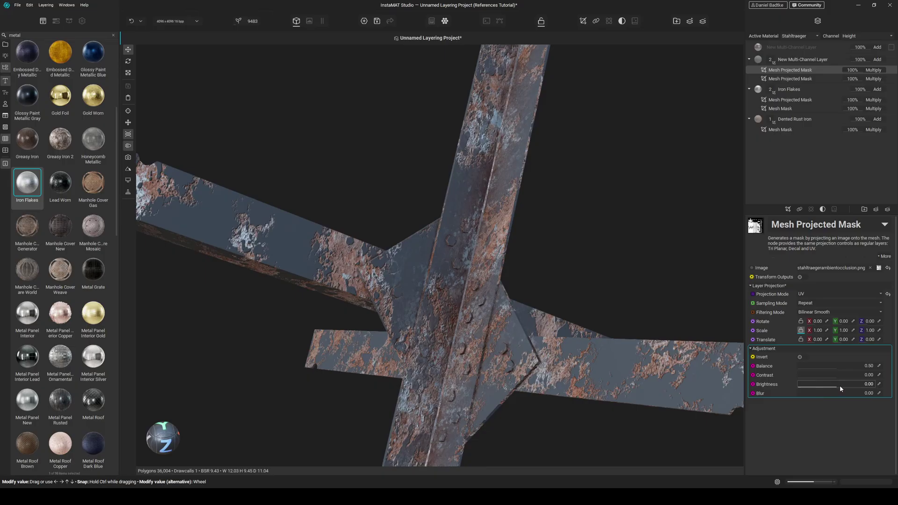
left_click_drag(840, 385, 846, 386)
scroll(482, 206, "up", 3)
left_click_drag(472, 201, 490, 209, "alt")
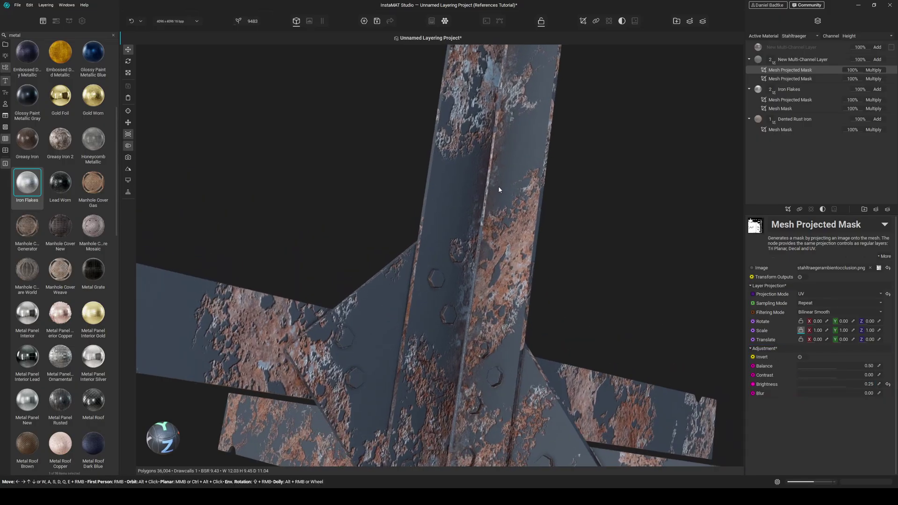
left_click_drag(840, 374, 875, 377)
left_click_drag(819, 368, 859, 369)
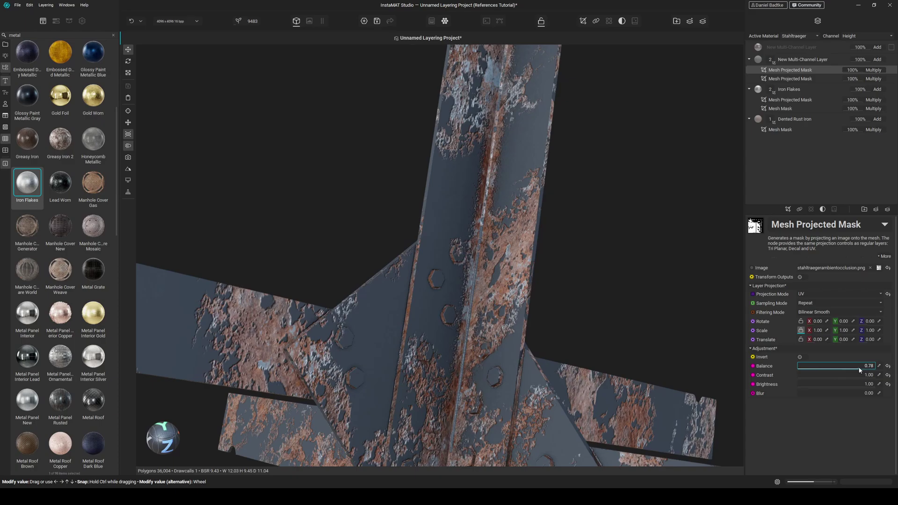
middle_click_drag(587, 175, 566, 248)
scroll(566, 248, "up", 1)
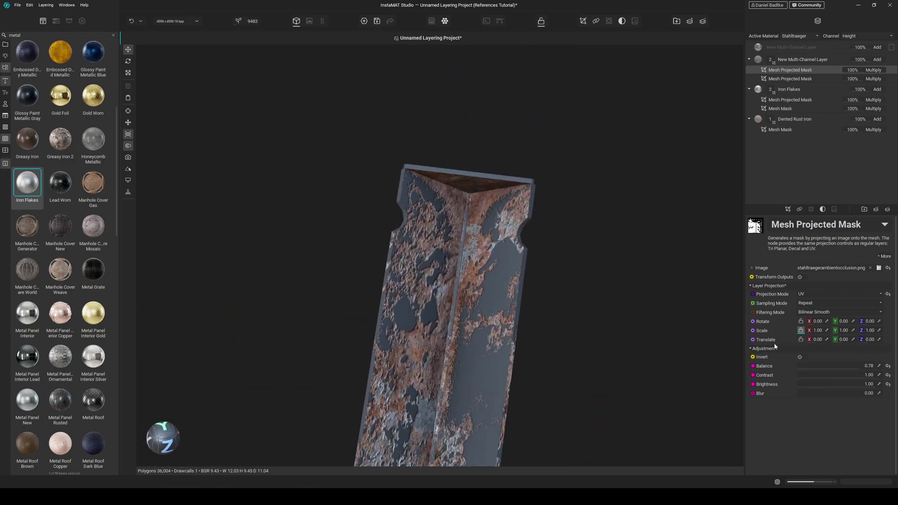
left_click_drag(796, 392, 802, 394)
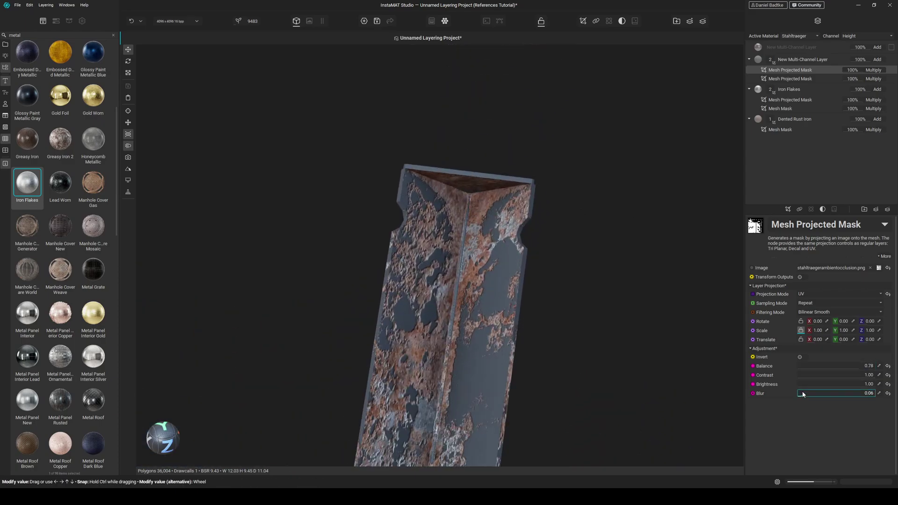
scroll(523, 326, "down", 2)
middle_click_drag(523, 327, 534, 231)
left_click_drag(535, 232, 540, 287, "alt")
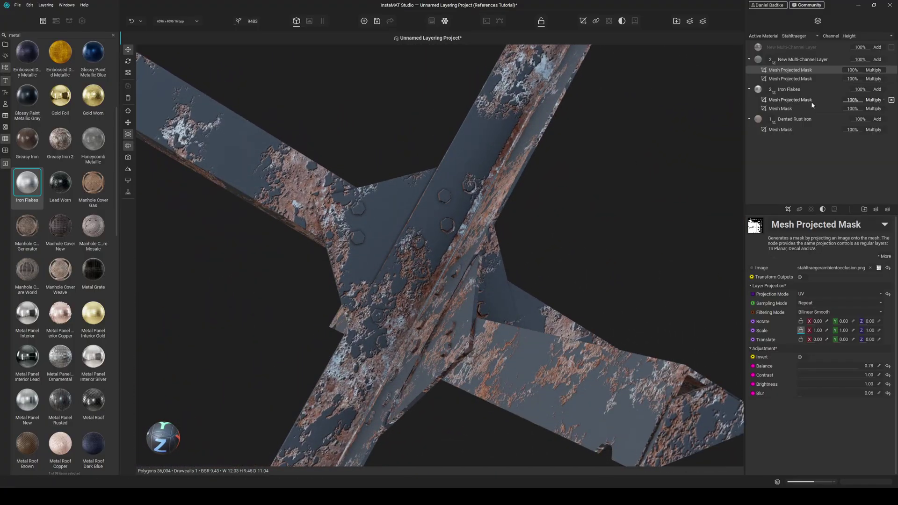
- Readjust the Spots 2 mask to Balance 0.42, Contrast 0.12 and Blur 0.04
left_click(809, 78)
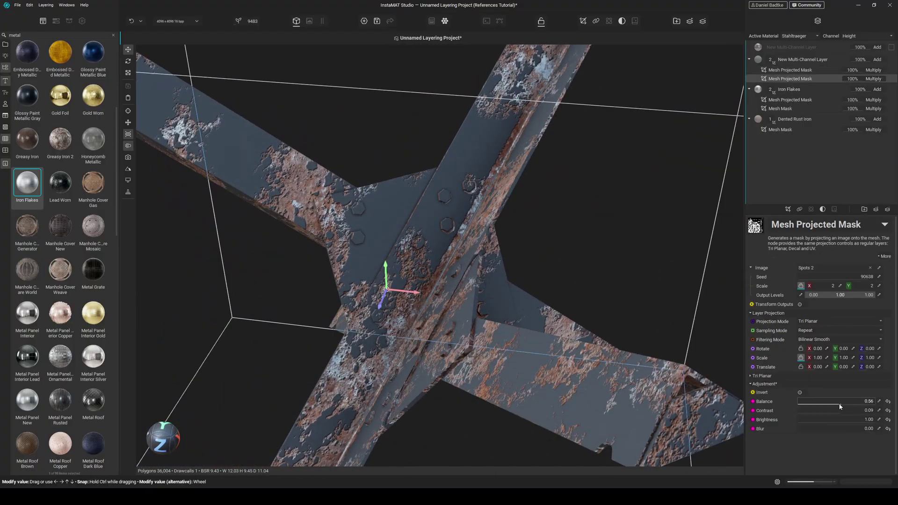
left_click_drag(835, 401, 799, 414)
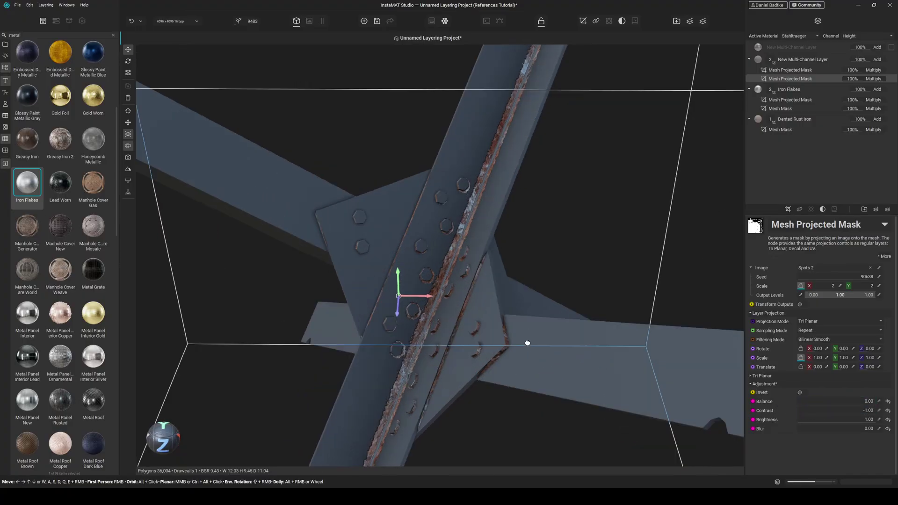
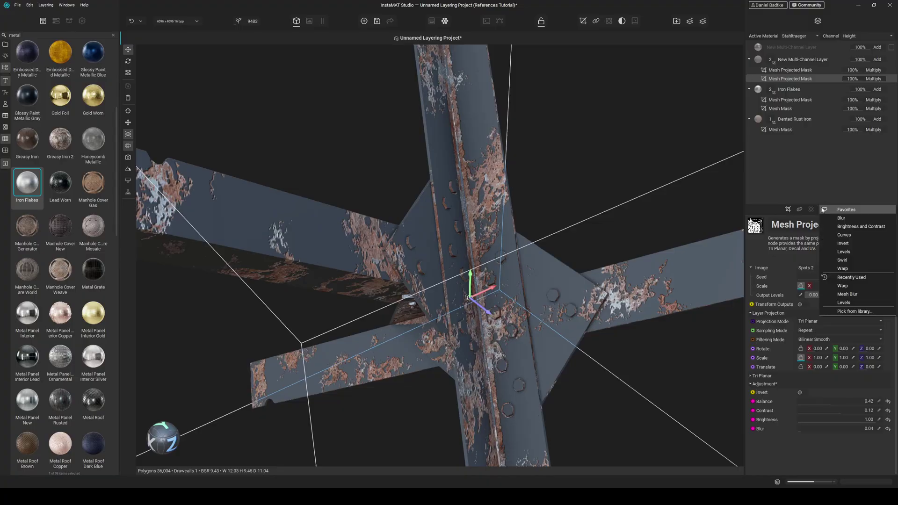
- Add a Levels modifier between the dark grey layer's two projected masks, lower its white input point and keep its midtone slightly toward white
left_click(841, 248)
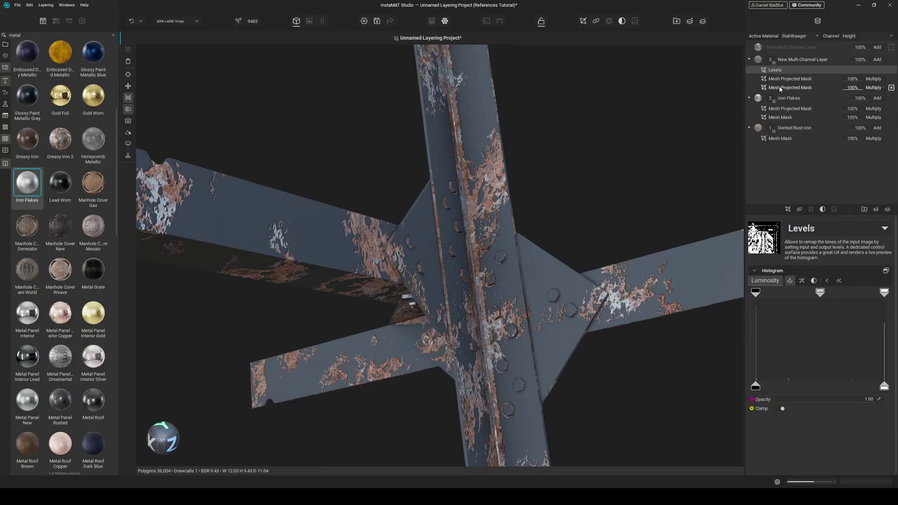
left_click_drag(774, 69, 773, 80)
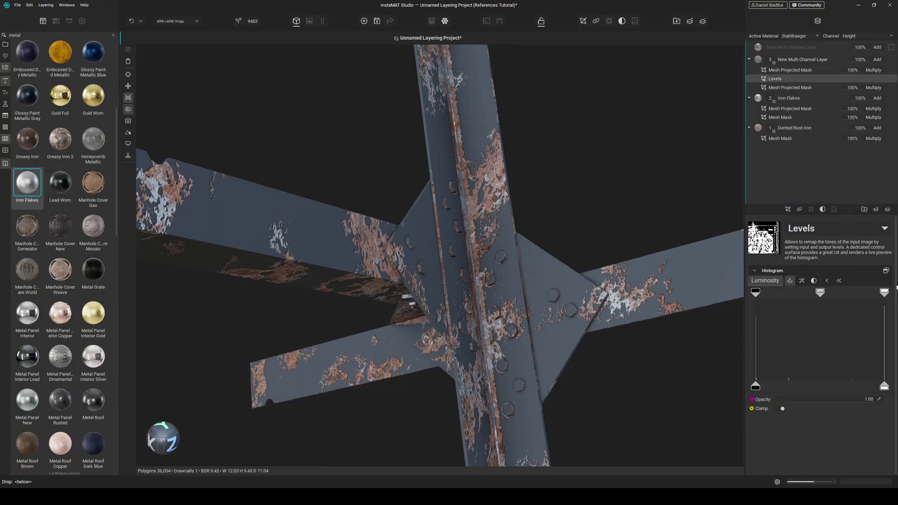
left_click_drag(883, 293, 774, 292)
scroll(456, 218, "up", 3)
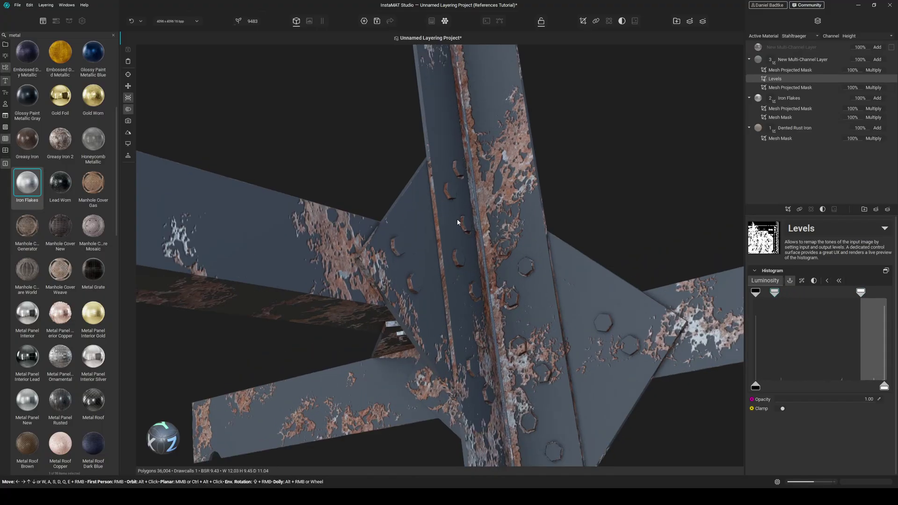
left_click_drag(456, 219, 519, 177, "alt")
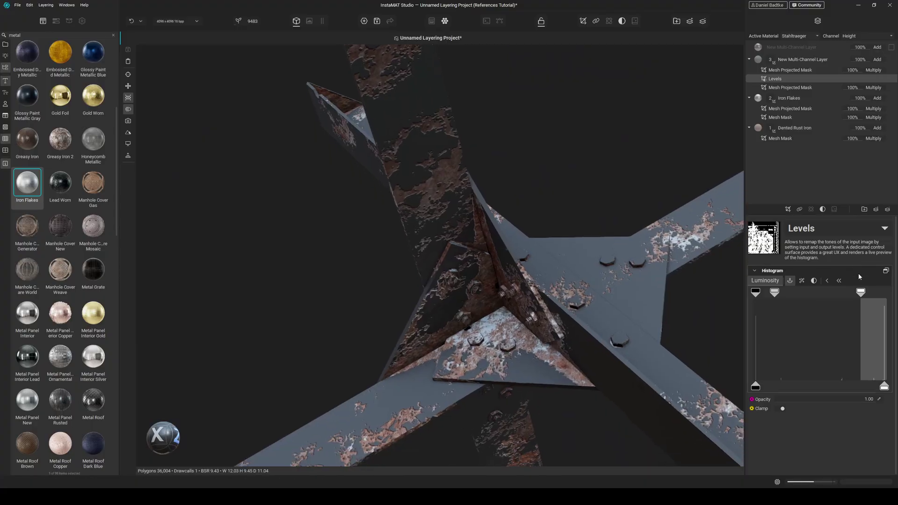
mouse_move(863, 294)
left_mouse_down()
mouse_move(808, 292)
mouse_move(875, 296)
left_mouse_up()
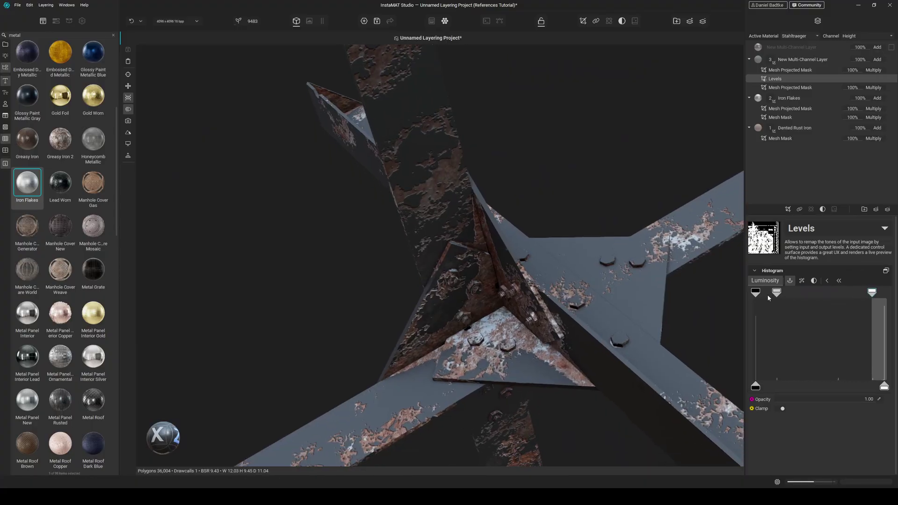
left_click_drag(776, 293, 840, 294)
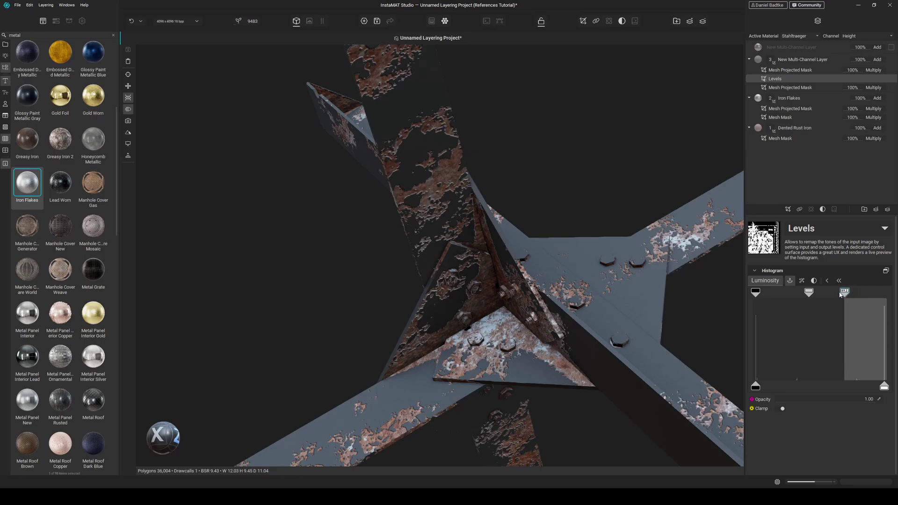
left_click_drag(645, 262, 525, 258, "alt")
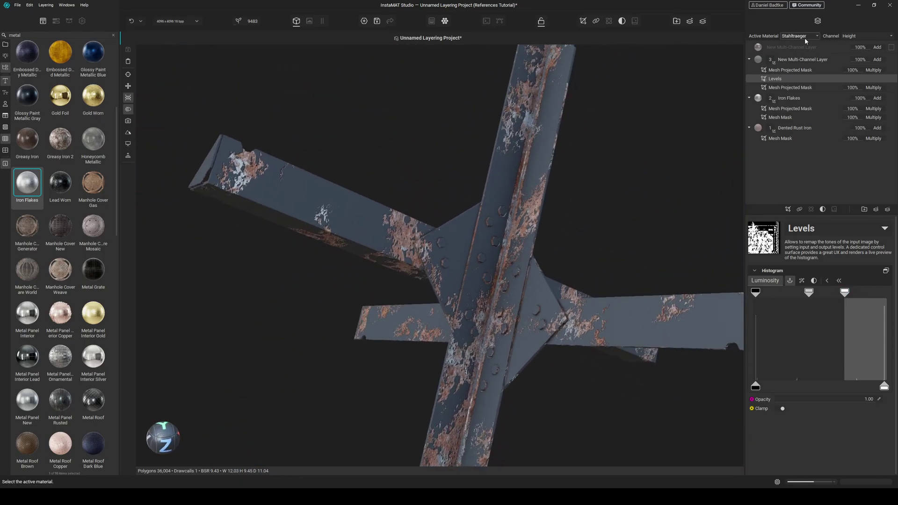
- Add a third Mesh Projected Mask above the ambient occlusion mask and assign the Scratches 3 graph, searching the whole library for "scratches"
left_click(798, 70)
left_click(790, 267)
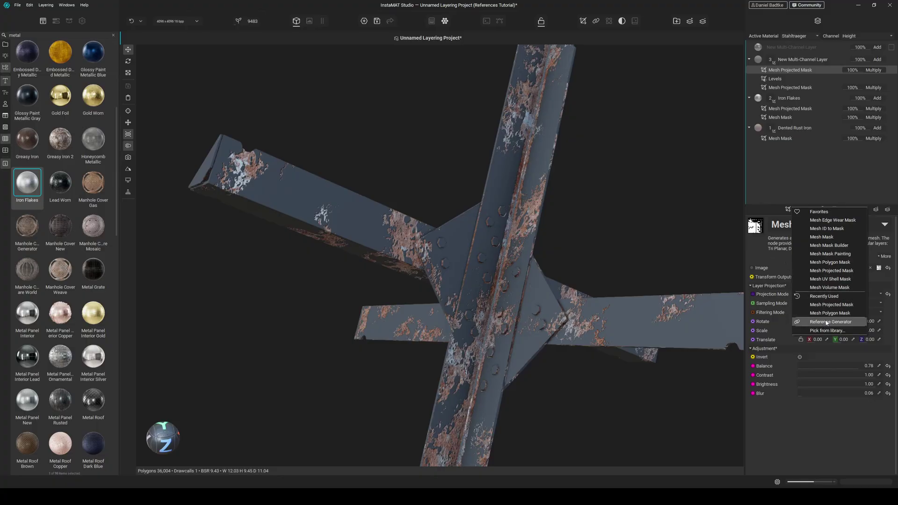
left_click(831, 304)
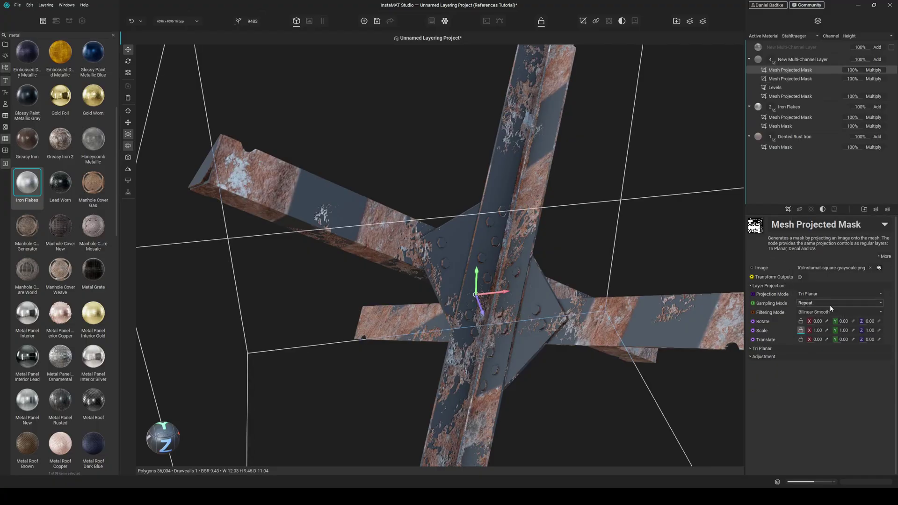
left_click(880, 268)
type("s")
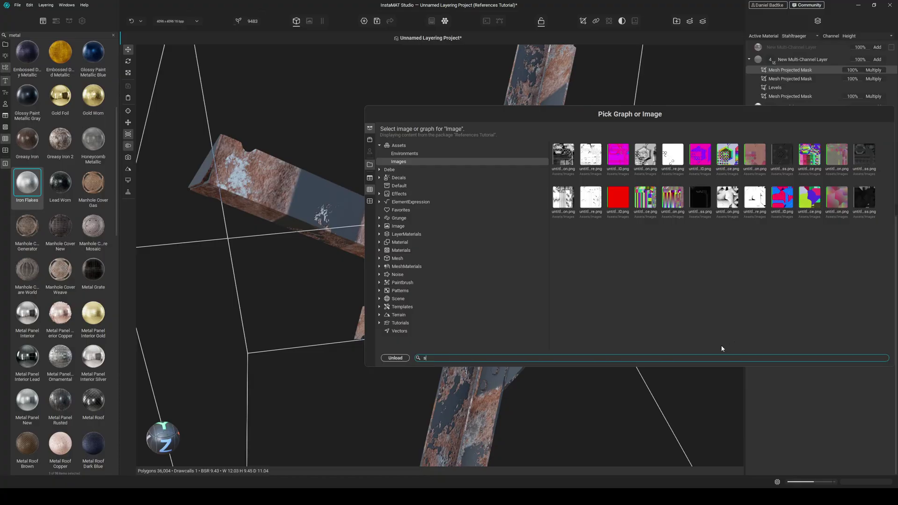
type("cratches")
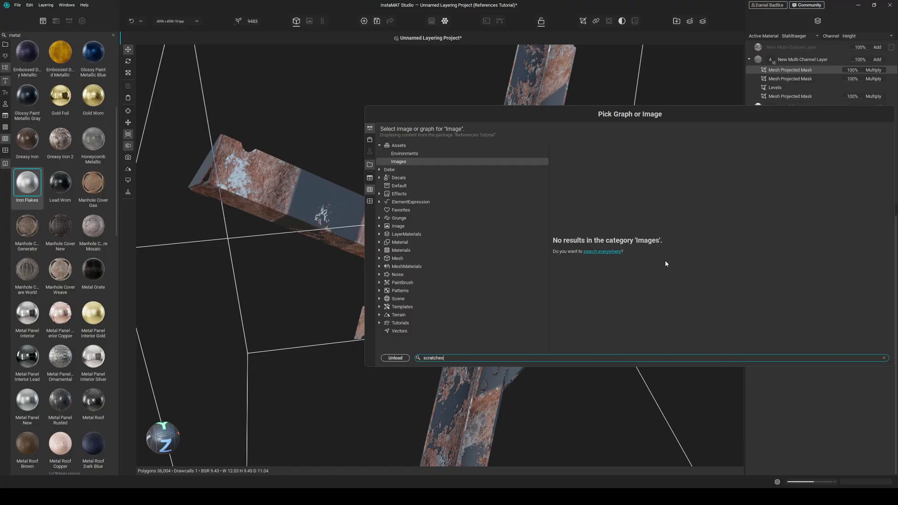
left_click(590, 251)
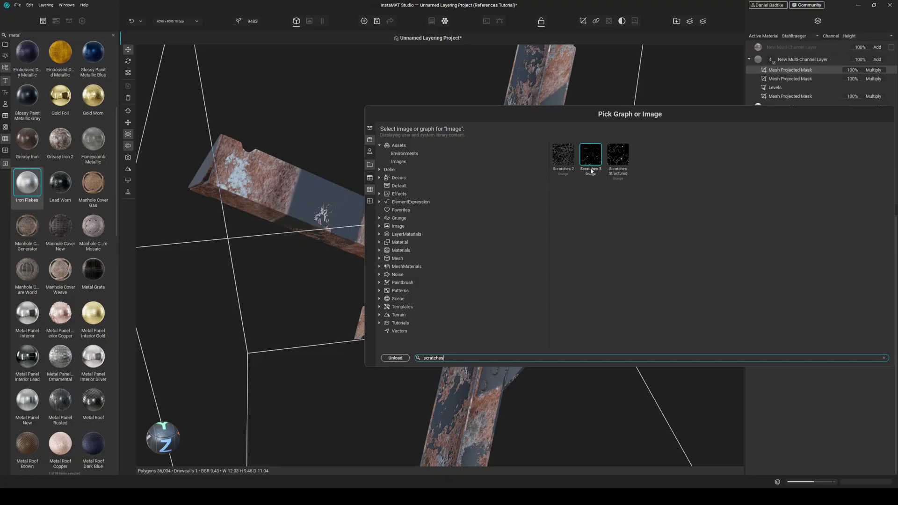
double_click(596, 157)
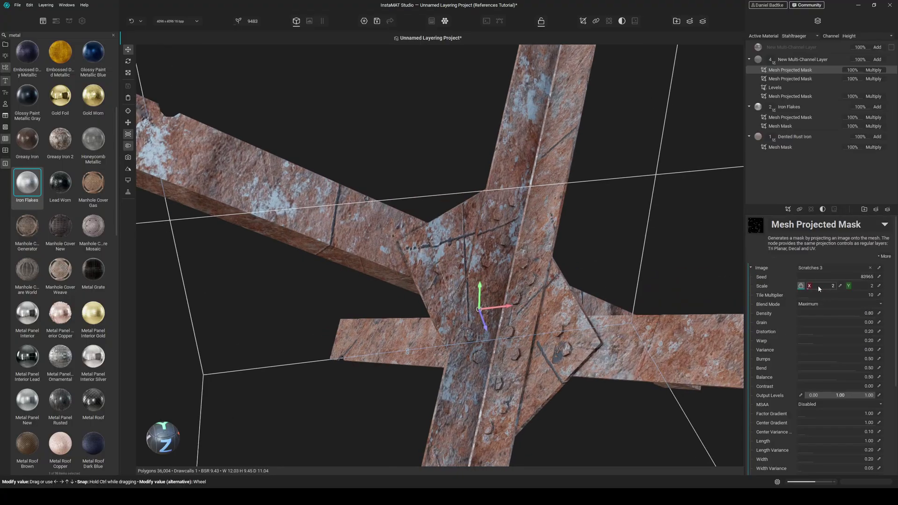
- Set the Scratches 3 image's Scale to 16 and the scratch mask's blend mode to Subtract
left_click(819, 285)
type("16")
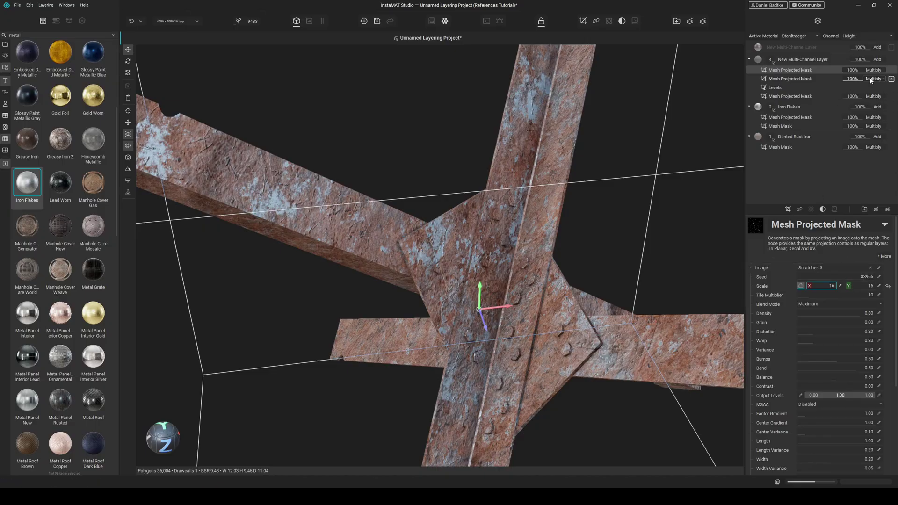
left_click(872, 69)
left_click(871, 61)
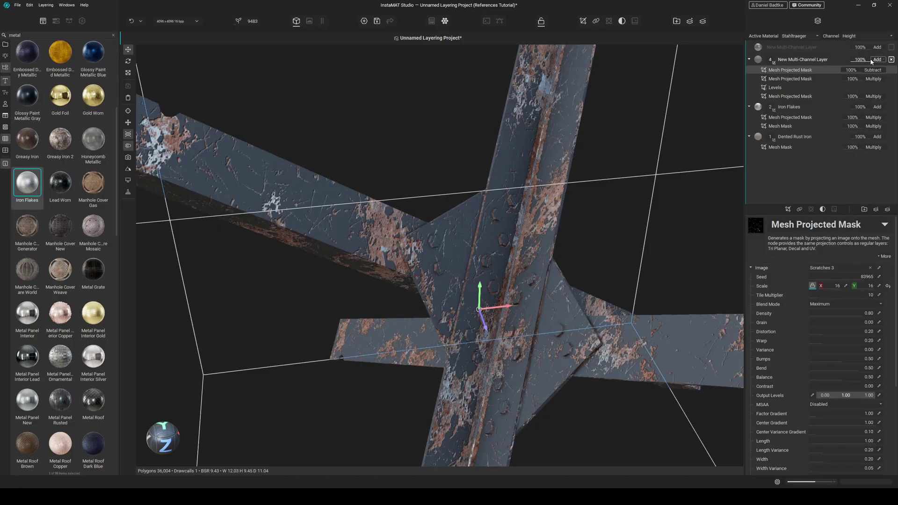
left_click_drag(591, 264, 467, 238, "alt")
scroll(356, 217, "up", 3)
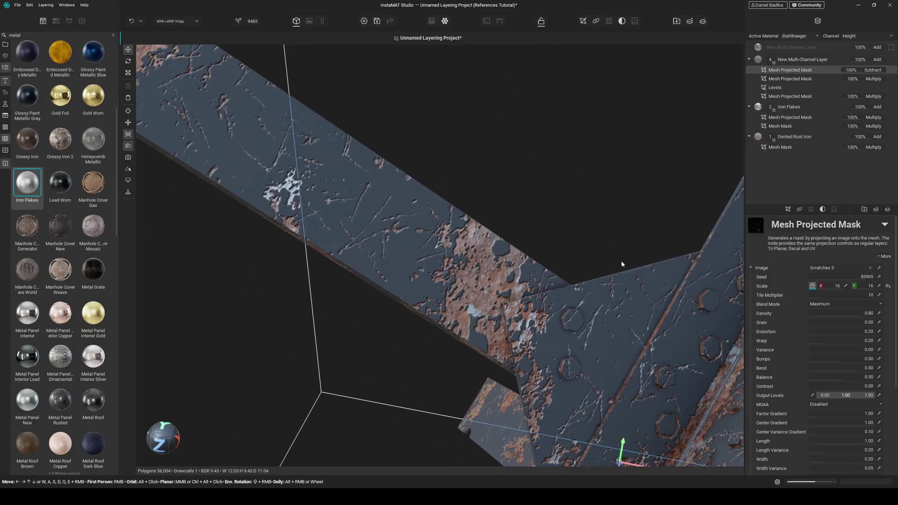
- Refine the Scratches 3 pattern with Distortion 0.08, Scale 24 and Tile Multiplier 6
left_click_drag(818, 331, 816, 334)
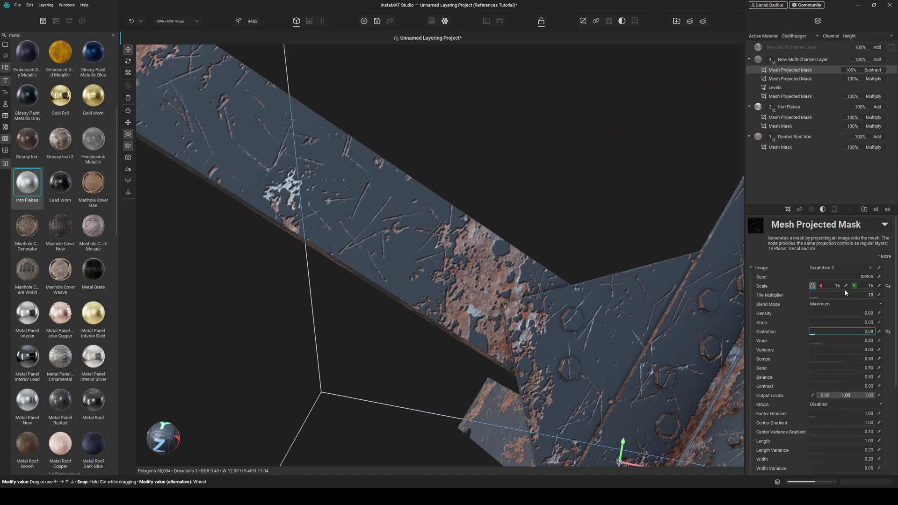
left_click(843, 287)
type("2")
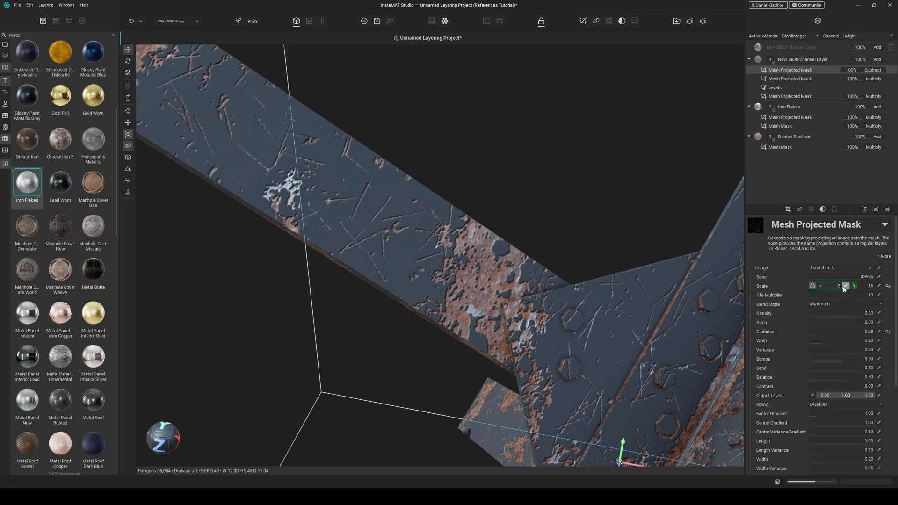
type("4")
key("Return")
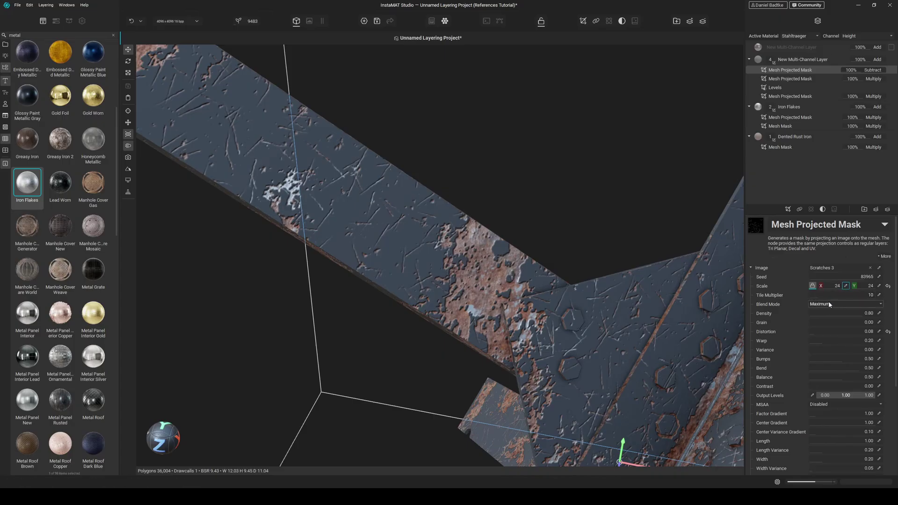
left_click_drag(818, 296, 813, 297)
scroll(456, 328, "down", 2)
left_click_drag(456, 327, 562, 324, "alt")
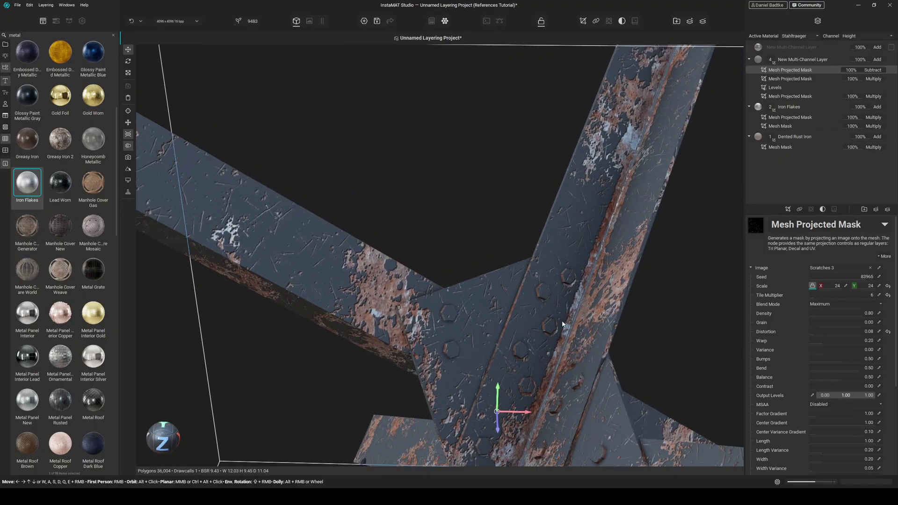
- Add a Mask Reference at the top of the paint layer's mask stack and turn on the hidden top multi-channel layer
left_click(799, 210)
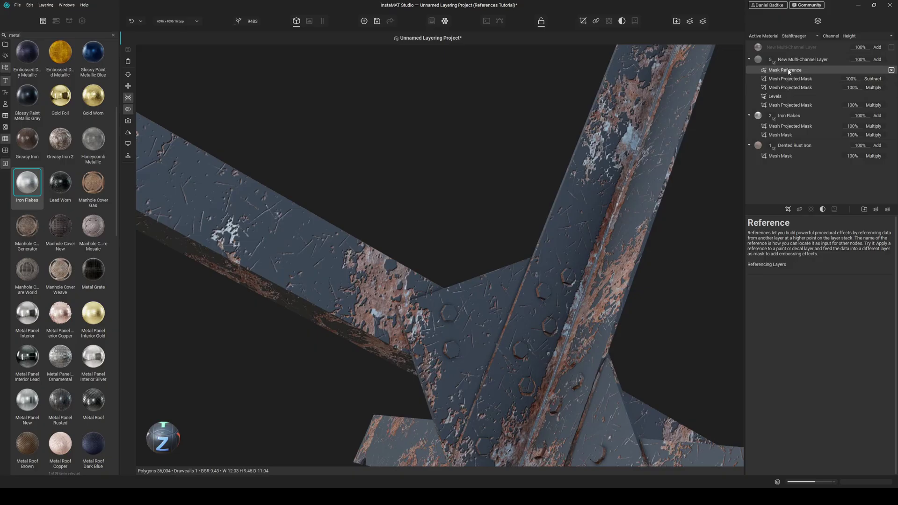
left_click(791, 48)
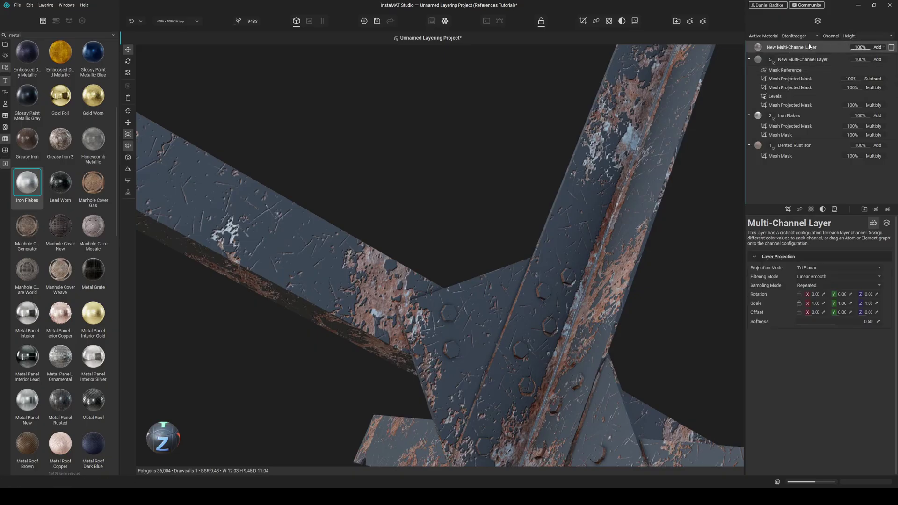
left_click(890, 48)
left_click_drag(585, 210, 523, 219, "alt")
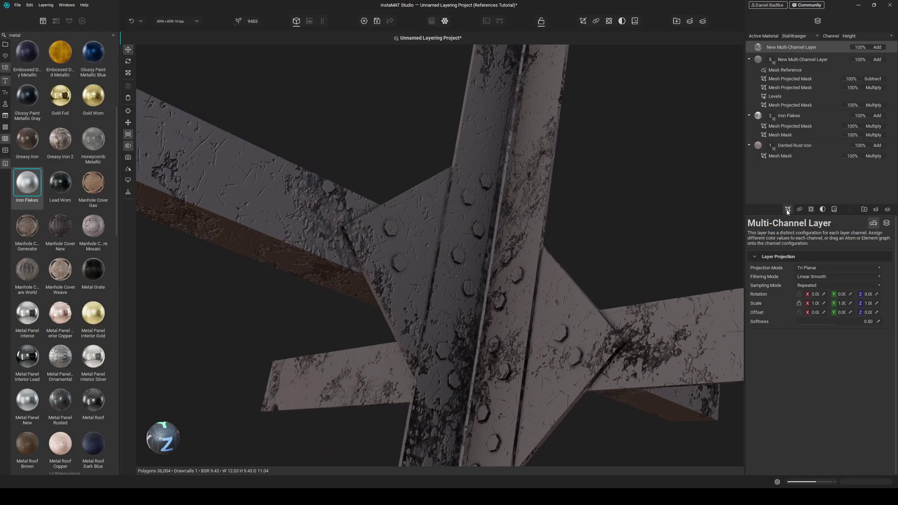
- Add a Reference Generator to the top layer, sourced from the Mask Reference on New Multi-Channel Layer with Generator set to InternalMask
left_click(787, 210)
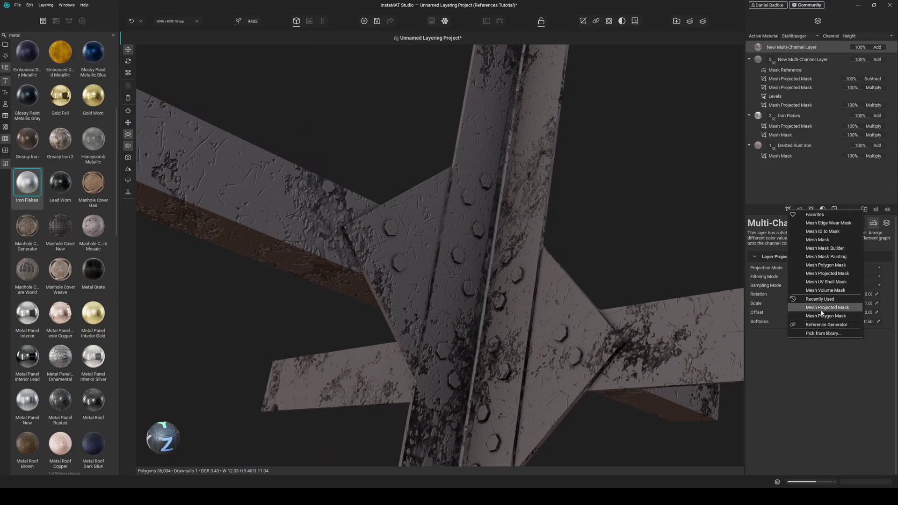
left_click(830, 326)
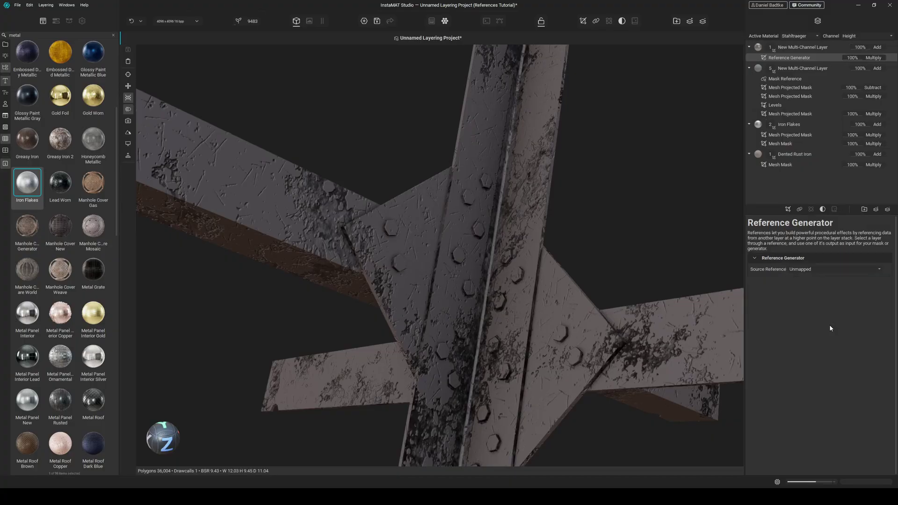
left_click(814, 271)
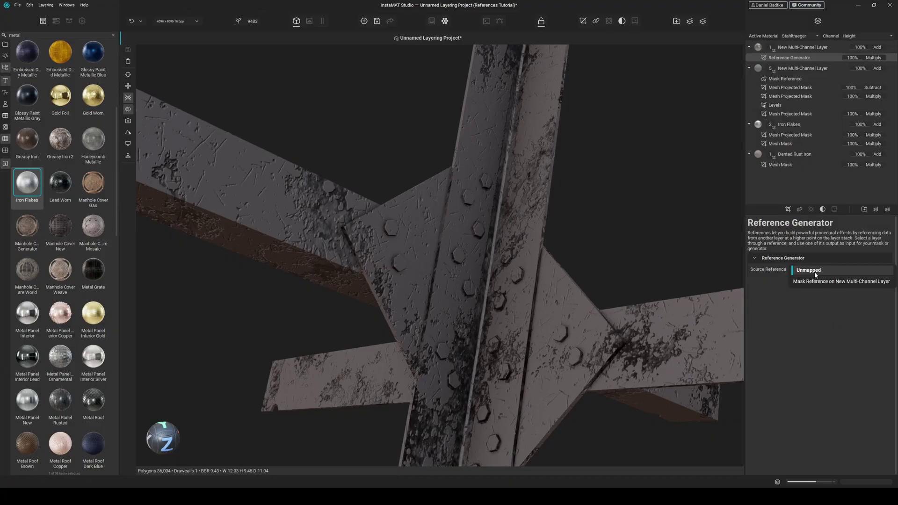
left_click(821, 282)
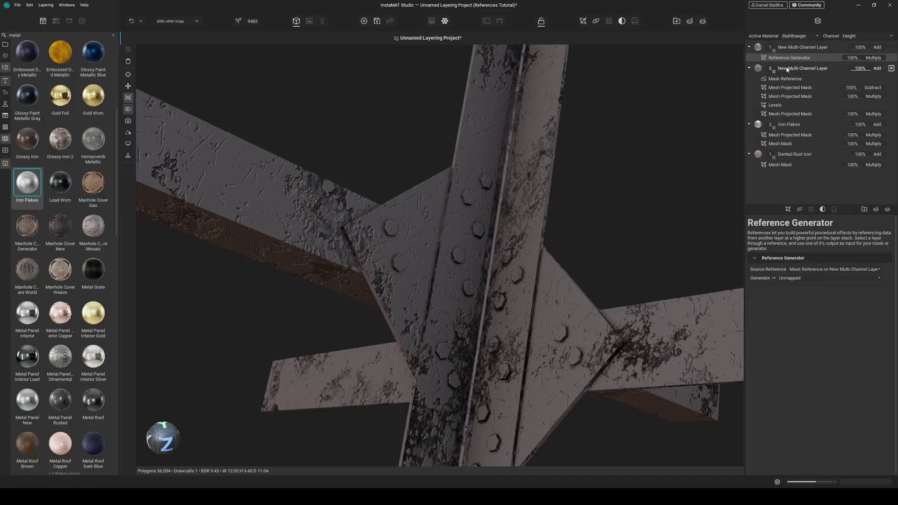
left_click(803, 277)
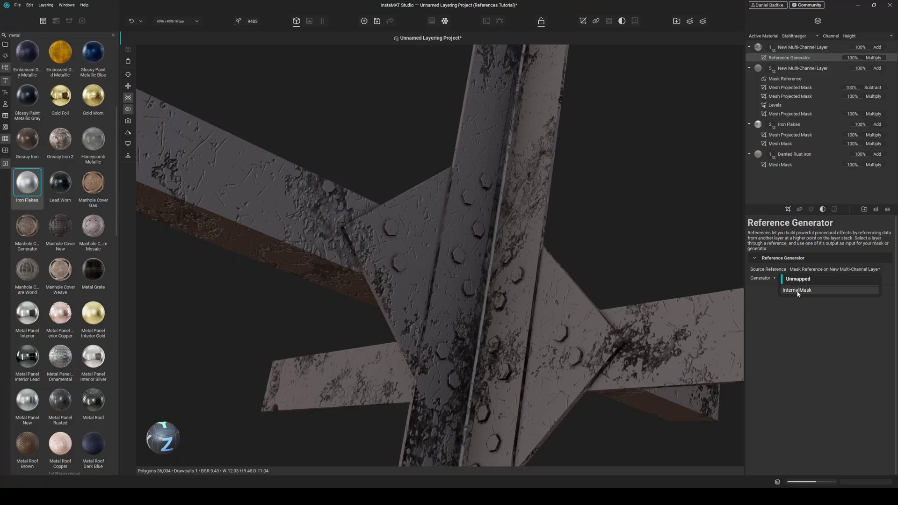
left_click(799, 290)
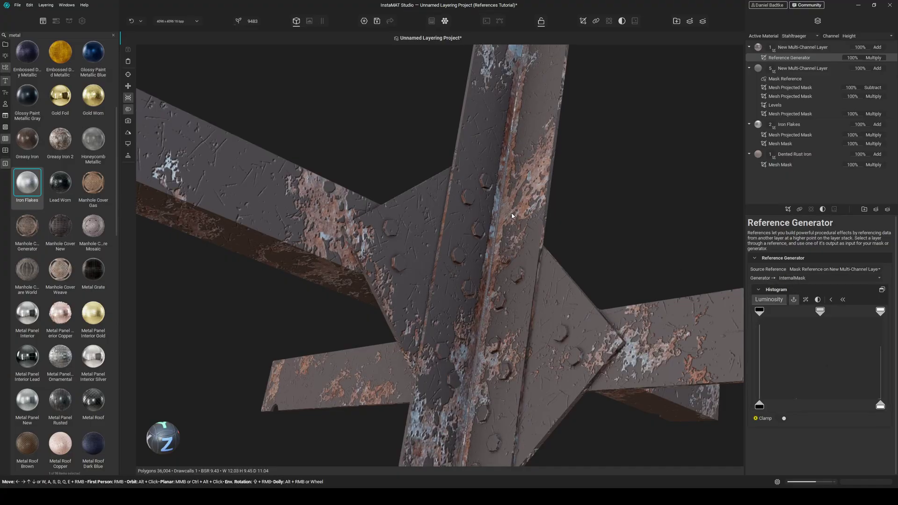
- Add a Mesh Projected Mask above the top layer's Reference Generator and assign the Spots 7 graph, searching the whole library for "spots"
left_click_drag(589, 243, 473, 222, "alt")
middle_click_drag(374, 205, 482, 243)
left_click_drag(481, 242, 525, 277, "alt")
mouse_move(892, 47)
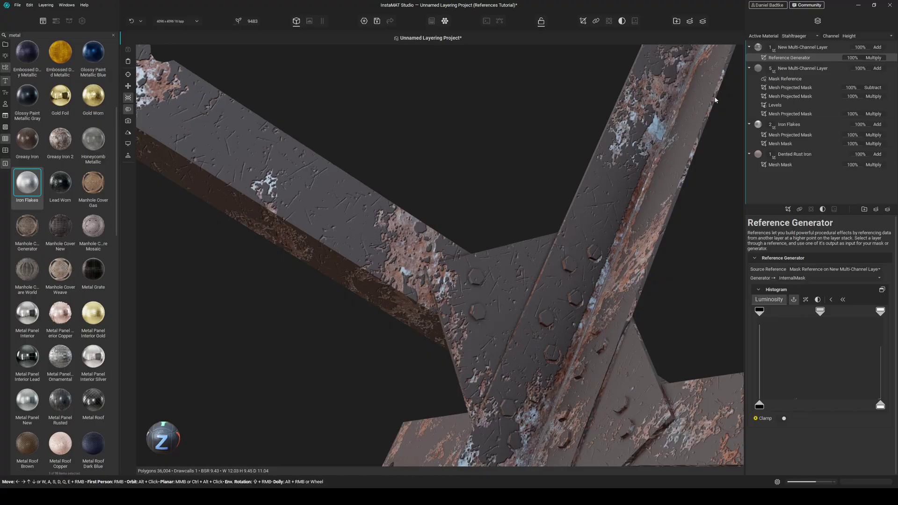
left_click(788, 210)
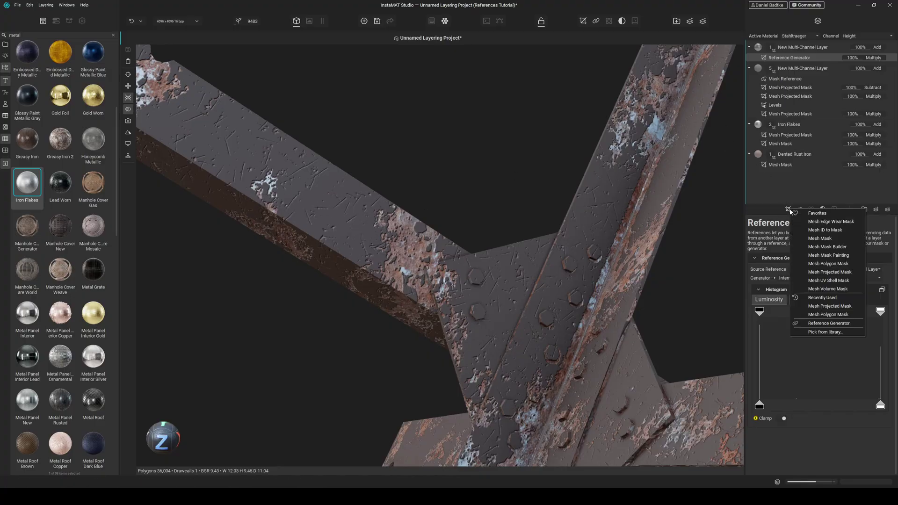
left_click(839, 307)
left_click(879, 268)
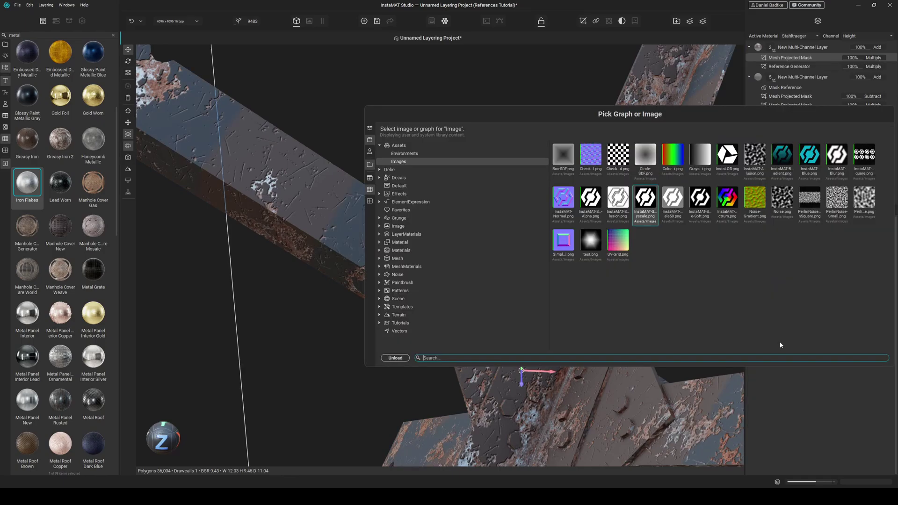
type("spots")
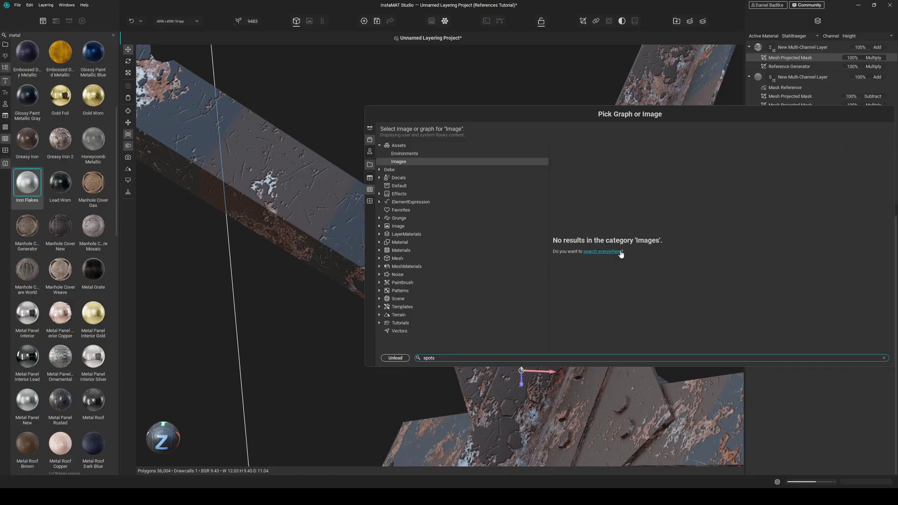
left_click(603, 252)
double_click(782, 158)
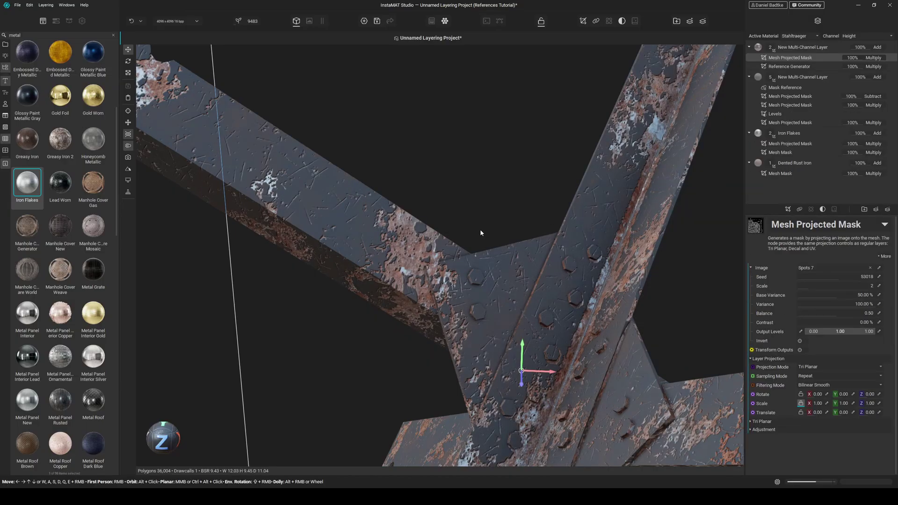
- Adjust the Spots 7 mask to Balance 0.47 and Contrast 1.00 in its Adjustment settings and set the image Scale to 5
left_click(763, 429)
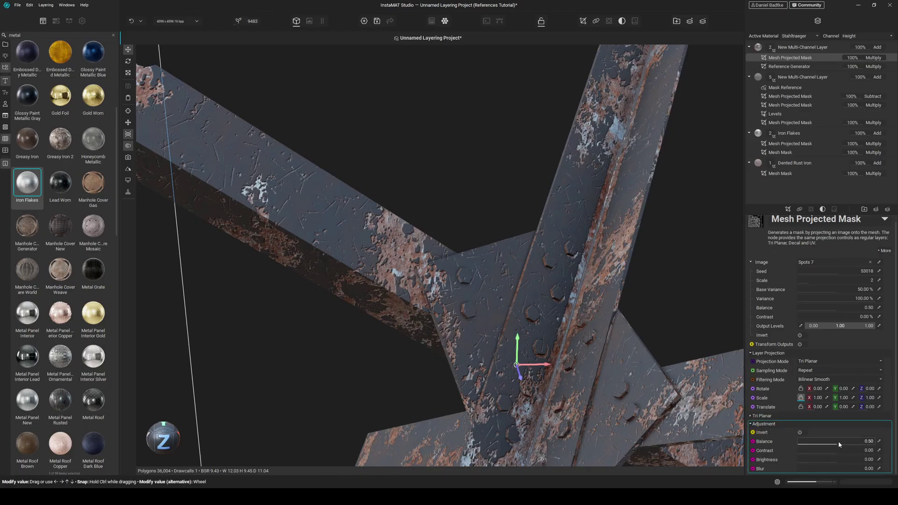
mouse_move(838, 441)
left_mouse_down()
mouse_move(858, 442)
mouse_move(844, 452)
mouse_move(875, 451)
mouse_move(816, 443)
mouse_move(839, 442)
left_mouse_up()
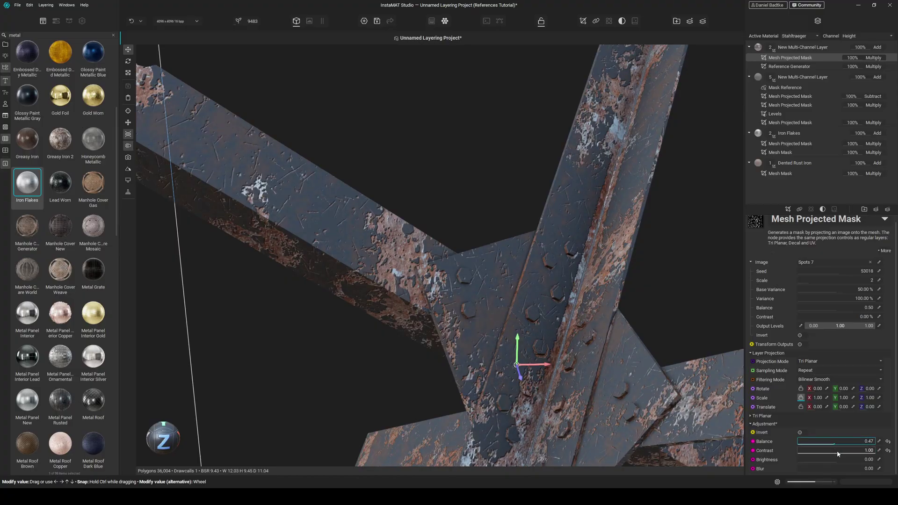
left_click(817, 283)
left_click_drag(817, 284, 841, 280)
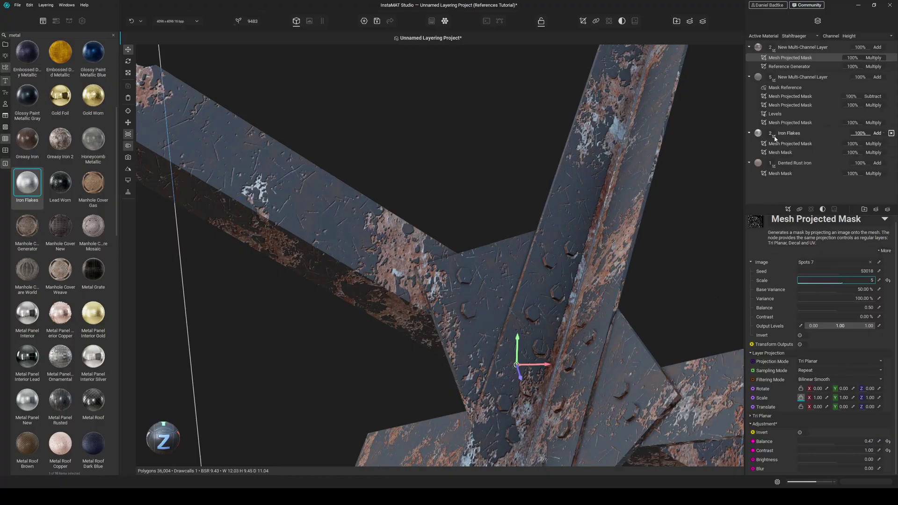
- Enable the Roughness channel of the top multi-channel layer and set it to 100%
left_click(802, 50)
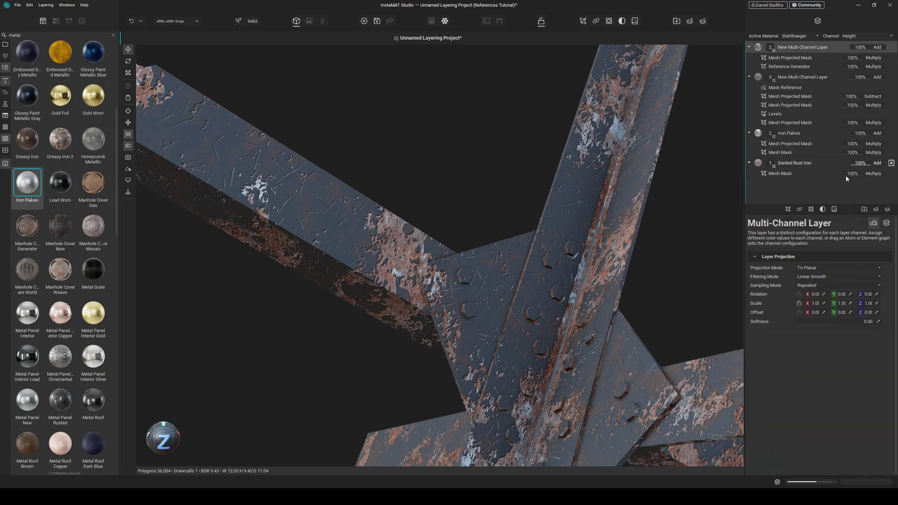
left_click(886, 223)
left_click(827, 294)
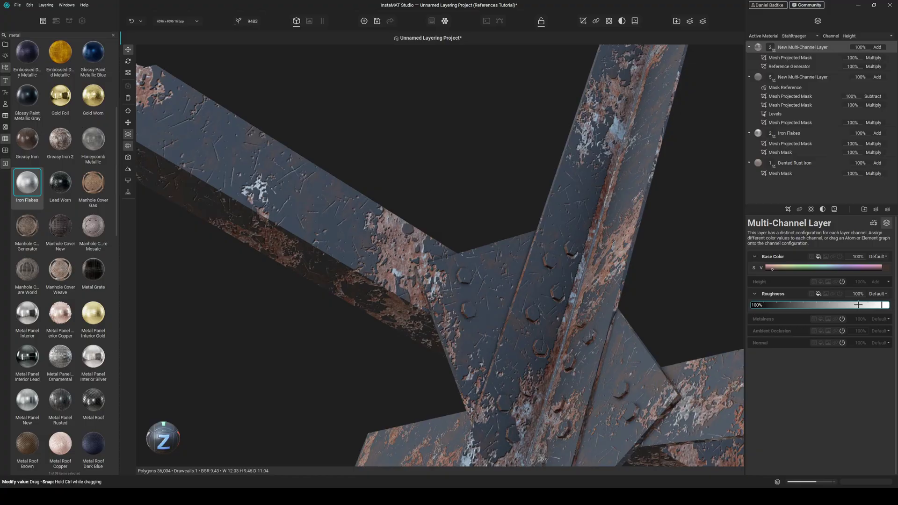
- Add a new multi-channel layer with Base Color off and Height enabled at 100%, blended with Subtract
left_click(864, 210)
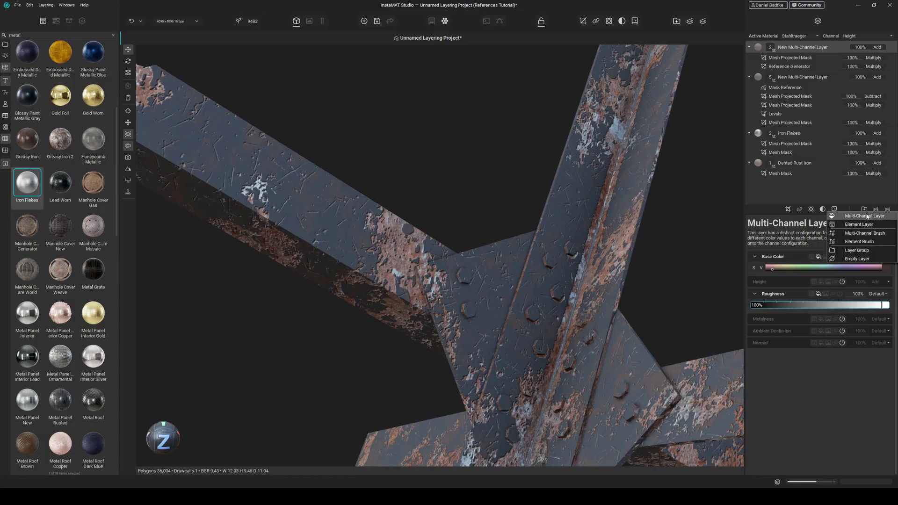
left_click(865, 215)
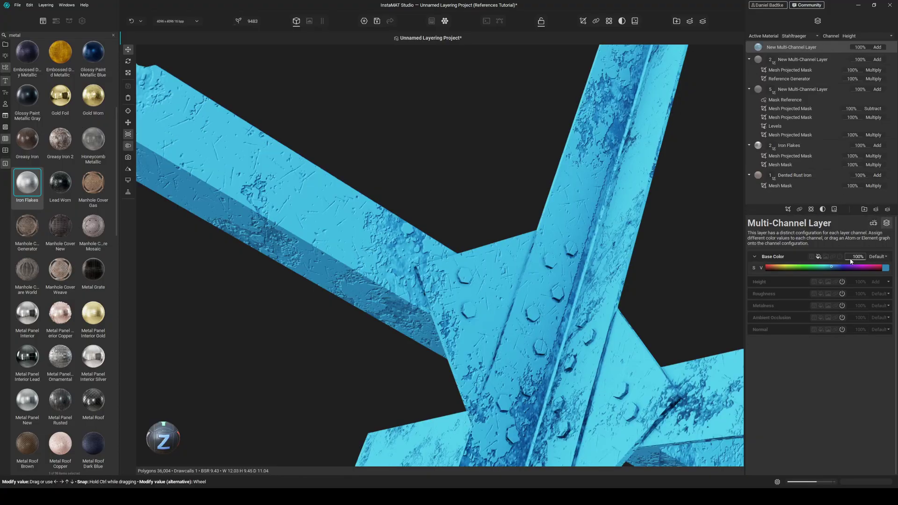
left_click(819, 269)
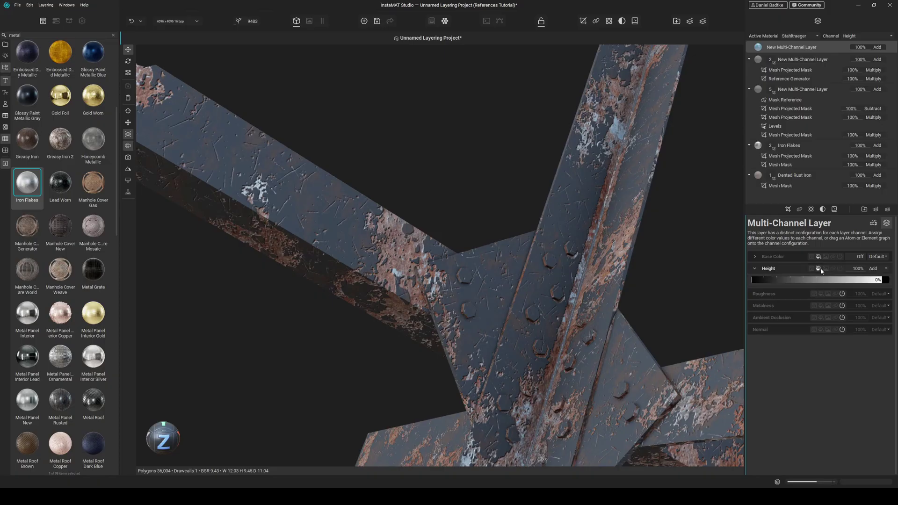
left_click_drag(822, 281, 885, 280)
left_click(873, 268)
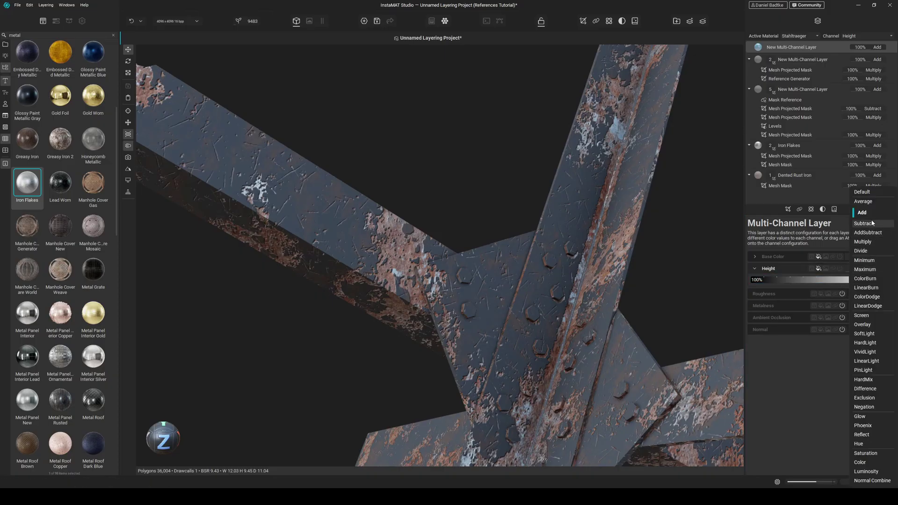
left_click(871, 223)
- Mask the new height layer with a Reference Generator using the paint layer's Mask Reference and its InternalMask output
left_click(787, 209)
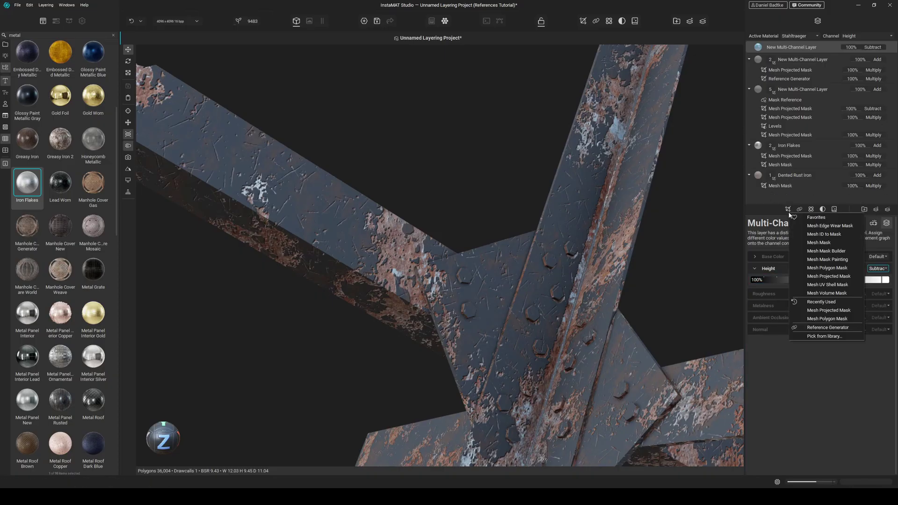
left_click(826, 328)
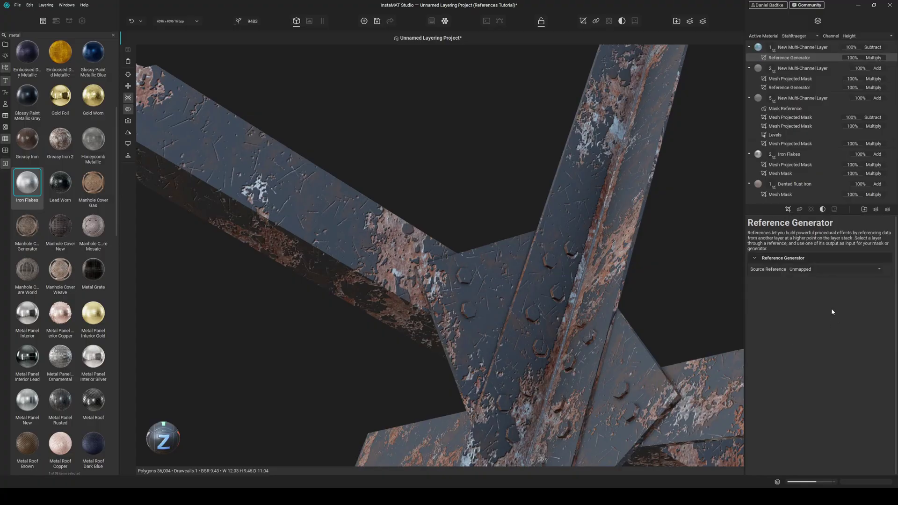
left_click(810, 271)
left_click(810, 280)
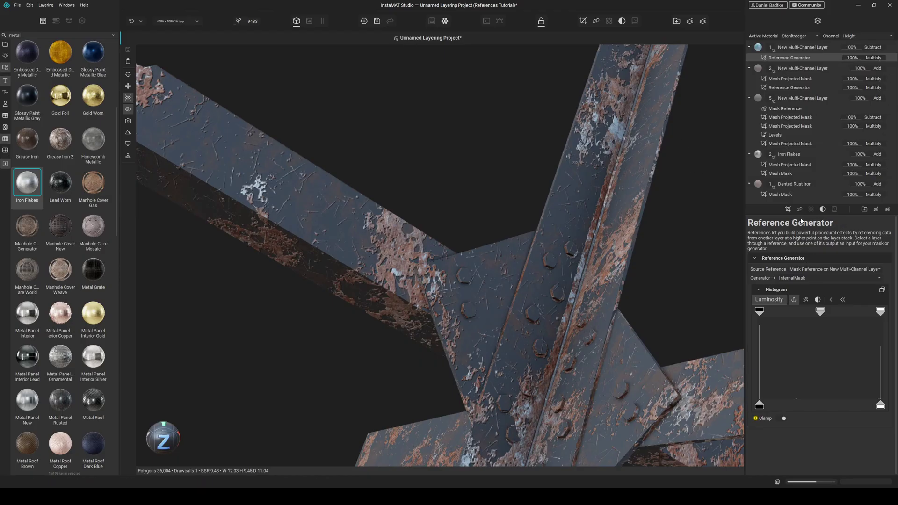
- Add a Mesh Projected Mask to the height layer and assign the Smudges graph, searching the whole library for "smudge"
left_click(788, 209)
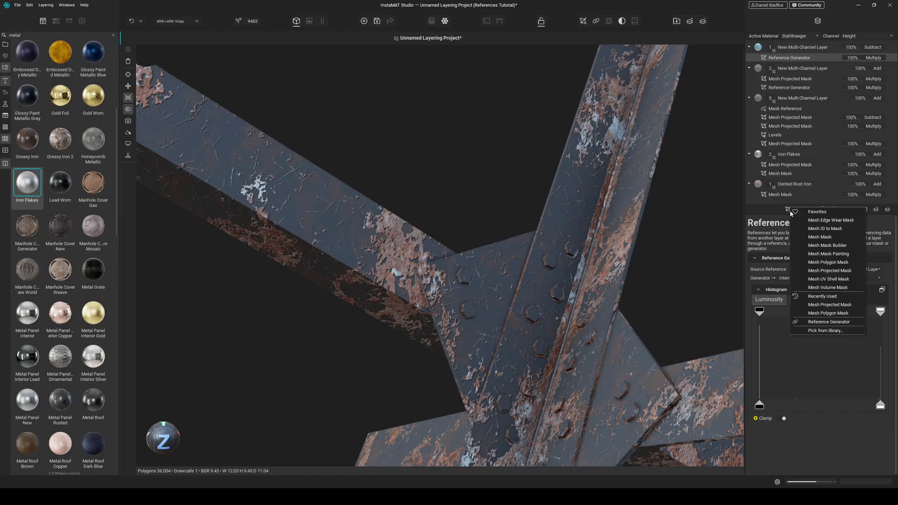
left_click(840, 305)
left_click(879, 270)
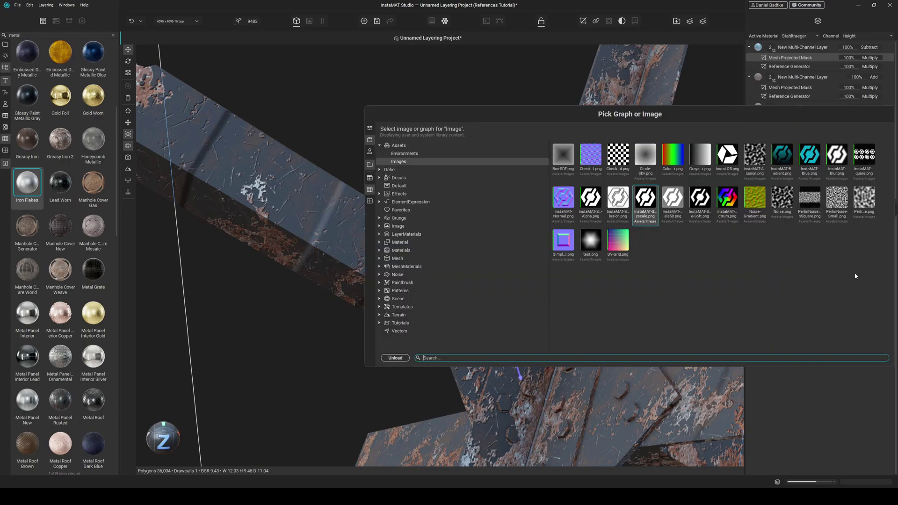
type("smudge")
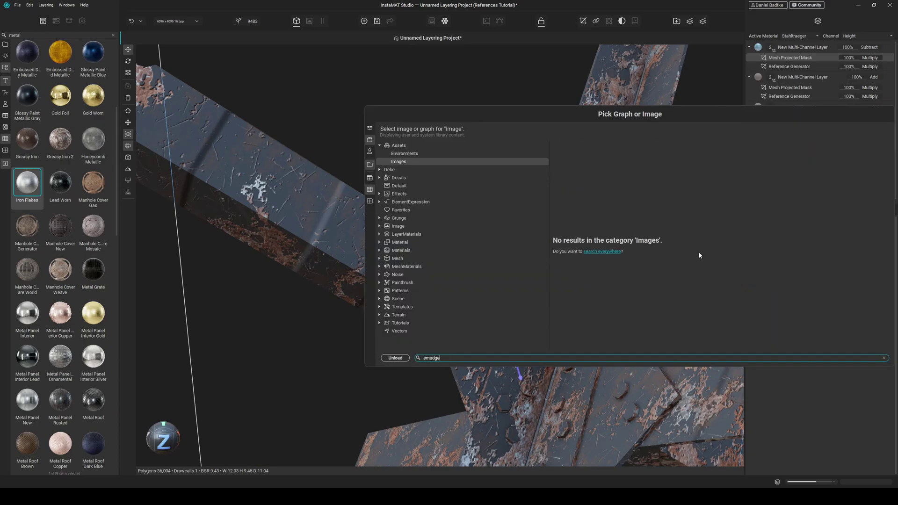
left_click(607, 252)
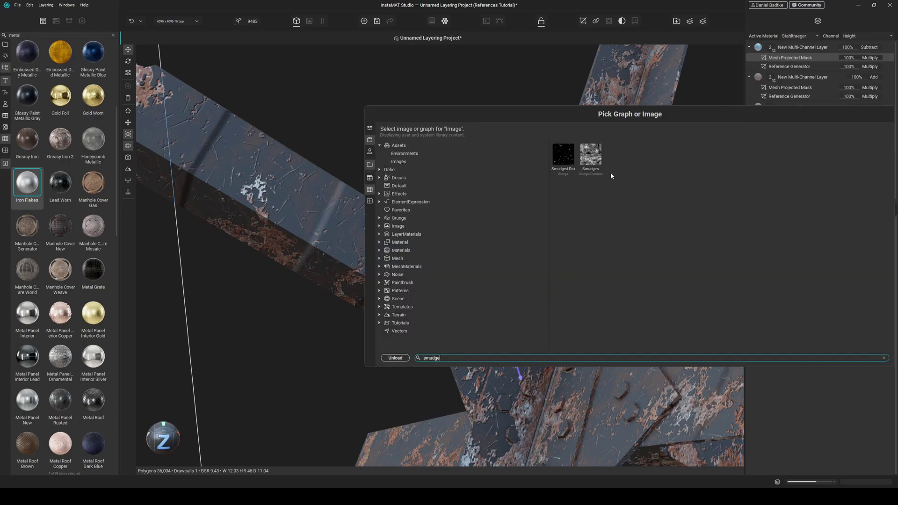
double_click(590, 154)
- Set the Smudges image's Base Detail to 0.00 and Big Wipes to 0.46
scroll(427, 226, "up", 5)
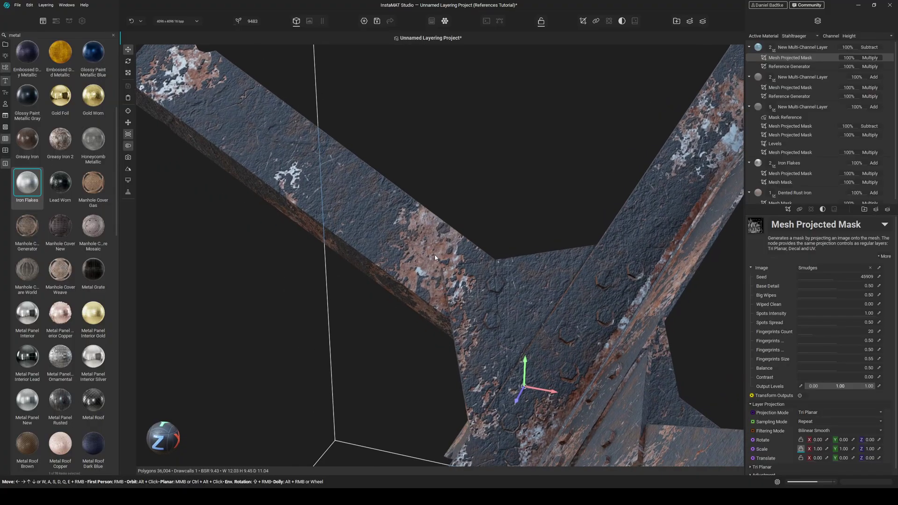
middle_click_drag(435, 258, 396, 266)
left_click_drag(396, 266, 352, 234, "alt")
middle_click_drag(352, 234, 381, 245)
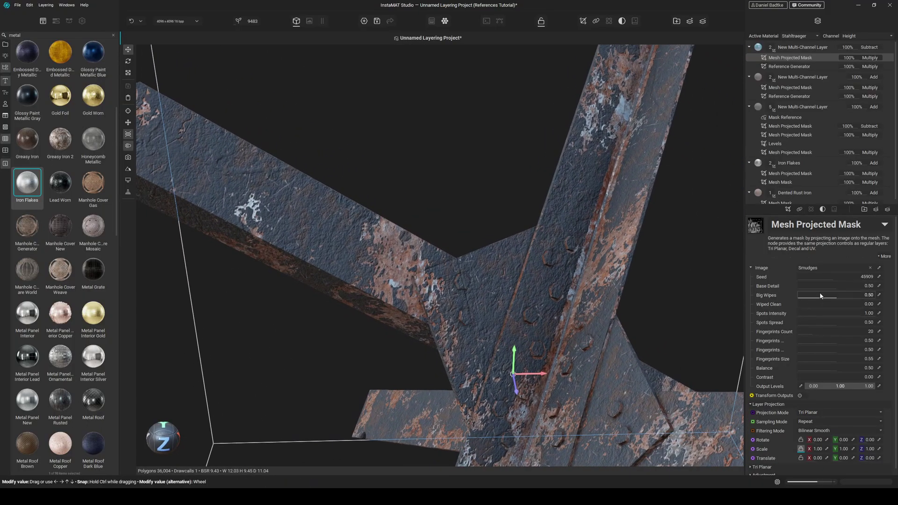
mouse_move(820, 295)
left_mouse_down()
mouse_move(811, 298)
mouse_move(829, 301)
mouse_move(808, 288)
left_mouse_up()
- Refine the Smudges pattern with Wiped Clean 0.28, Spots Intensity 0.42 and Seed 35875
scroll(538, 300, "up", 2)
left_click_drag(538, 299, 520, 296, "alt")
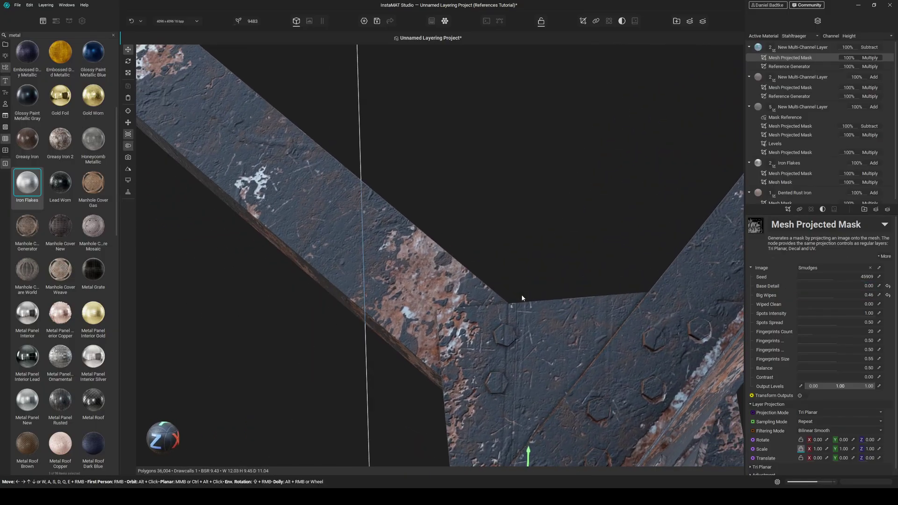
middle_click_drag(557, 395, 530, 286)
scroll(530, 286, "down", 3)
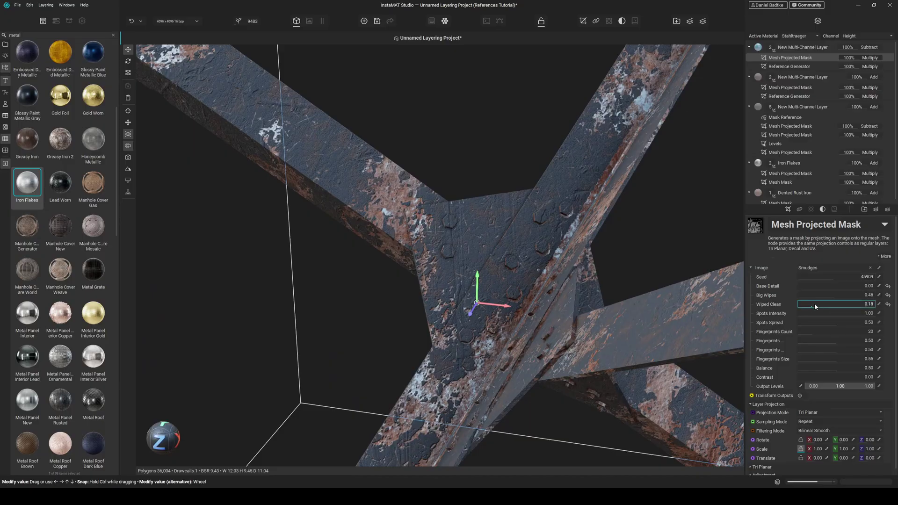
left_click_drag(814, 303, 839, 305)
left_click_drag(832, 313, 814, 276)
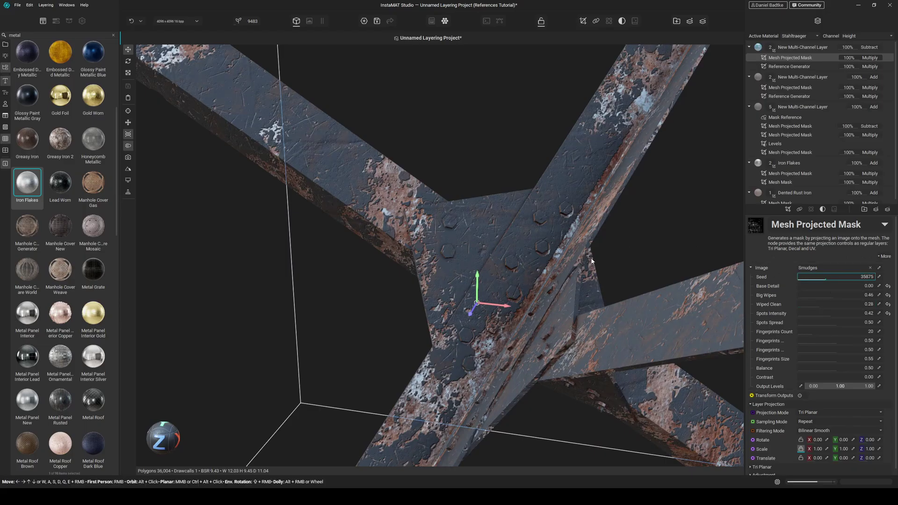
- Set the Smudges image's Contrast to 0.38, Balance to 0.37 and Base Detail to 0.56, and reduce its layer's opacity to 32%
left_click_drag(561, 264, 605, 259, "alt")
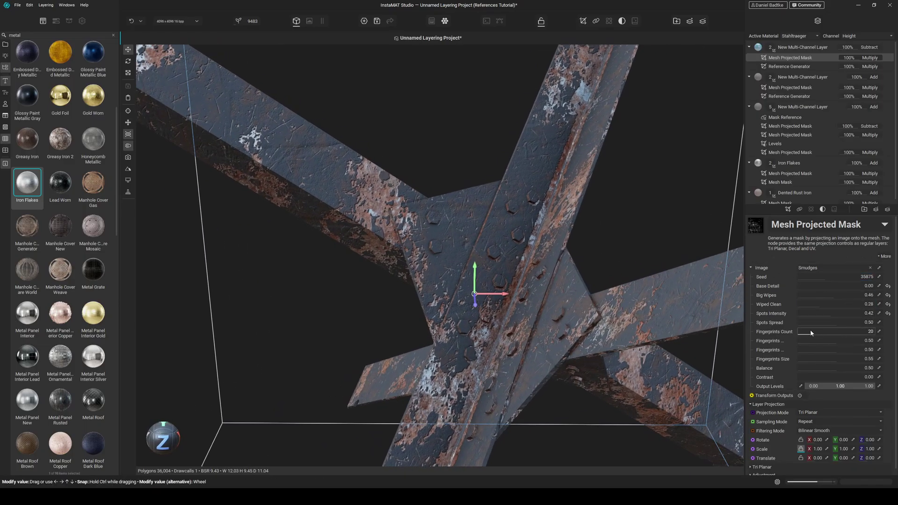
left_click_drag(571, 231, 513, 273, "alt")
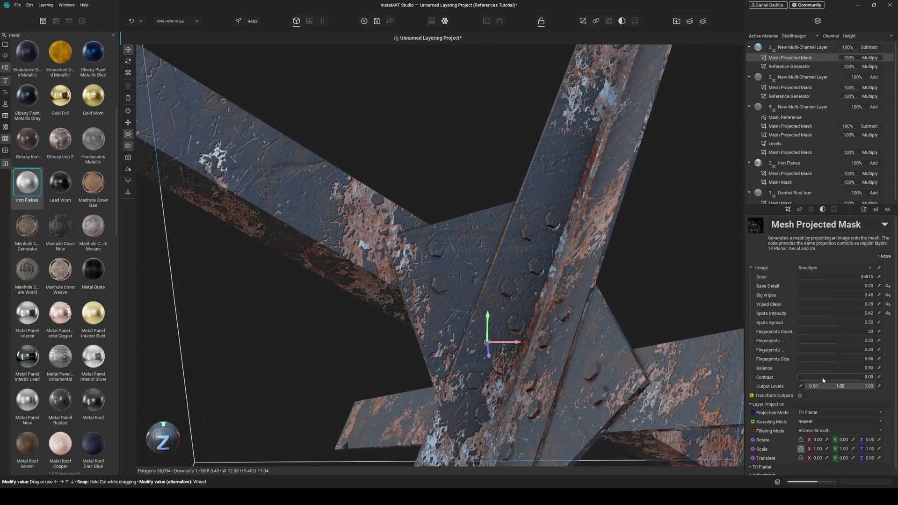
left_click_drag(829, 378, 835, 379)
left_click(828, 378)
left_click_drag(850, 368, 827, 369)
scroll(518, 307, "down", 3)
left_click_drag(518, 307, 498, 281, "alt")
scroll(509, 296, "down", 2)
scroll(498, 237, "up", 3)
left_click_drag(498, 237, 593, 262, "alt")
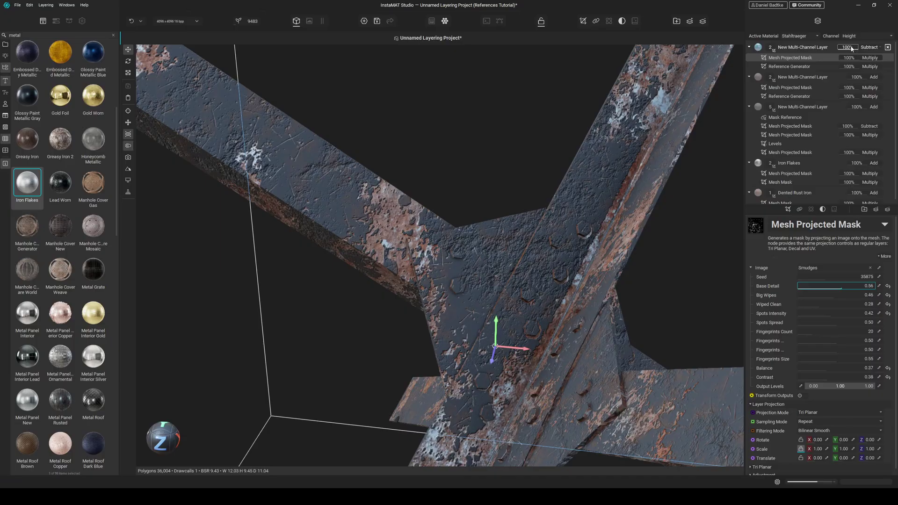
left_click_drag(852, 48, 845, 48)
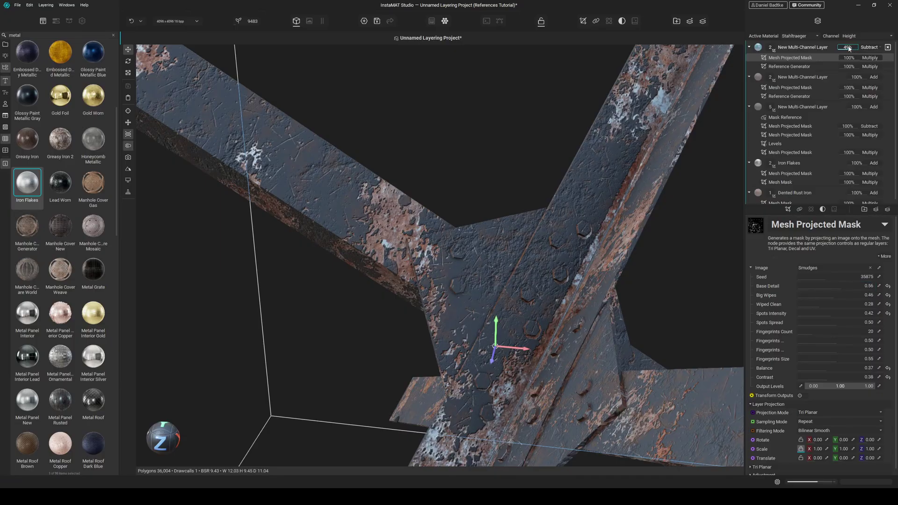
left_click_drag(534, 190, 499, 294, "alt")
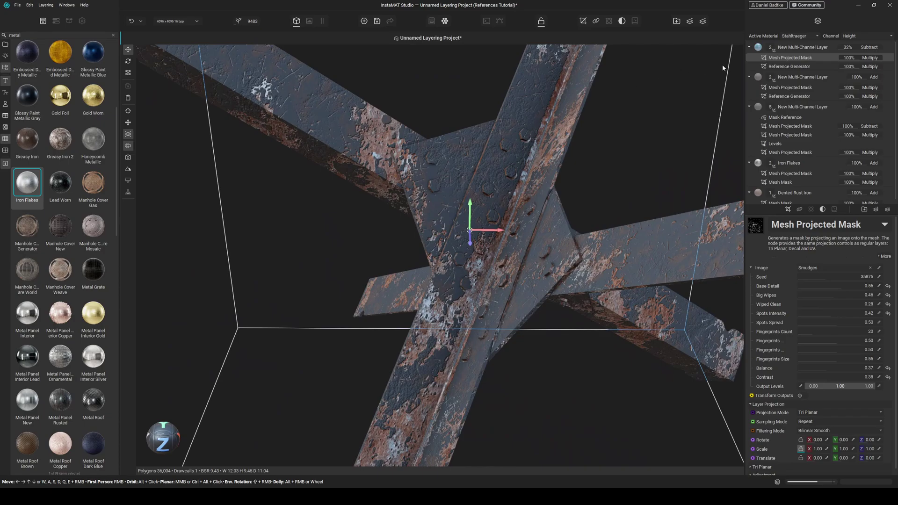
- Add a Multi-Channel Layer above the smudged height layer with Base Color off and Height enabled at 100%
left_click(814, 48)
left_click(876, 210)
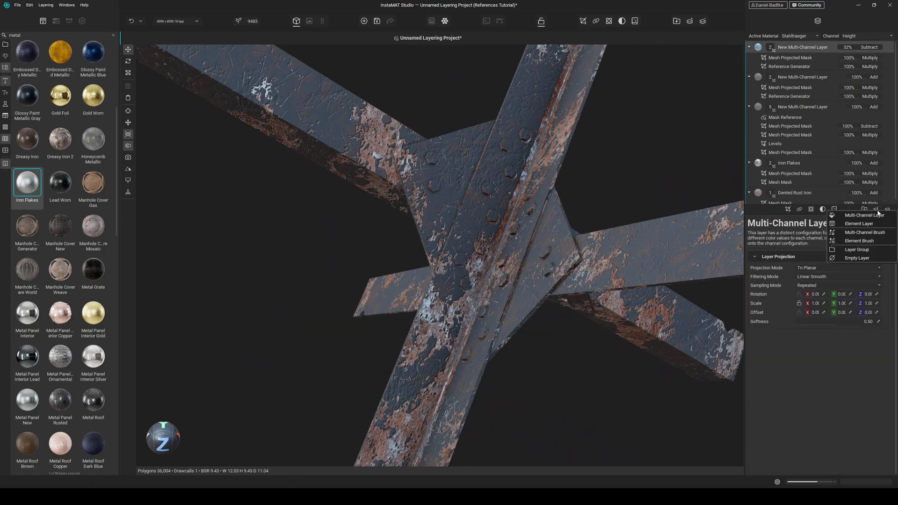
left_click(856, 216)
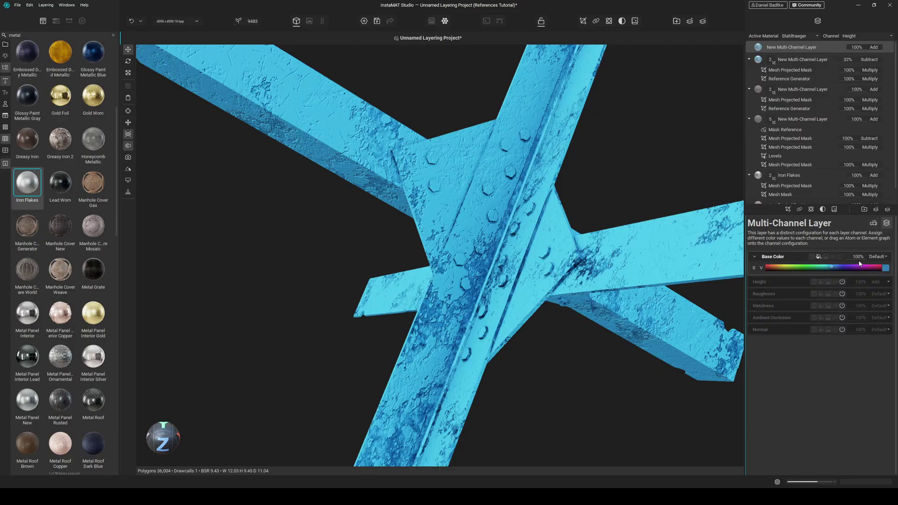
left_click_drag(863, 256, 802, 280)
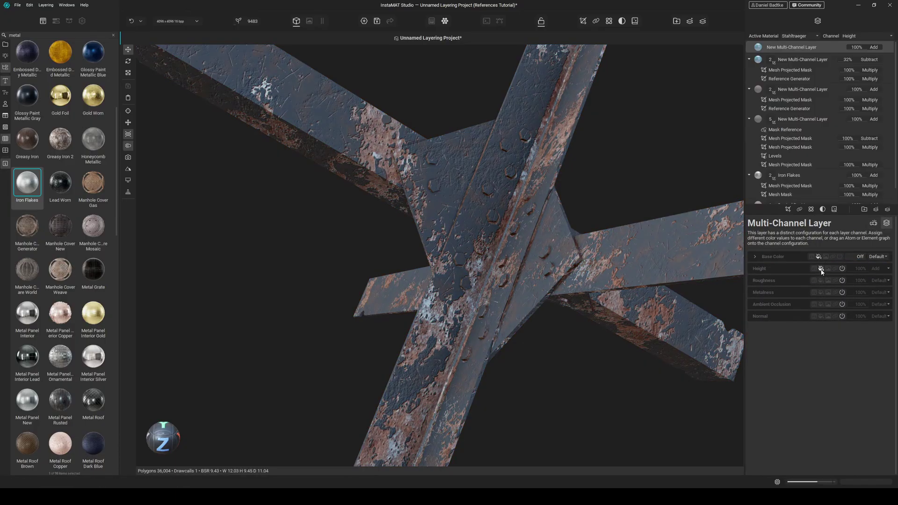
left_click(820, 269)
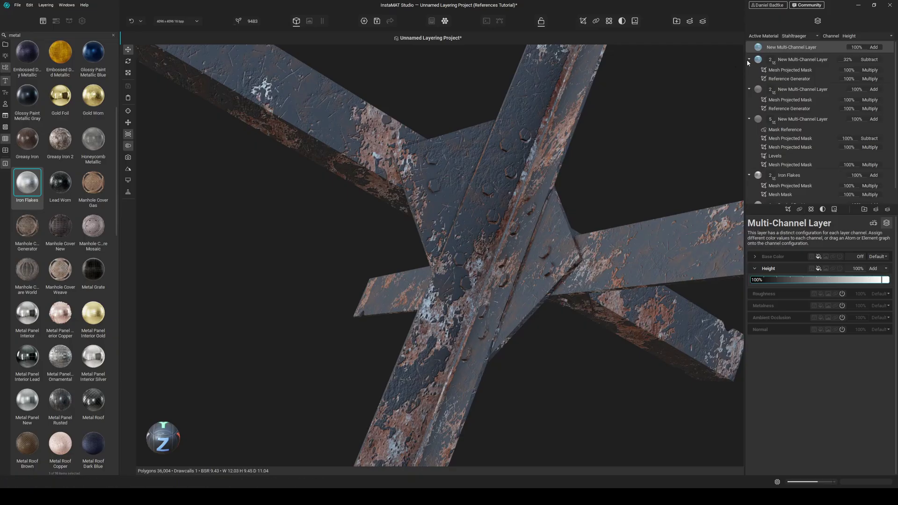
- Mask the new top layer with a Reference Generator using the paint layer's Mask Reference and its InternalMask output
left_click(788, 210)
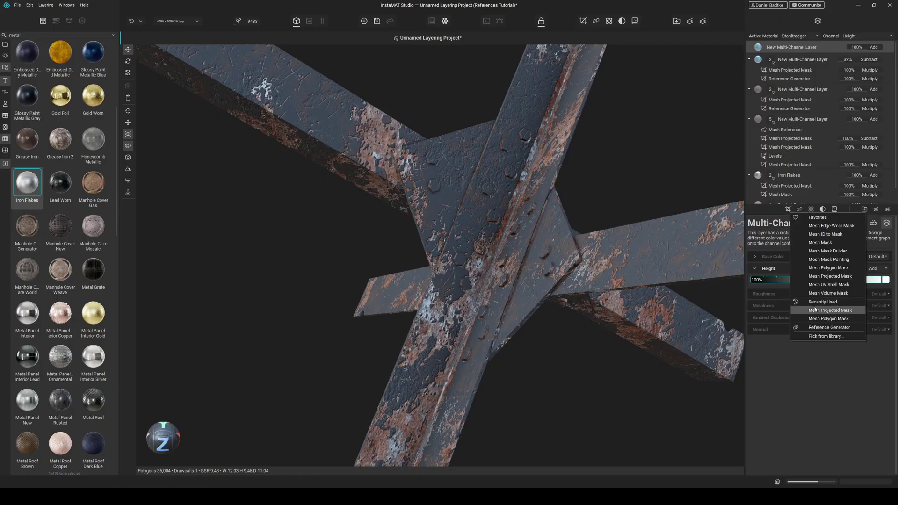
left_click(829, 327)
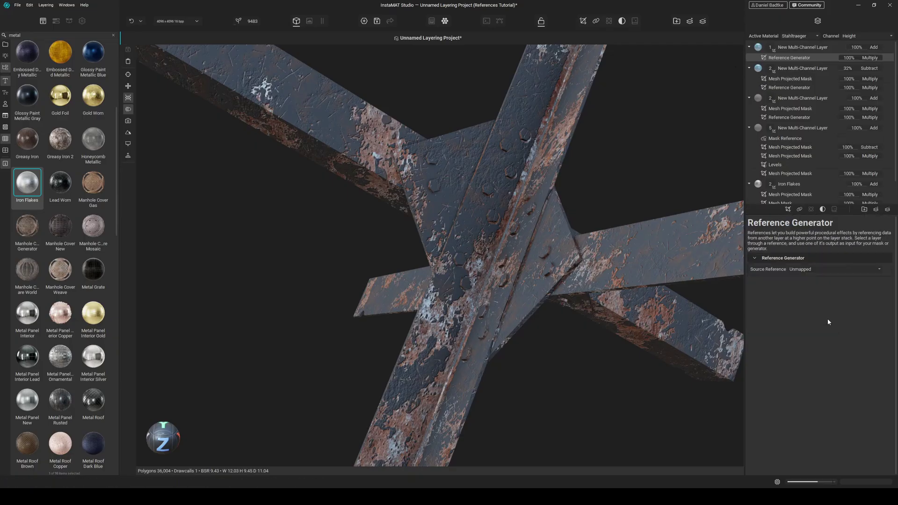
left_click(806, 269)
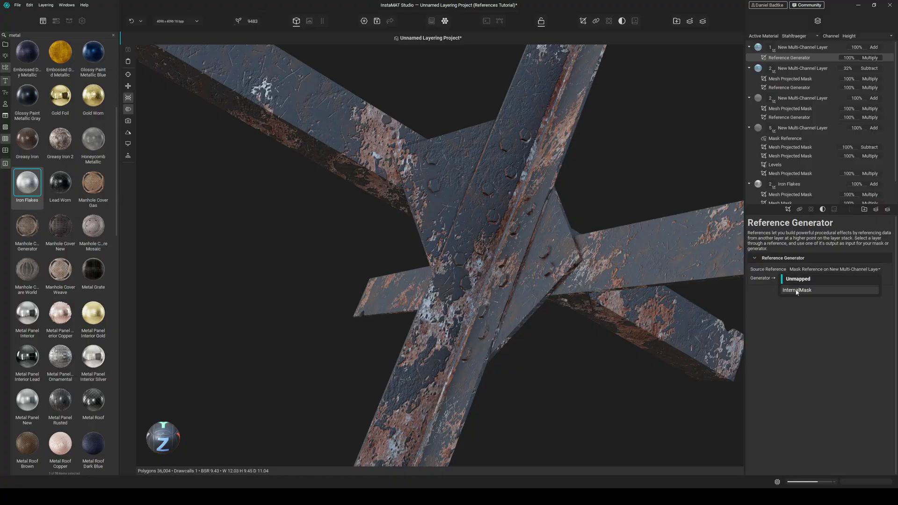
left_click(806, 281)
left_click_drag(626, 149, 587, 160, "alt")
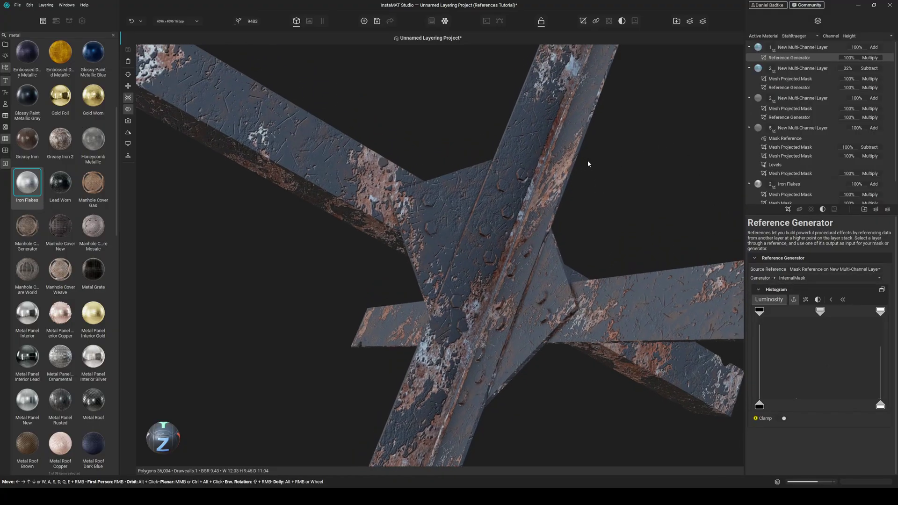
- Add a Mesh Blur filter above the Reference Generator and set its Blur to 2.47%
left_click(822, 209)
left_click(851, 306)
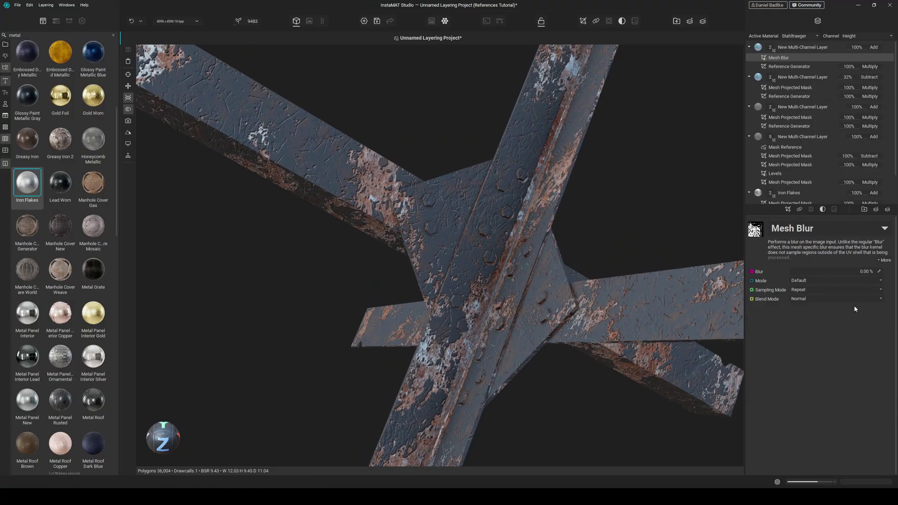
left_click_drag(595, 155, 520, 258, "alt")
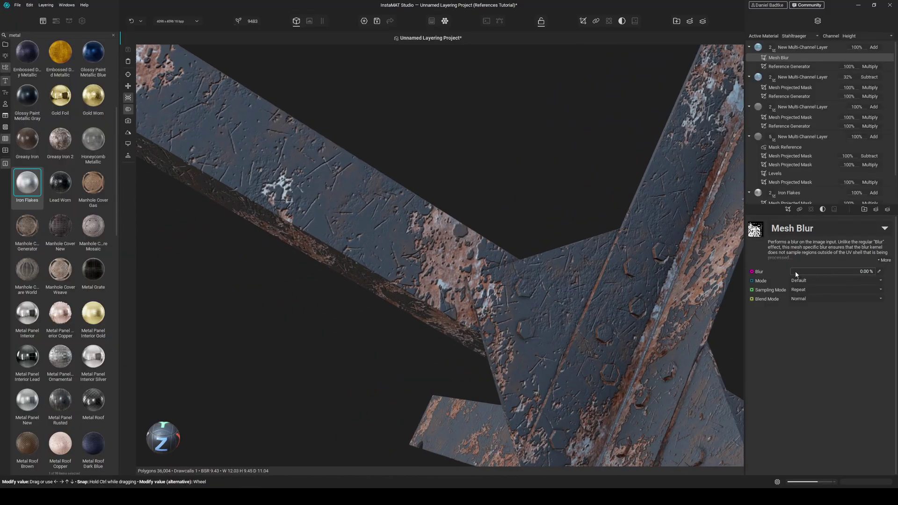
left_click_drag(795, 274, 791, 271)
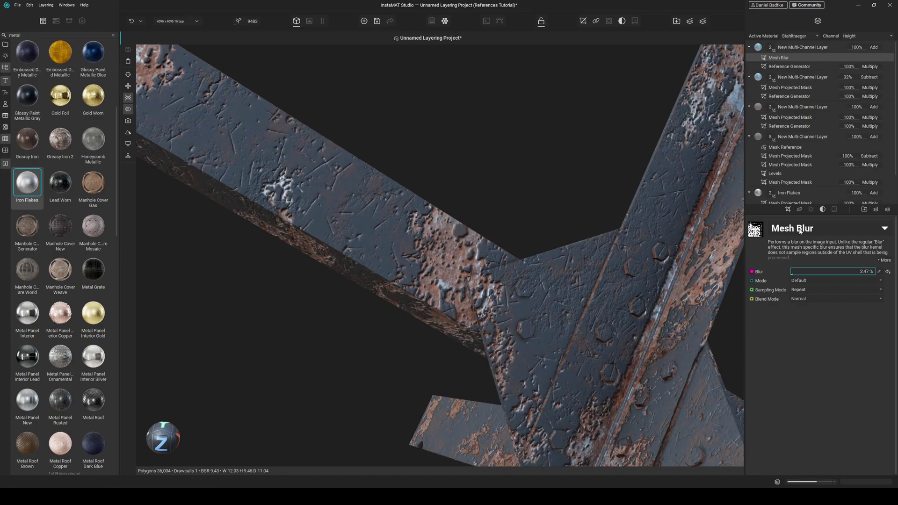
- Add a second Reference Generator above the Mesh Blur, sourced from the paint layer's Mask Reference and its InternalMask output
left_click(788, 209)
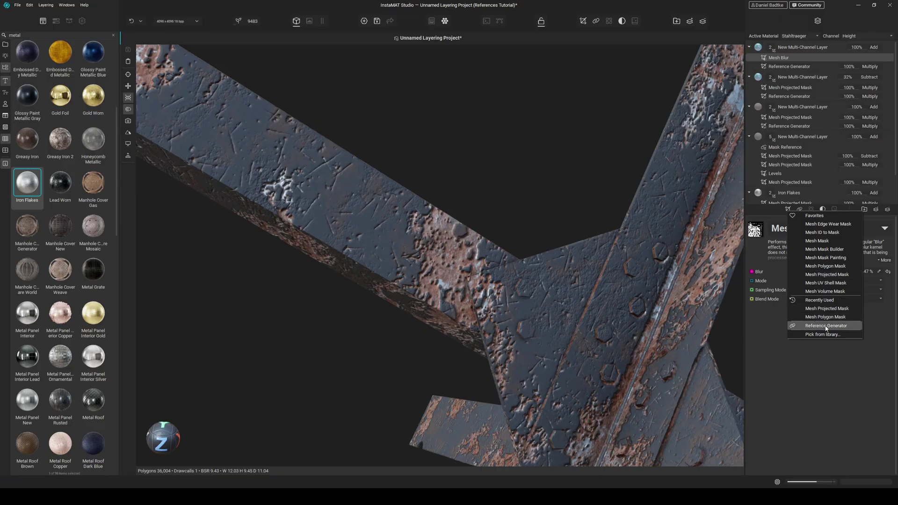
left_click(826, 326)
left_click(803, 279)
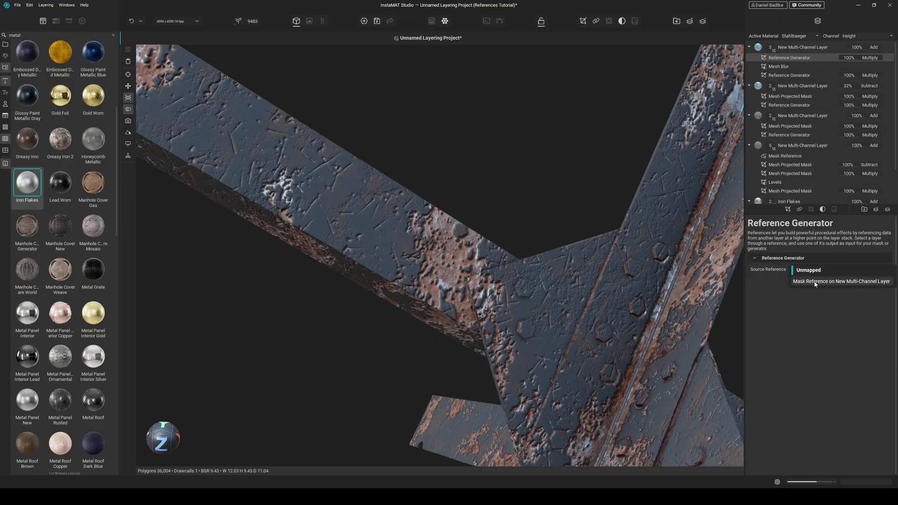
left_click(800, 289)
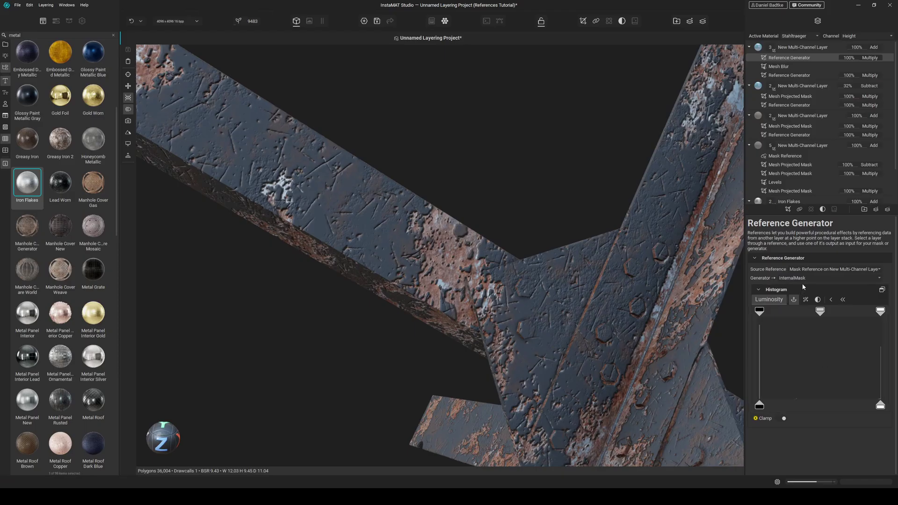
- Try Subtract blending on the upper Reference Generator with a Mesh Blur of 3.29%, and return the blend mode to Multiply
left_click(870, 58)
left_click(872, 42)
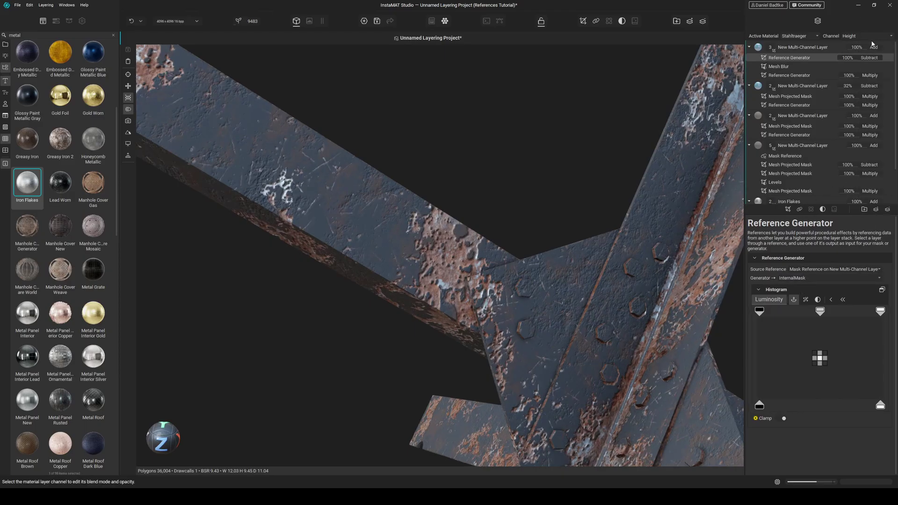
left_click_drag(603, 240, 570, 236)
left_click(781, 67)
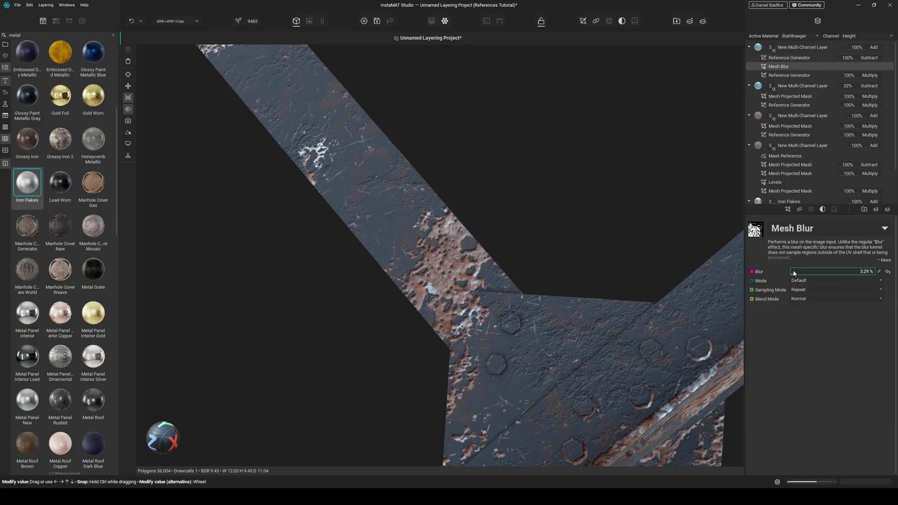
left_click(869, 58)
left_click(871, 81)
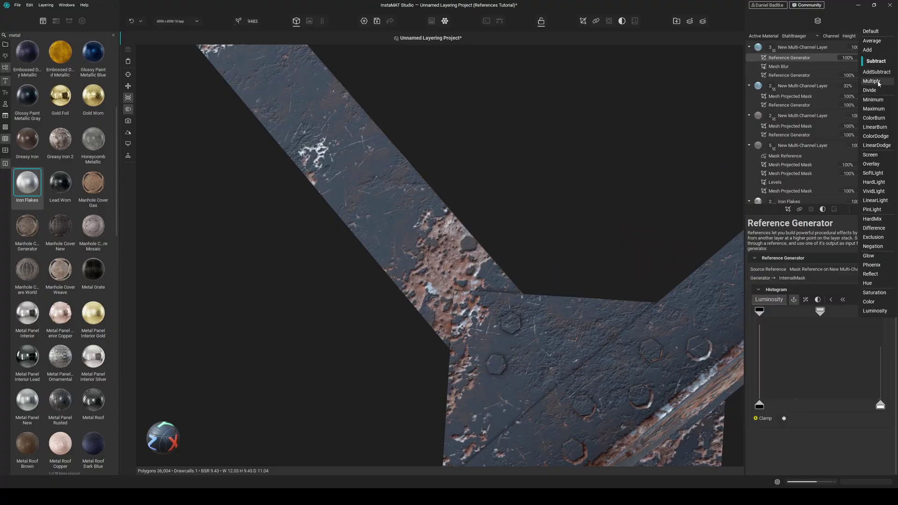
left_click_drag(566, 223, 562, 221, "alt")
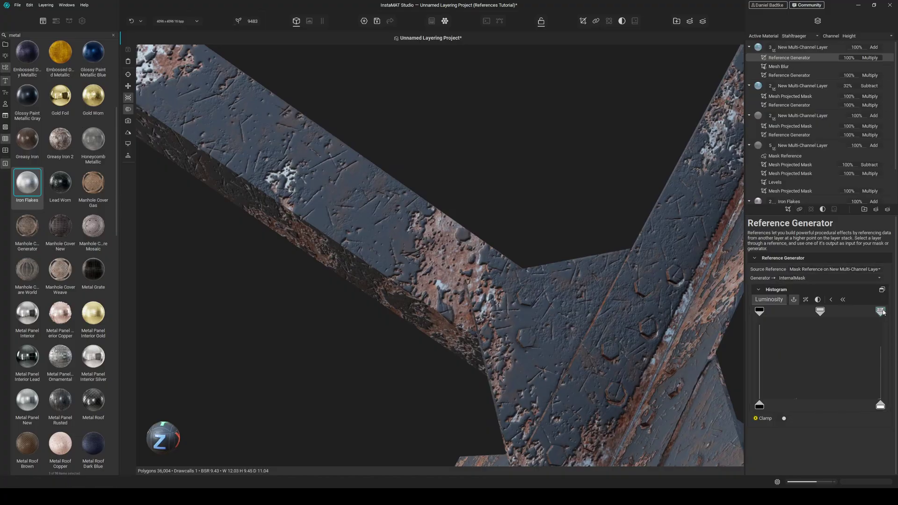
- Shift the upper Reference Generator's histogram white point and set the top layer's Height blend mode to Subtract
left_click_drag(881, 311, 812, 313)
left_click(790, 65)
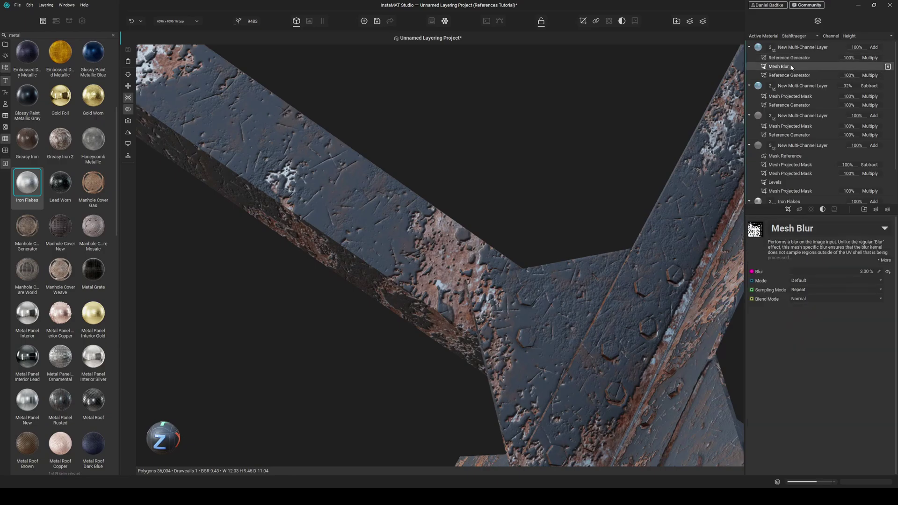
left_click(800, 47)
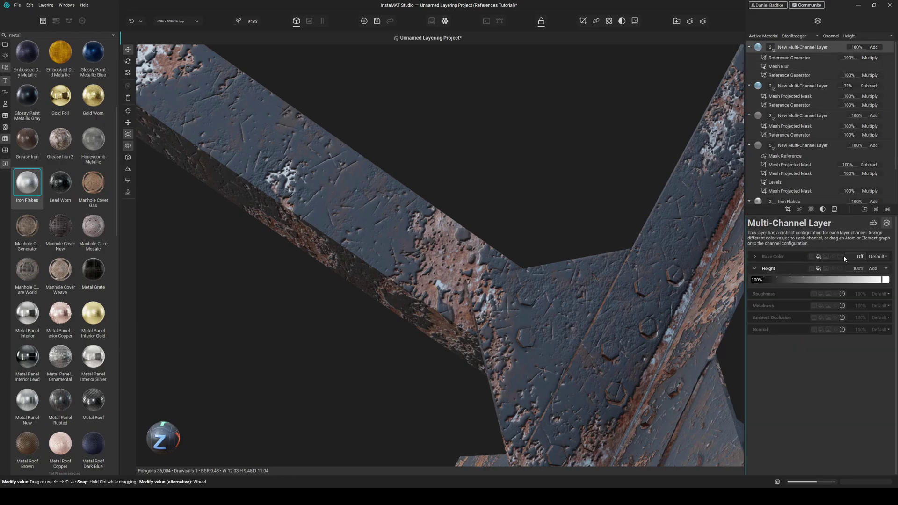
left_click(872, 268)
left_click(865, 223)
left_click_drag(590, 291, 564, 286, "alt")
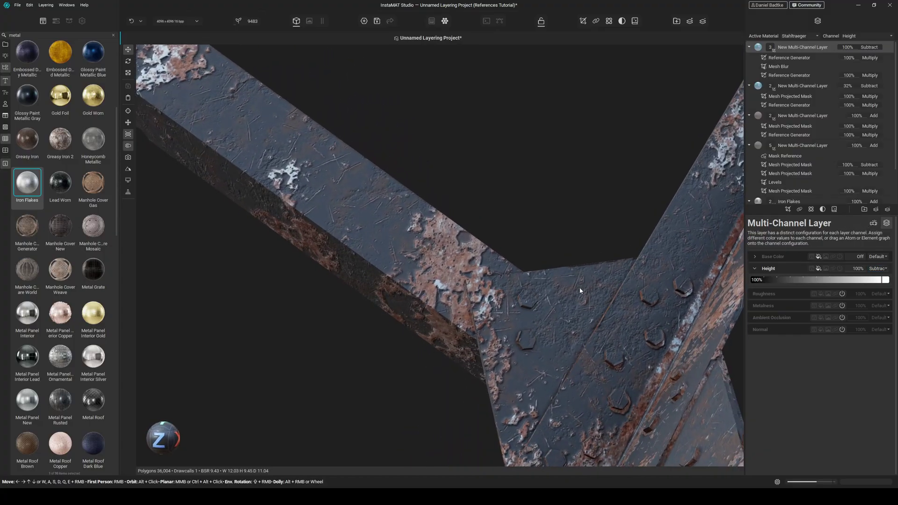
- Try a Blur of 7.82% on the top layer's Mesh Blur and reduce it to 3.29%
left_click(778, 67)
left_click(793, 272)
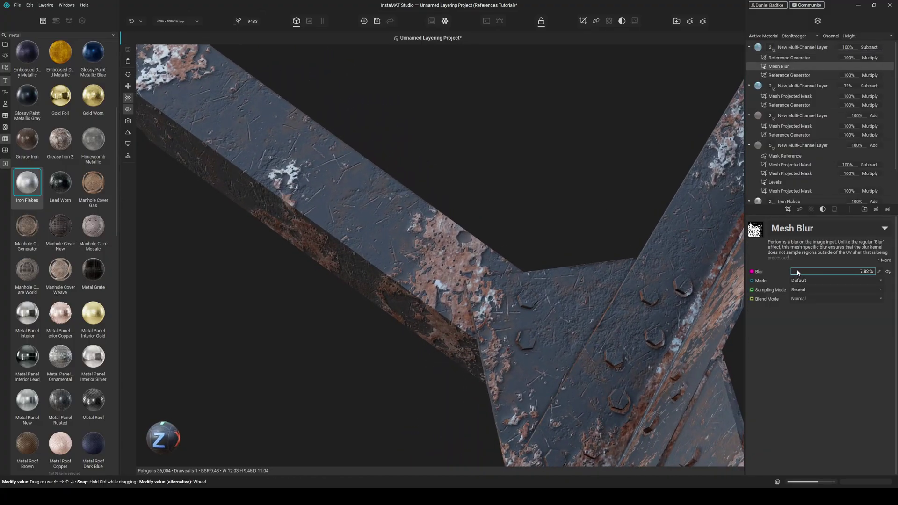
scroll(792, 271, "down", 2)
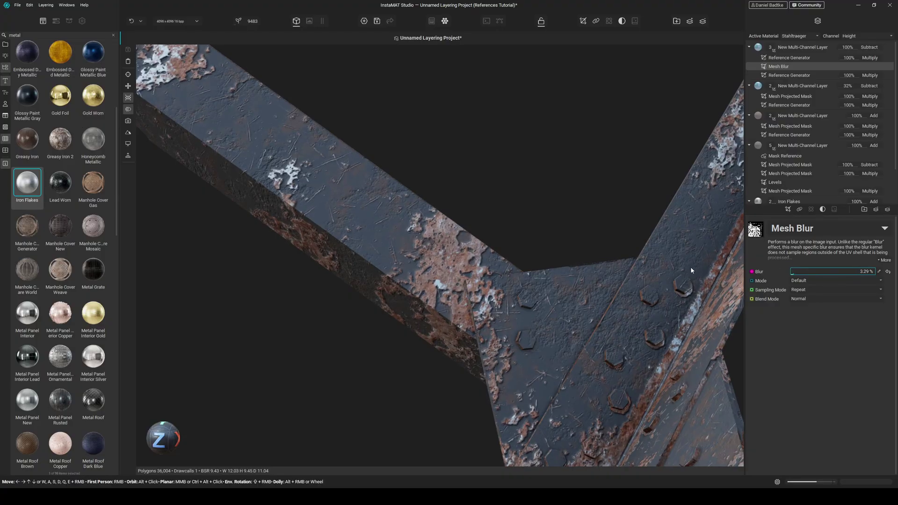
left_click_drag(691, 267, 279, 211, "alt")
middle_click_drag(280, 212, 421, 268)
scroll(420, 267, "up", 4)
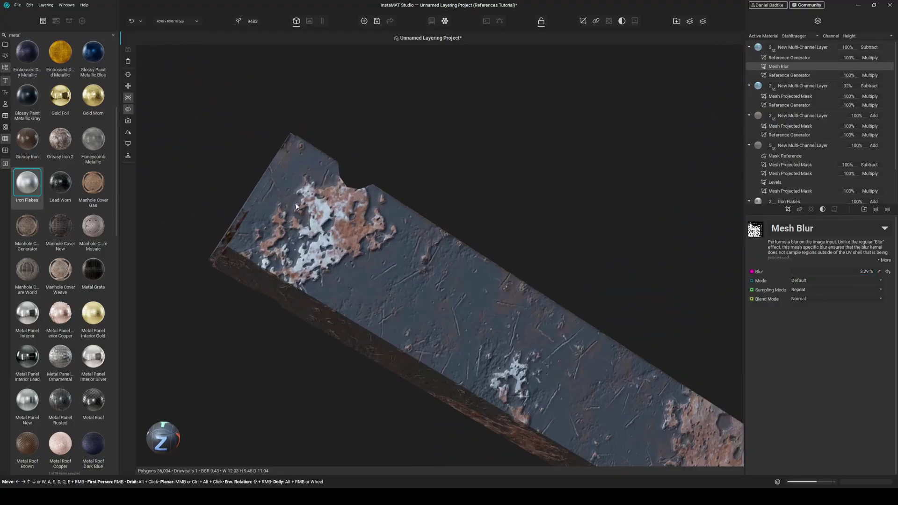
left_click_drag(407, 259, 390, 251, "alt")
scroll(374, 255, "down", 4)
scroll(390, 252, "up", 5)
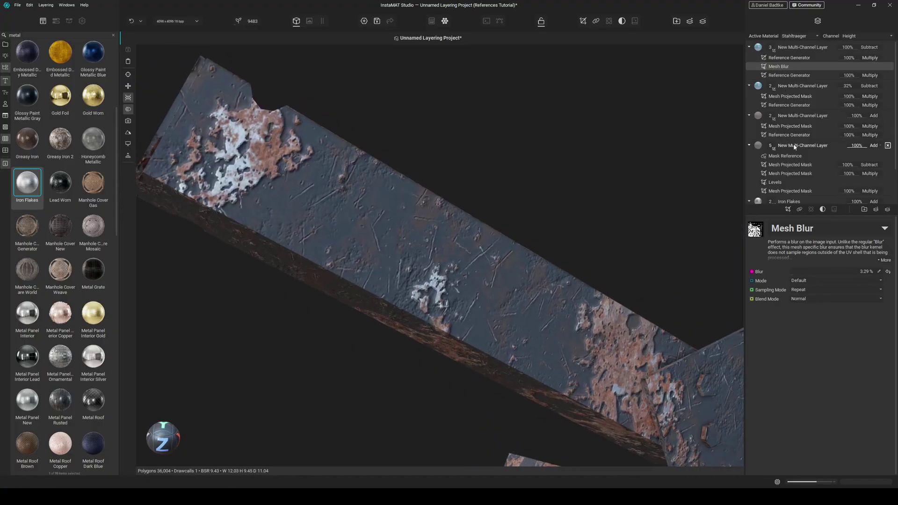
- Raise the Height value of the paint layer holding the Mask Reference to 97%
left_click(793, 148)
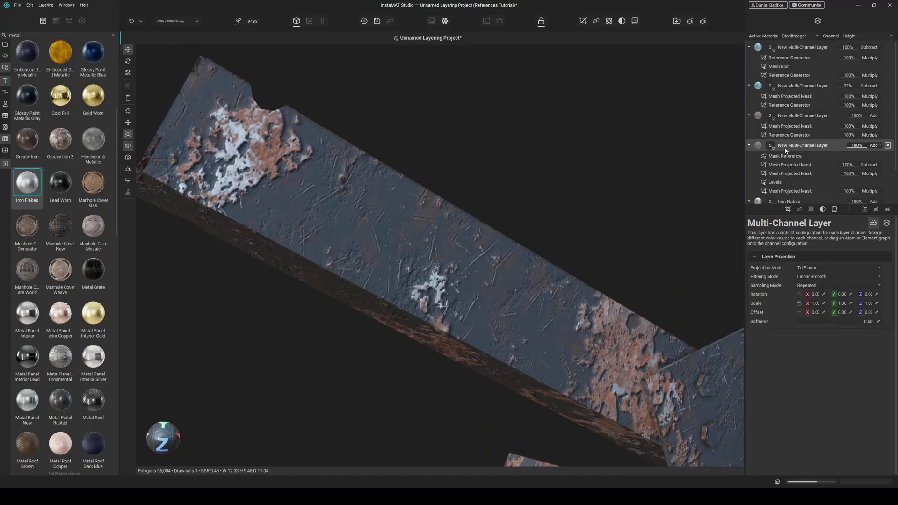
left_click(886, 223)
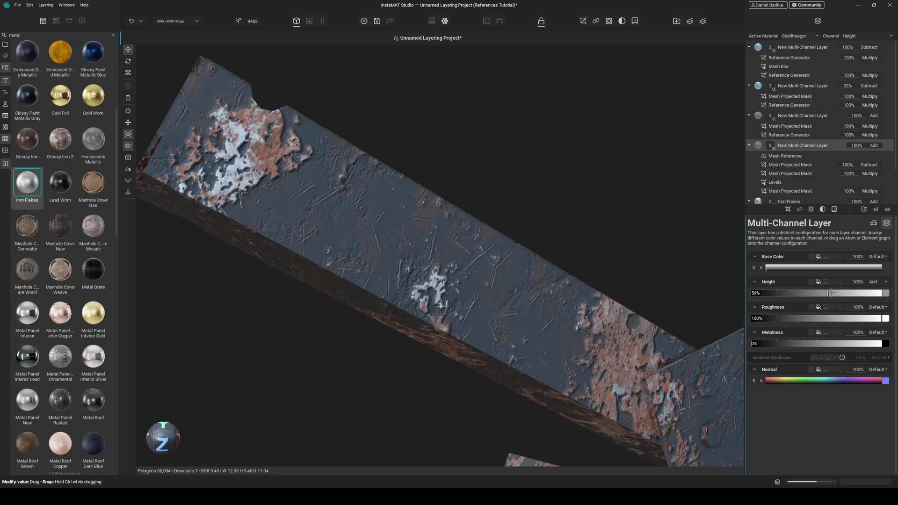
left_click_drag(830, 293, 878, 289)
left_click_drag(566, 252, 572, 301, "alt")
middle_click_drag(571, 302, 390, 91)
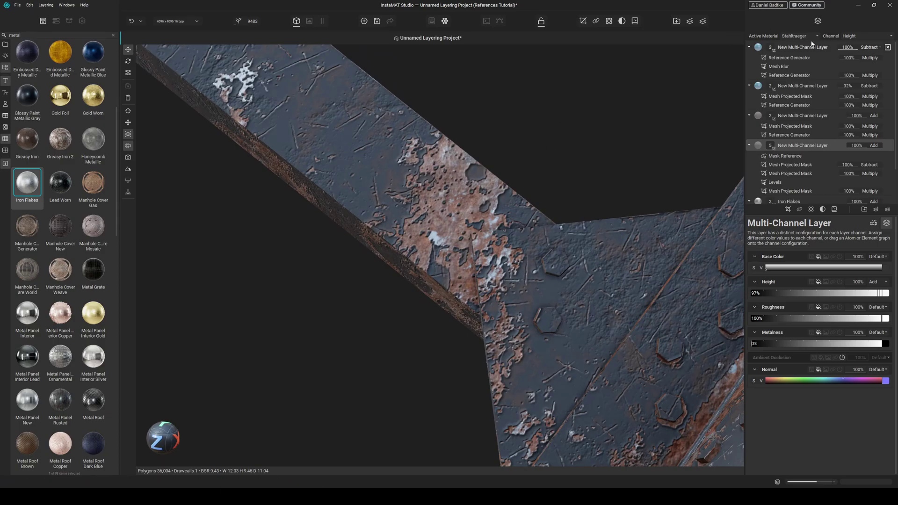
- Set the top layer's Mesh Blur to 3.70%
left_click(778, 66)
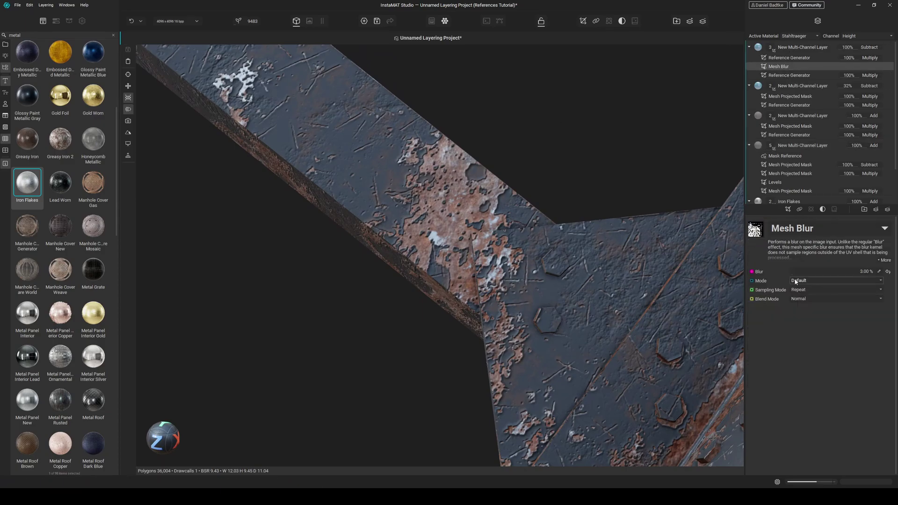
left_click_drag(795, 273, 796, 271)
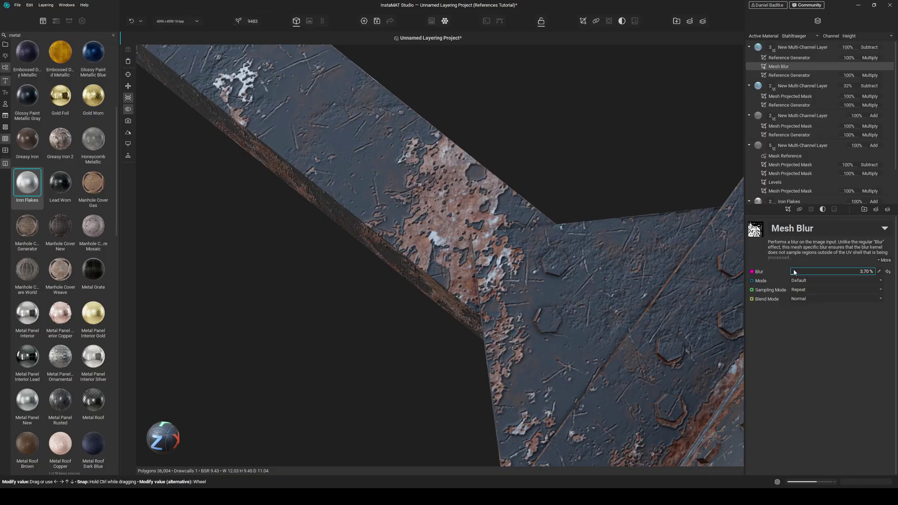
- Add a Mask Reference above the upper Reference Generator in the top layer's mask stack
left_click_drag(579, 260, 527, 239, "alt")
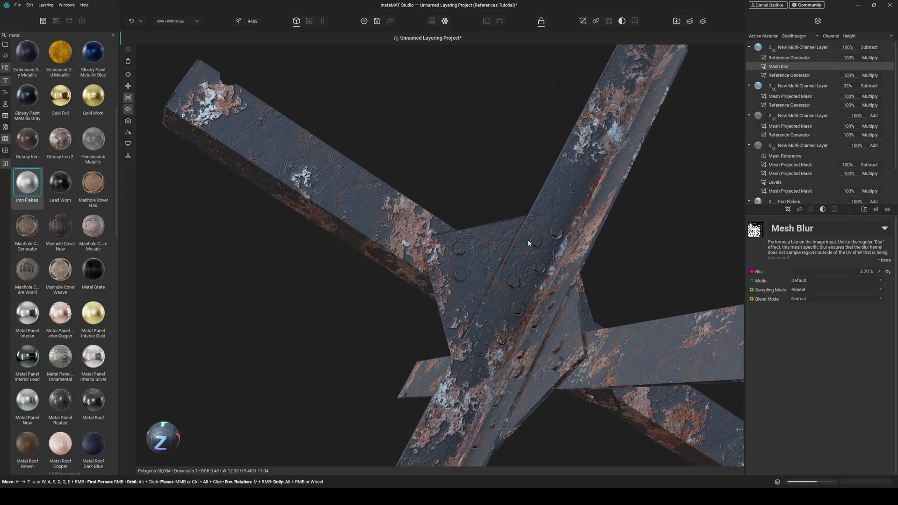
left_click(791, 57)
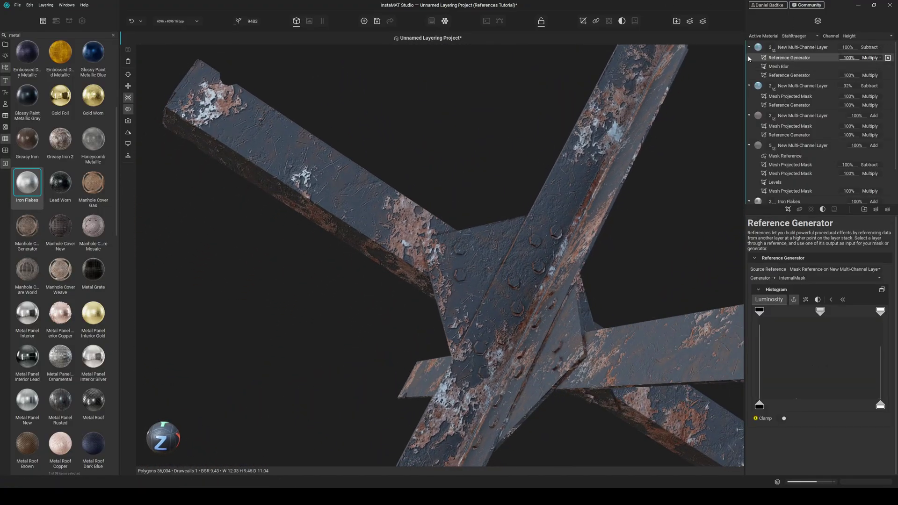
left_click(801, 209)
scroll(424, 205, "up", 3)
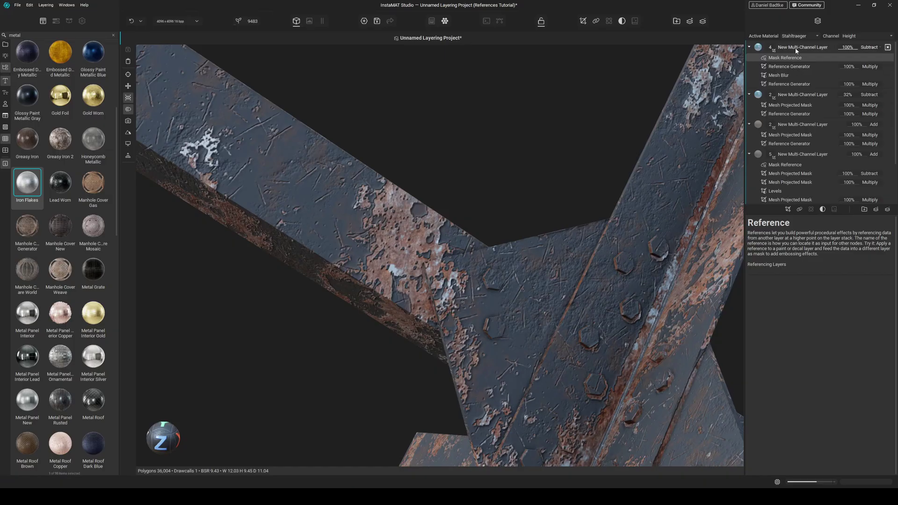
scroll(422, 215, "up", 3)
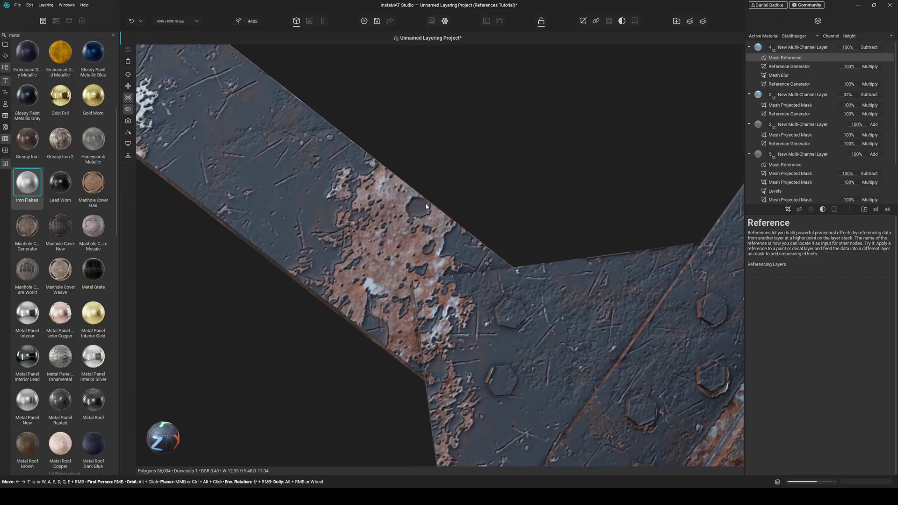
- Add a new Multi-Channel Layer on top with Base Color off and Height enabled at 100% in Subtract mode
left_click(800, 45)
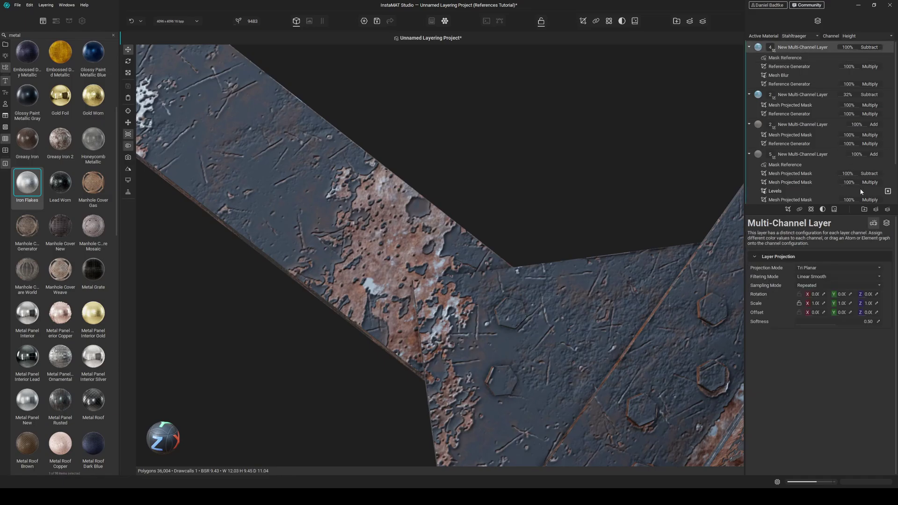
left_click(875, 209)
left_click(858, 214)
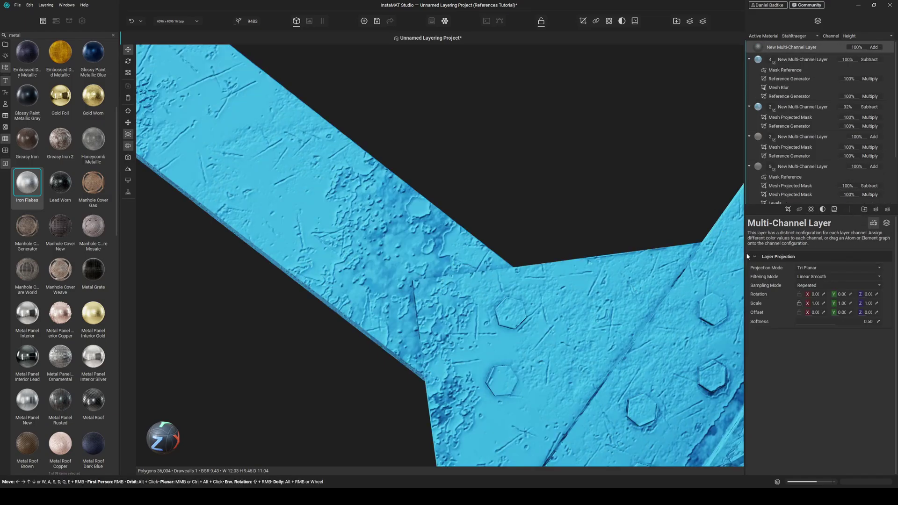
left_click(885, 223)
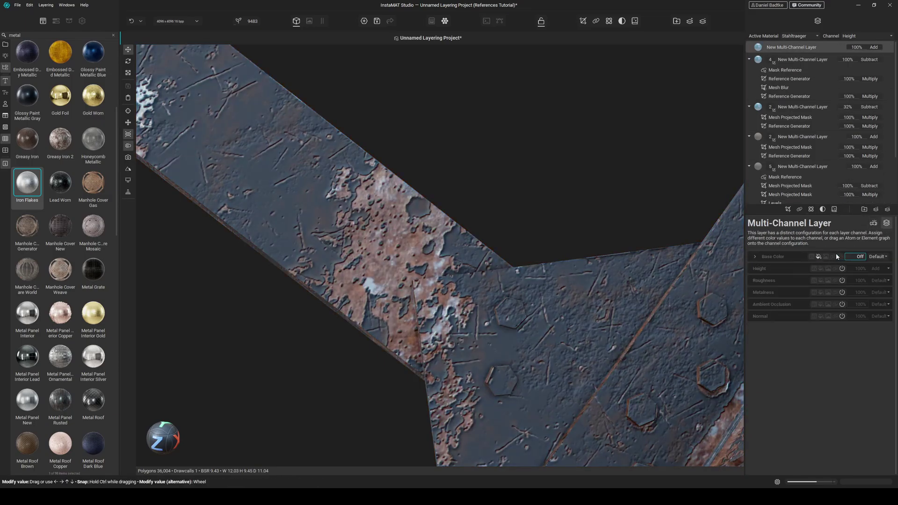
left_click(825, 269)
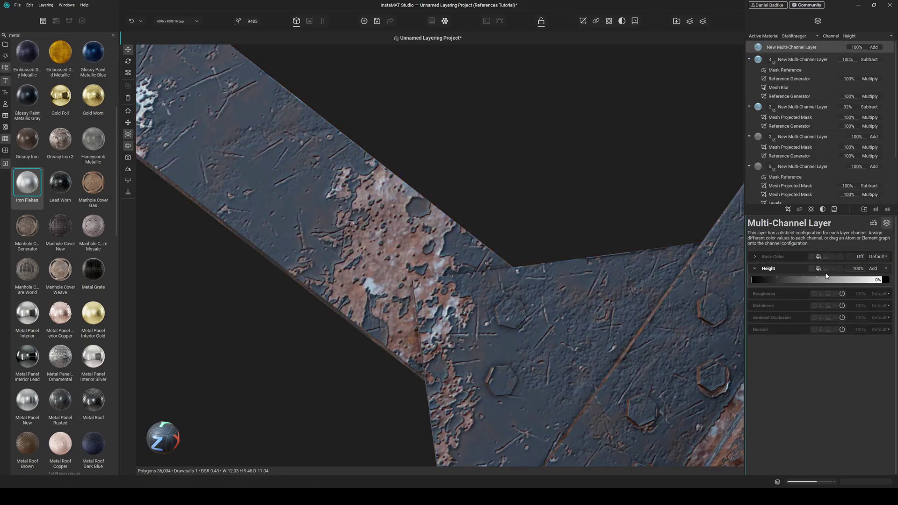
left_click(877, 270)
left_click(871, 226)
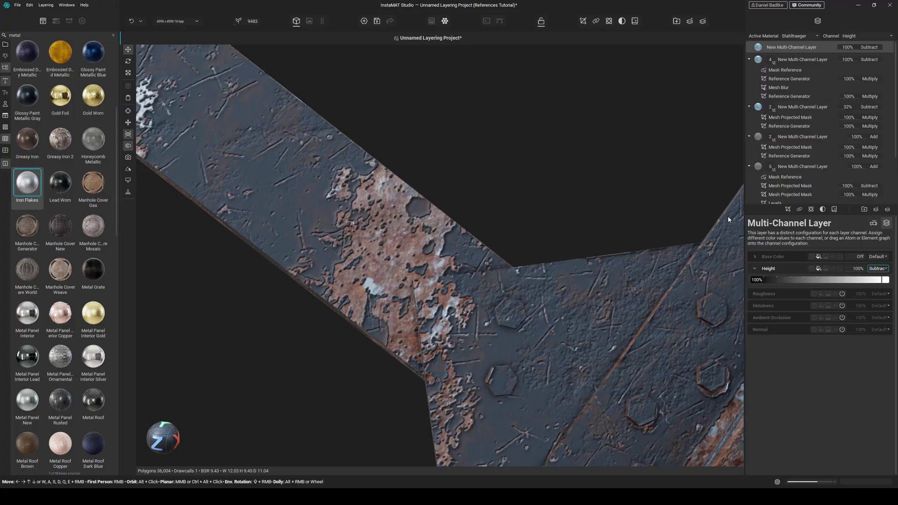
- Add a Reference Generator to the new top layer's mask
left_click(787, 209)
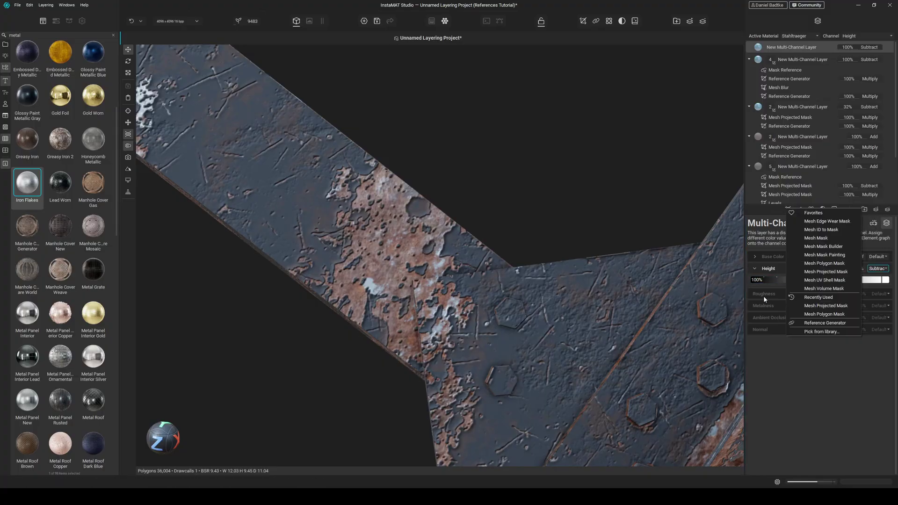
left_click(825, 323)
left_click(814, 270)
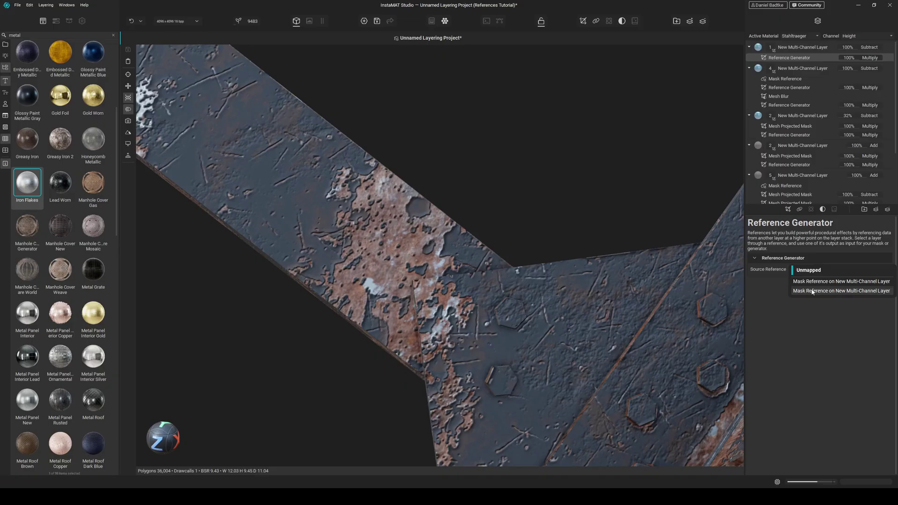
left_click(812, 291)
- Rename the layer directly below the new top layer as Peeling Paint
double_click(792, 69)
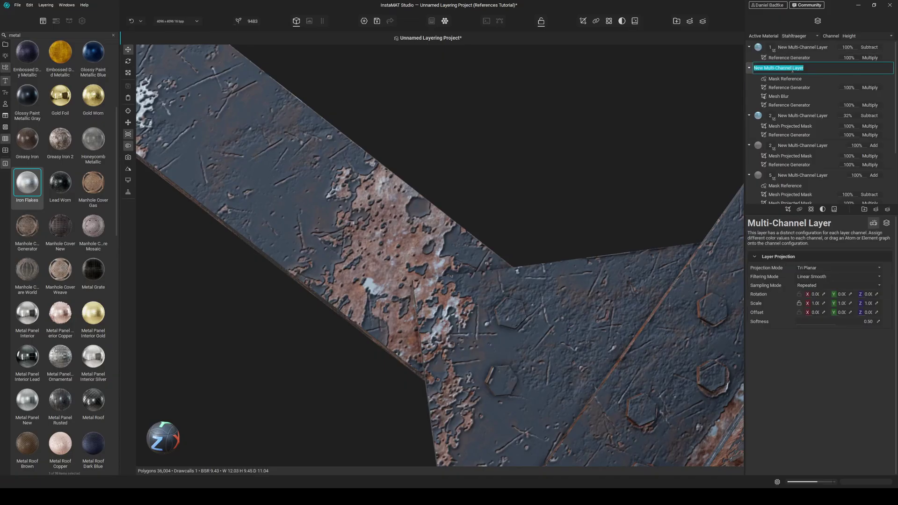
type("Cr")
type("Peeling Paint")
key("Return")
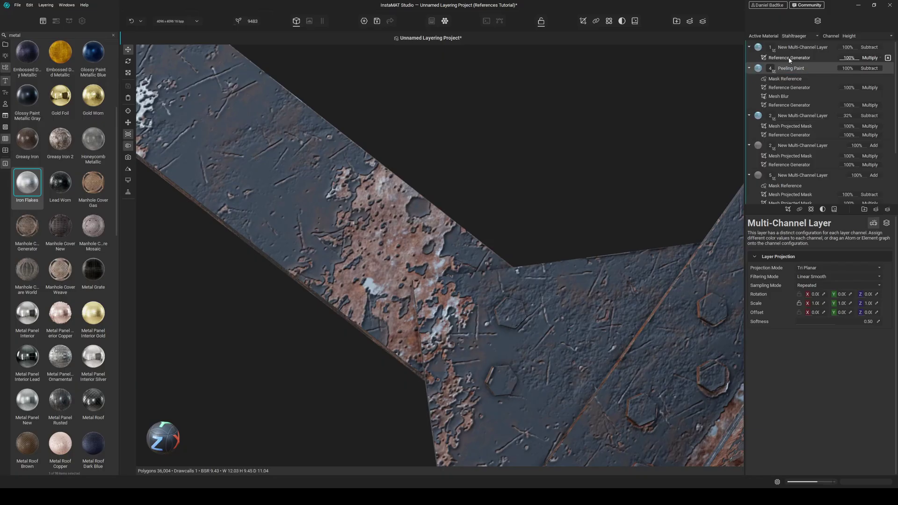
- Map the top layer's Reference Generator to the Mask Reference on Peeling Paint, using its InternalMask output
left_click(789, 57)
left_click(808, 270)
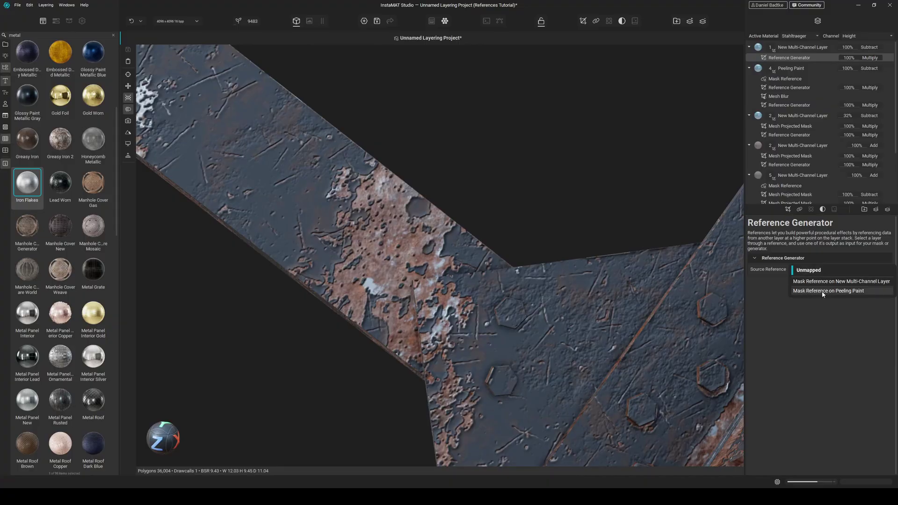
left_click(822, 290)
left_click(794, 278)
left_click(796, 290)
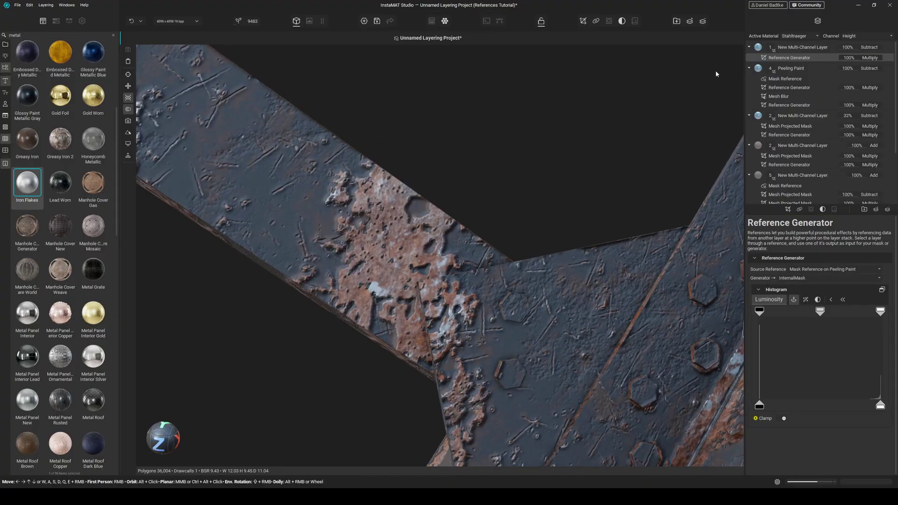
- Add a Mesh Projected Mask to the top layer and assign the Cracks Organic pattern as its image
left_click(789, 209)
left_click(831, 309)
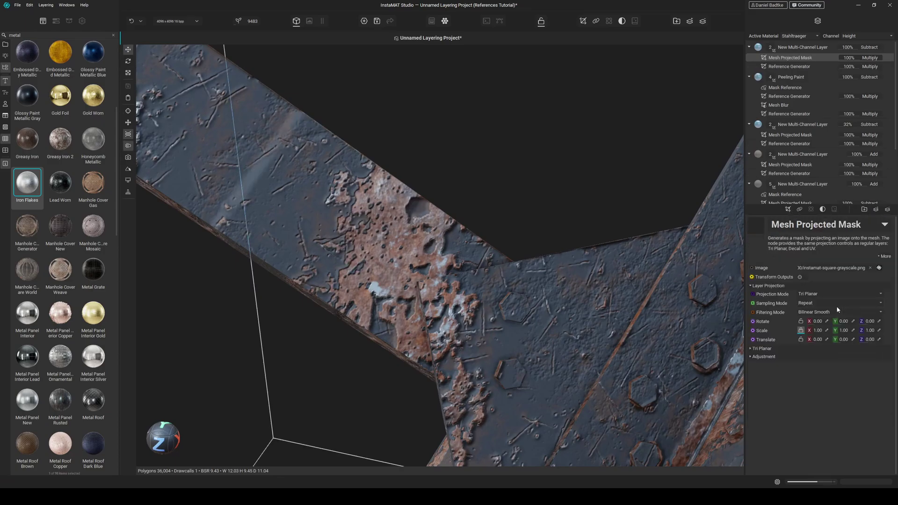
left_click(879, 267)
type("cracks")
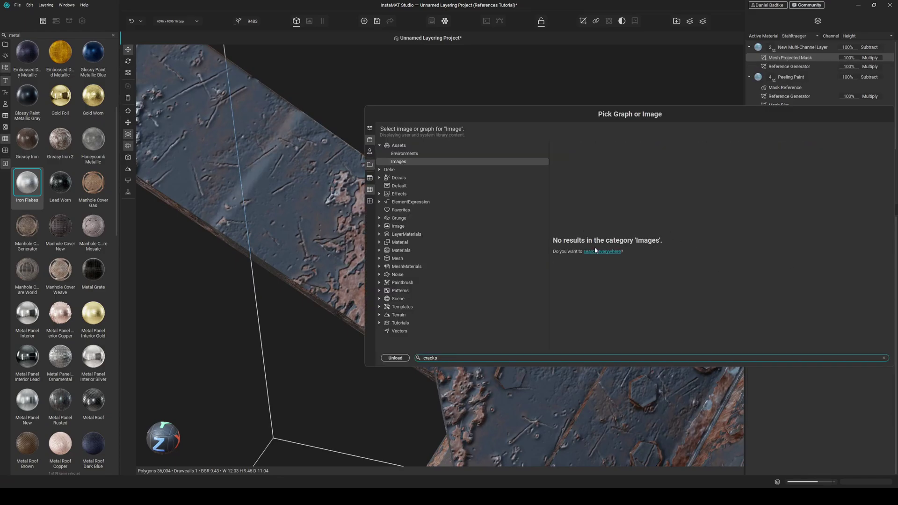
left_click(595, 251)
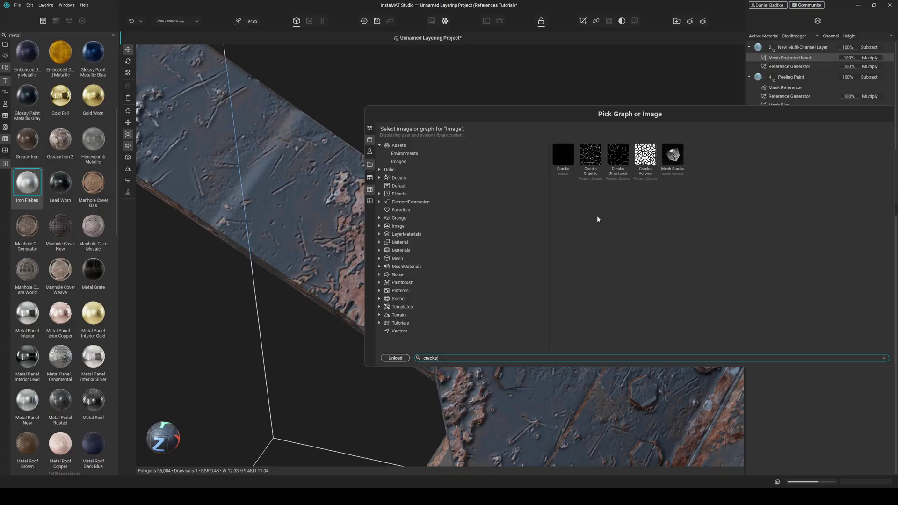
double_click(591, 152)
scroll(434, 262, "up", 3)
scroll(428, 249, "down", 3)
scroll(360, 205, "up", 2)
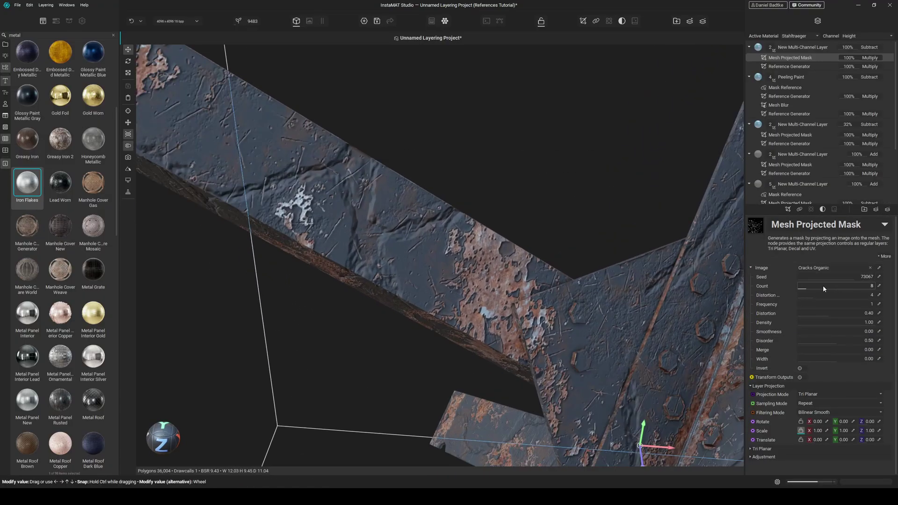
- Set the Cracks Organic Count to 500, accepting the extended range maximum
left_click_drag(823, 288, 841, 286)
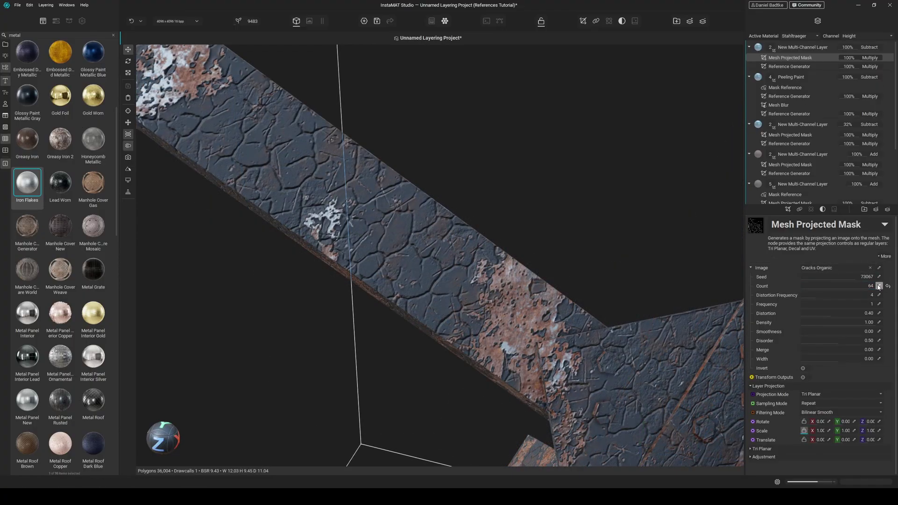
left_click(879, 285)
type("500")
key("Return")
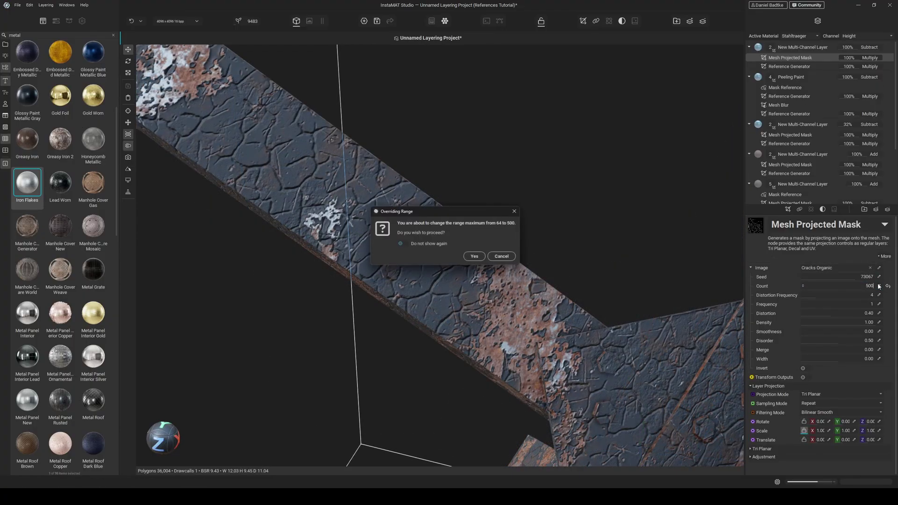
key("Return")
left_click_drag(457, 296, 476, 302, "alt")
scroll(476, 301, "up", 5)
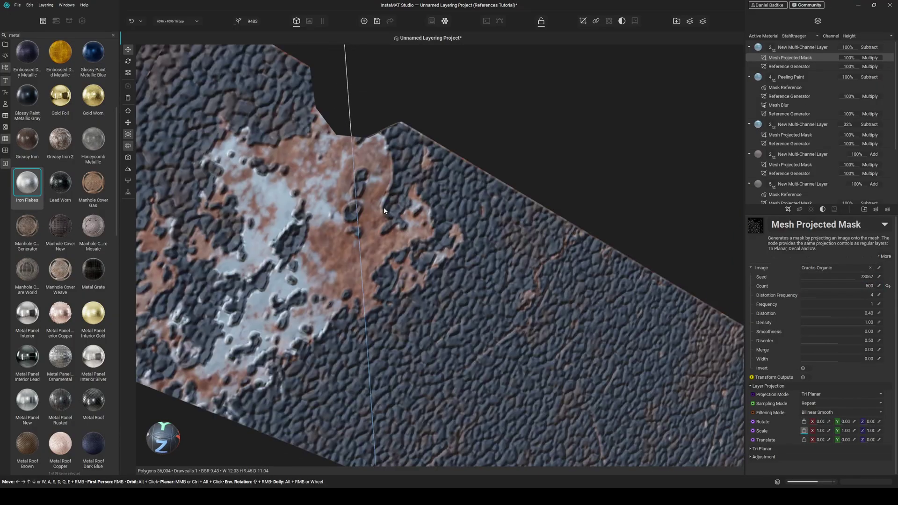
- Set the blend modes of the top layer's Mesh Projected Mask and Reference Generator to Subtract
left_click(870, 58)
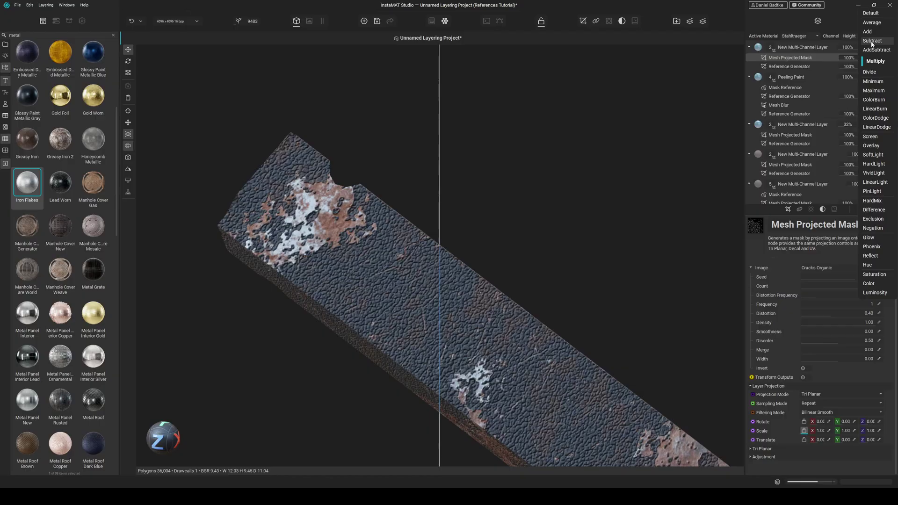
left_click(871, 41)
left_click(866, 68)
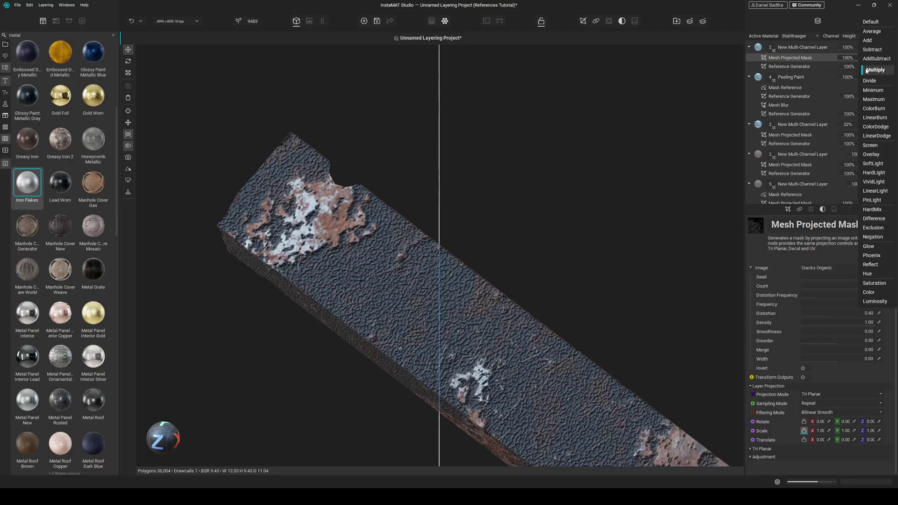
left_click(871, 49)
scroll(447, 202, "up", 4)
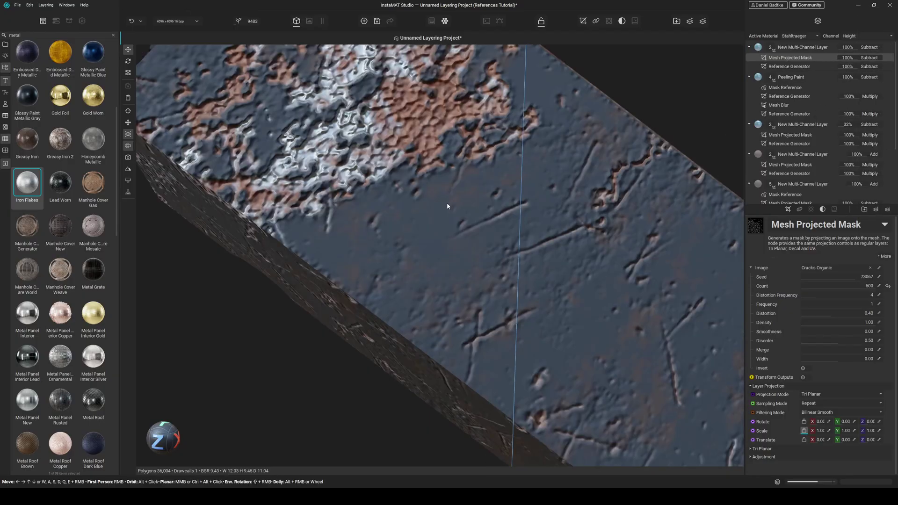
scroll(457, 218, "down", 2)
- Set the top layer's Mesh Projected Mask blend mode back to Multiply
left_click(871, 58)
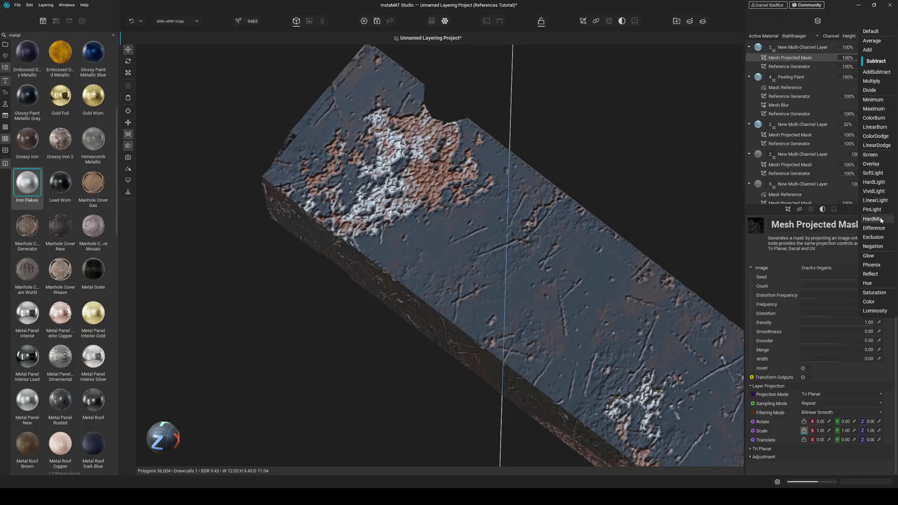
left_click(879, 82)
left_click_drag(634, 169, 537, 262, "alt")
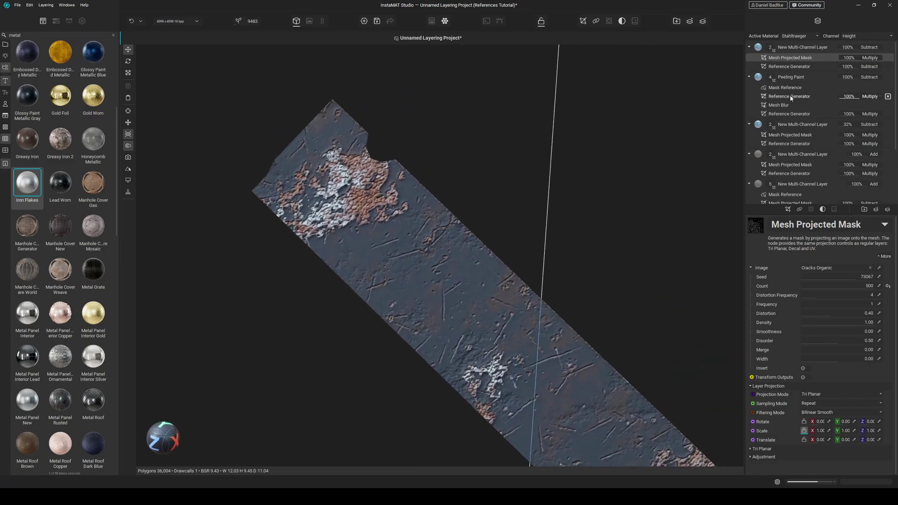
- Add a second Reference Generator above the cracks mask, sourced from the Mask Reference on New Multi-Channel Layer with its InternalMask output
left_click(798, 209)
left_click(828, 327)
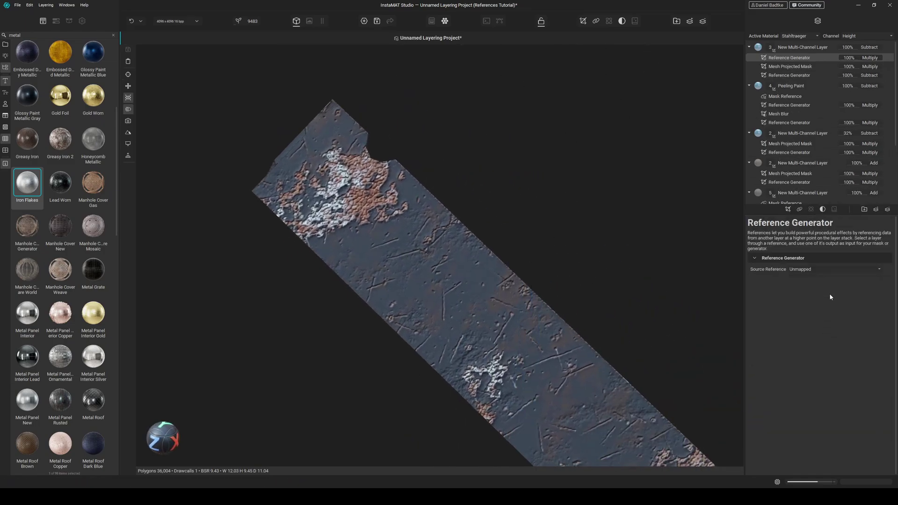
left_click(824, 269)
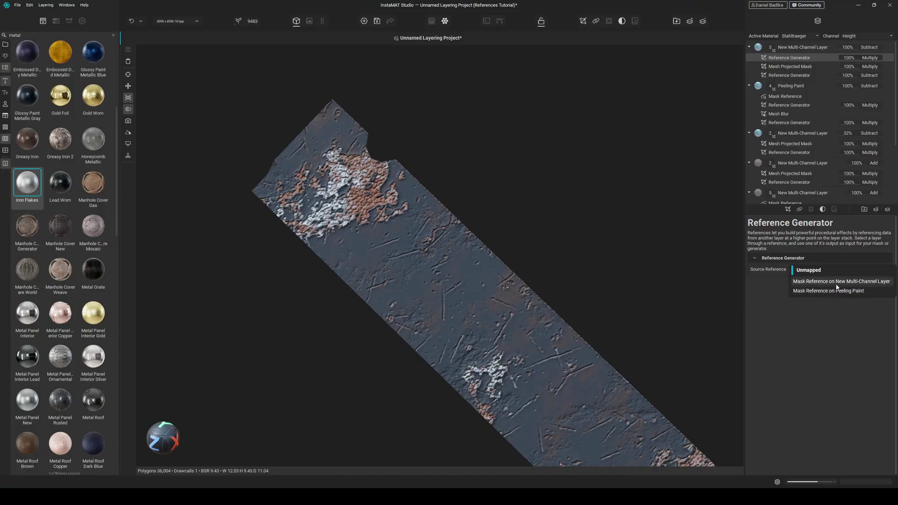
left_click(833, 283)
left_click(797, 280)
left_click(797, 286)
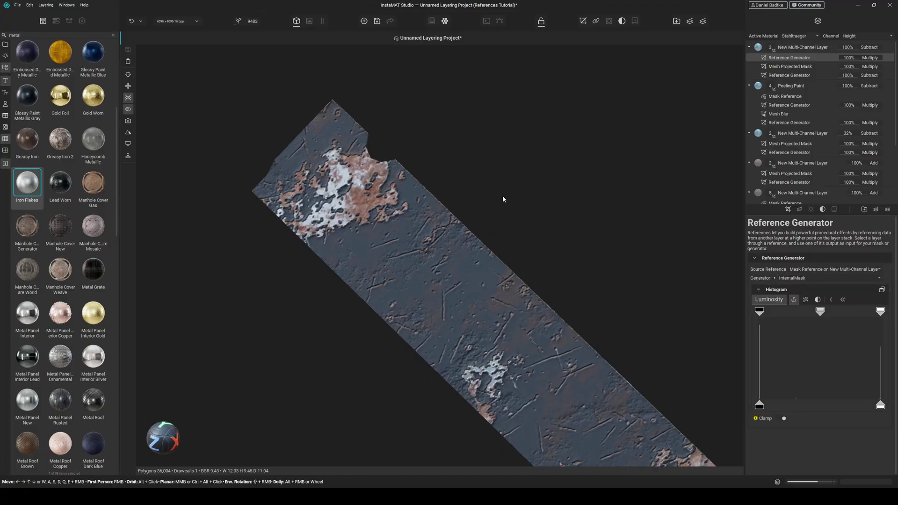
scroll(364, 186, "up", 2)
scroll(380, 201, "up", 1)
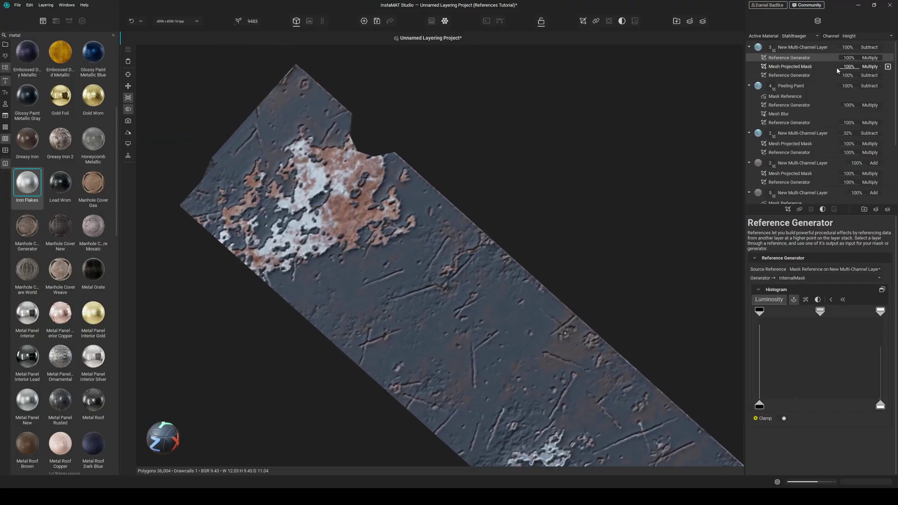
- Try Subtract as the uppermost Reference Generator's blend mode and restore Multiply
left_click(871, 58)
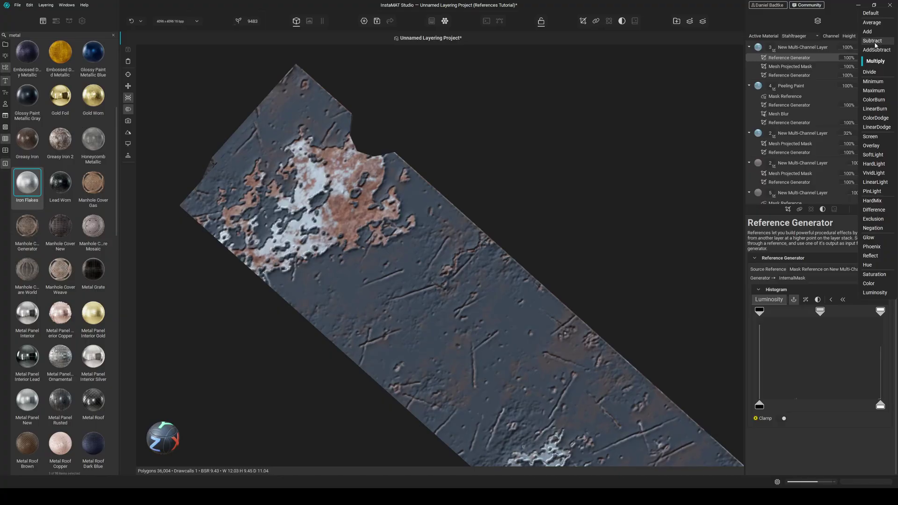
left_click(873, 42)
left_click(873, 62)
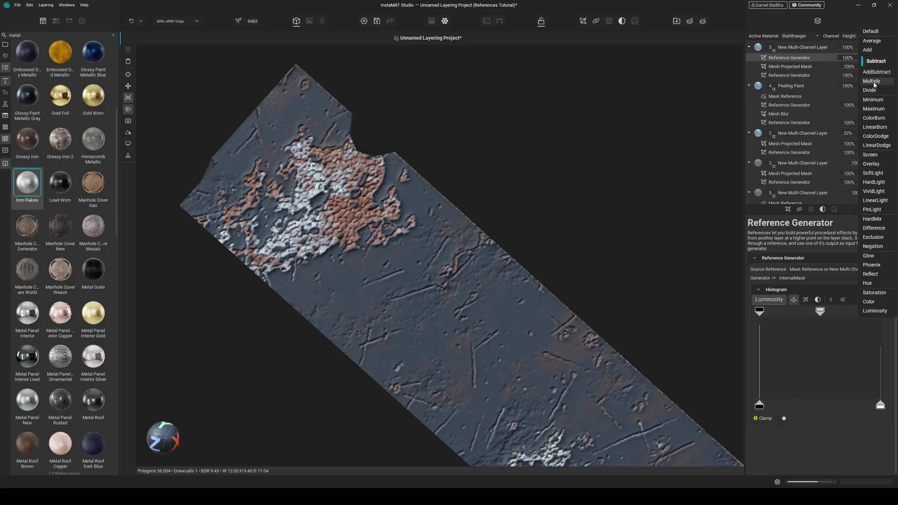
left_click(871, 81)
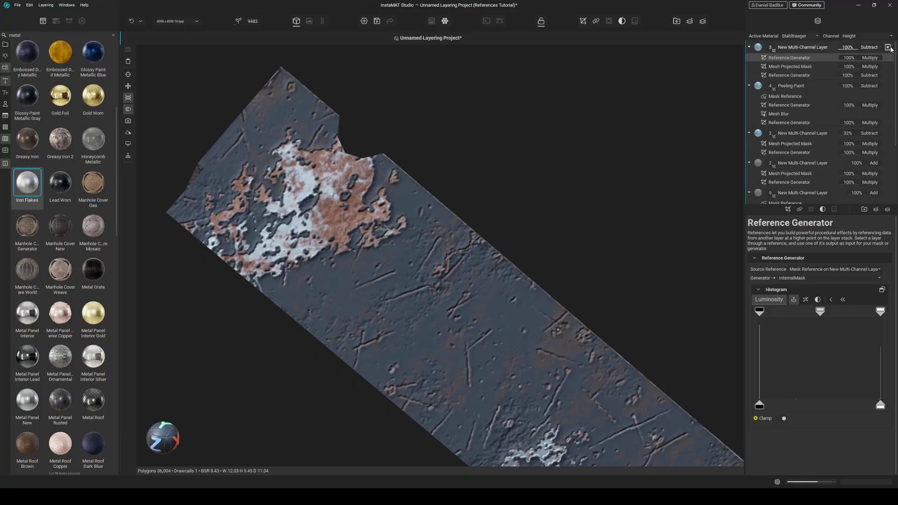
scroll(408, 248, "down", 5)
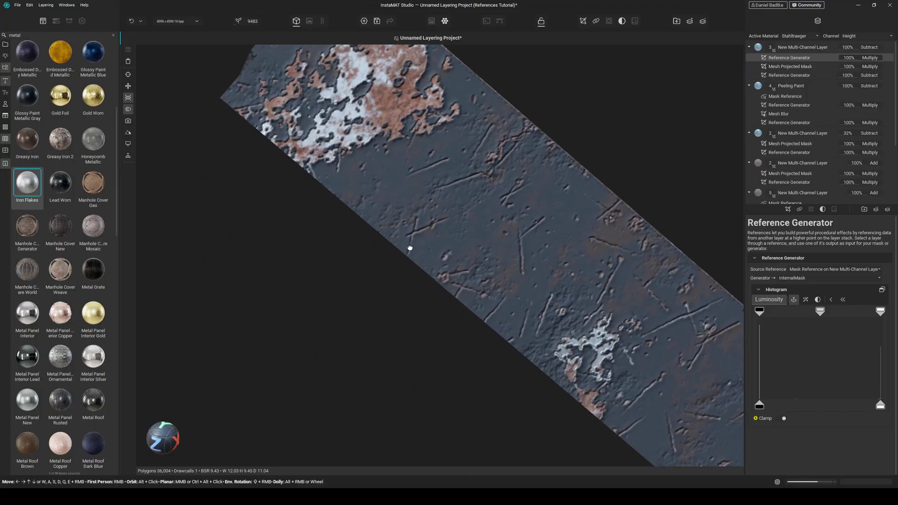
- Add a Mesh Projected Mask to the upper Add-blended New Multi-Channel Layer and use the Fractal Sum noise as its image
left_click_drag(466, 235, 427, 232, "alt")
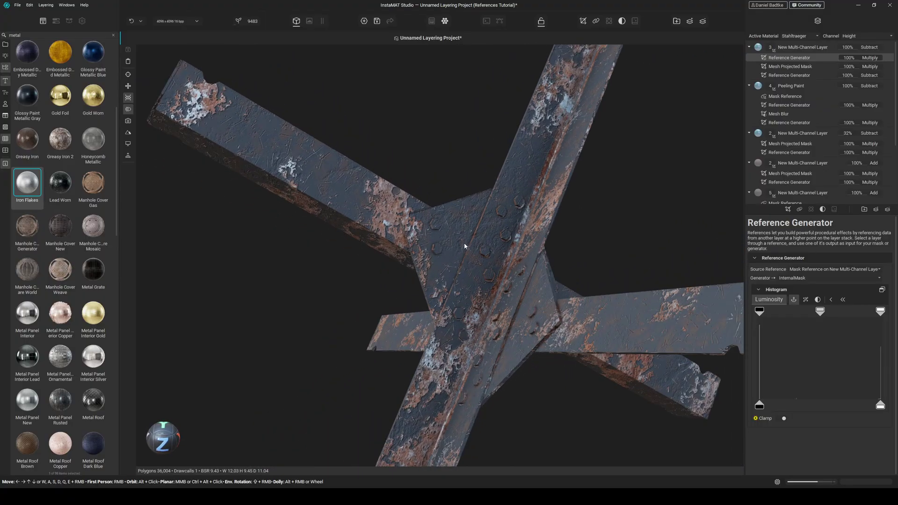
scroll(467, 245, "up", 1)
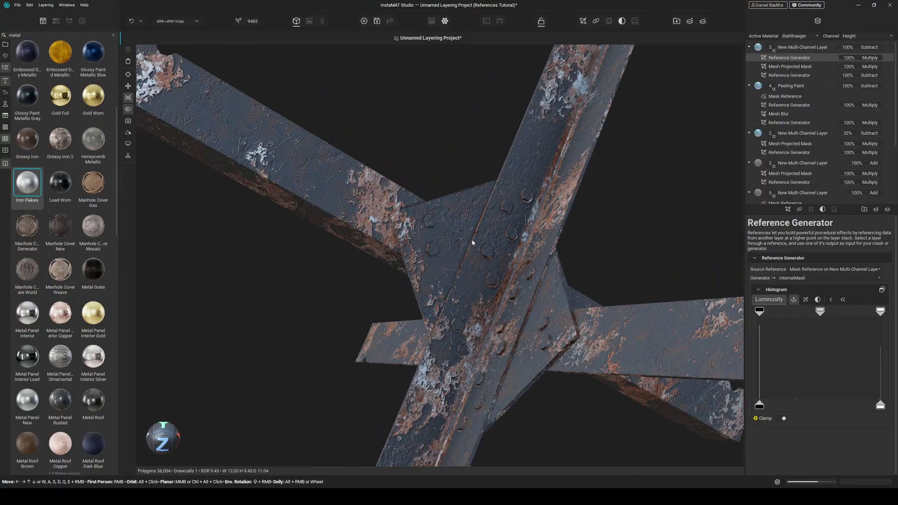
left_click(803, 163)
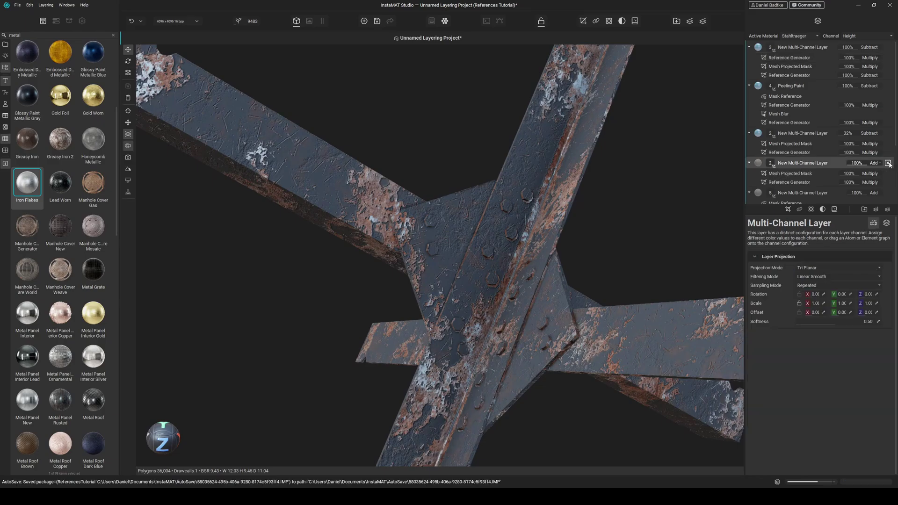
left_click(789, 210)
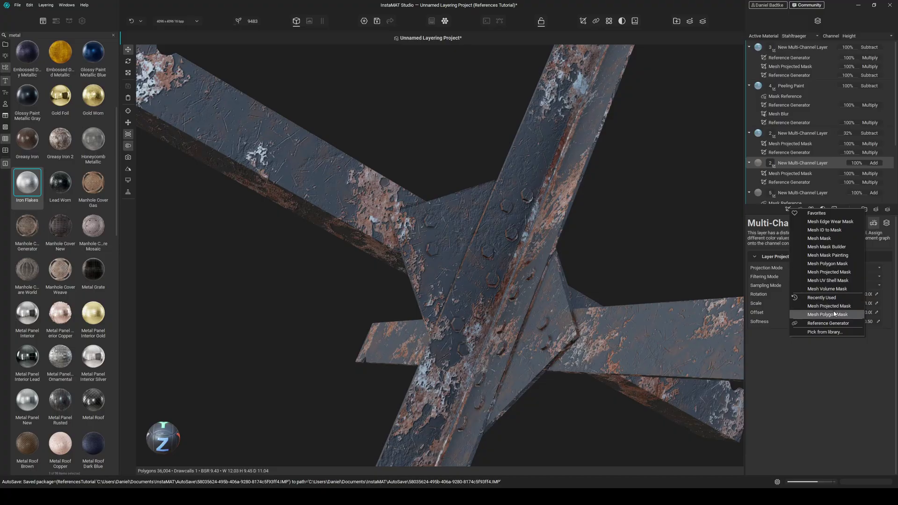
left_click(834, 306)
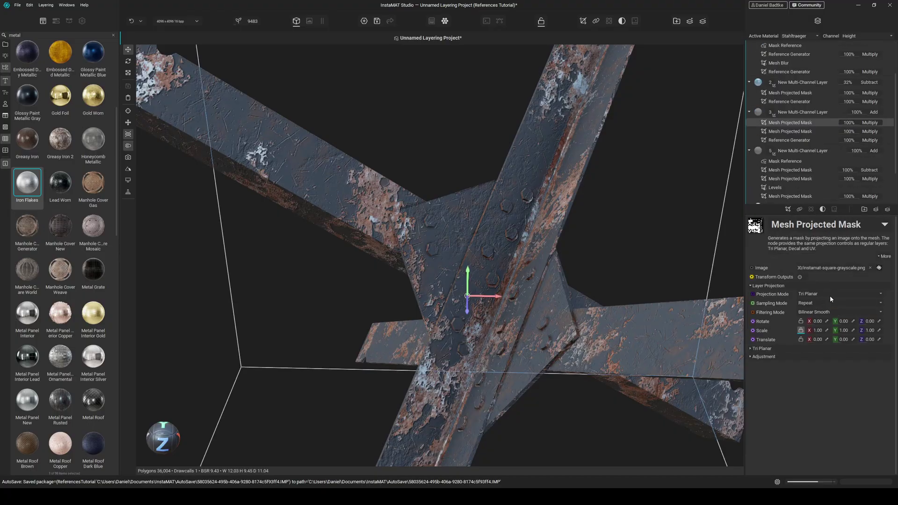
left_click(772, 292)
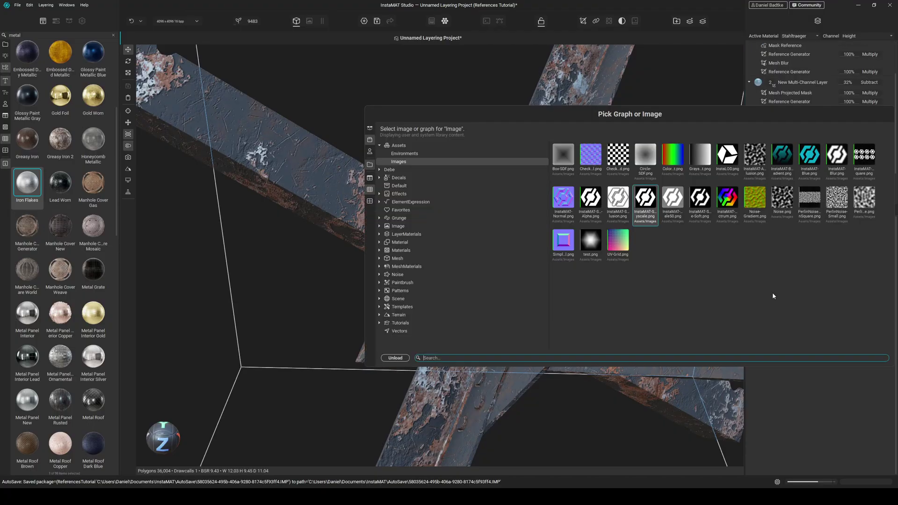
type("fractal")
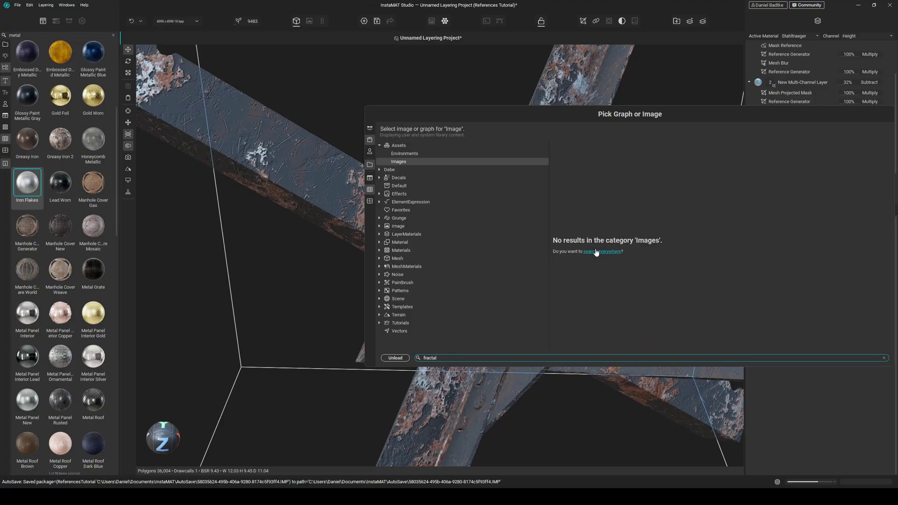
left_click(596, 252)
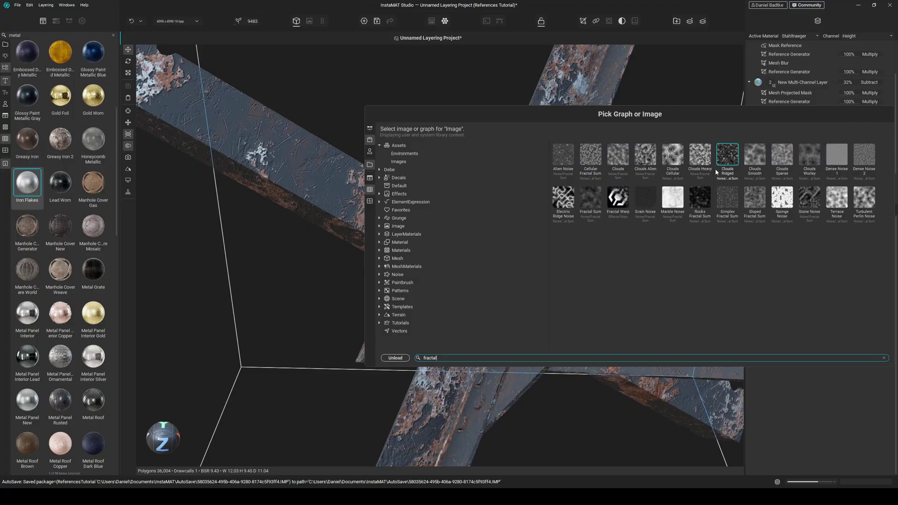
left_click(593, 210)
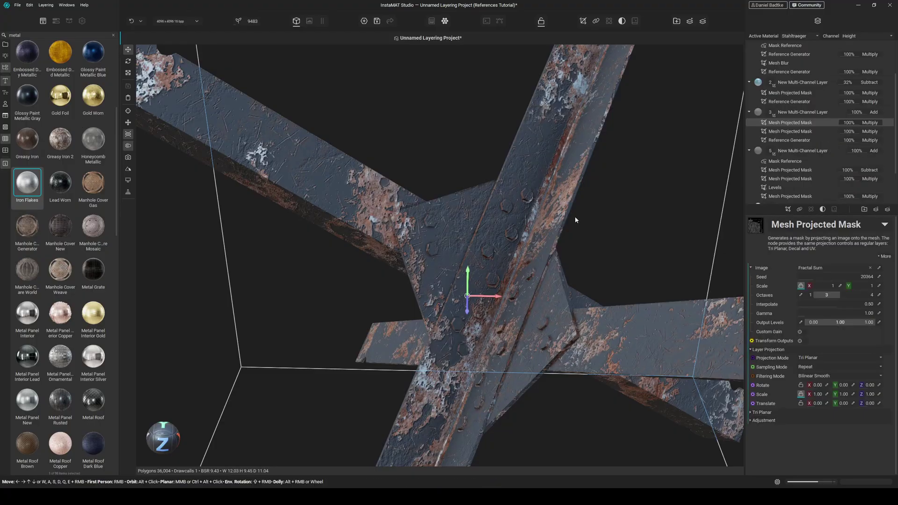
- Set the Fractal Sum mask's Interpolate to 0.89 and Gamma to 3.45, and enable Custom Gain with a Frequency Gain of 0.97
scroll(461, 246, "up", 3)
middle_click_drag(337, 150, 431, 234)
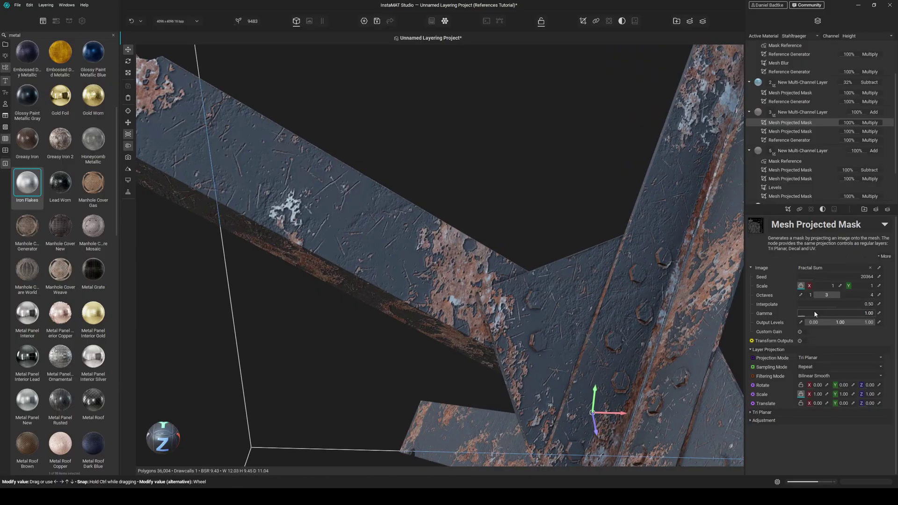
left_click_drag(814, 313, 866, 307)
left_click(799, 332)
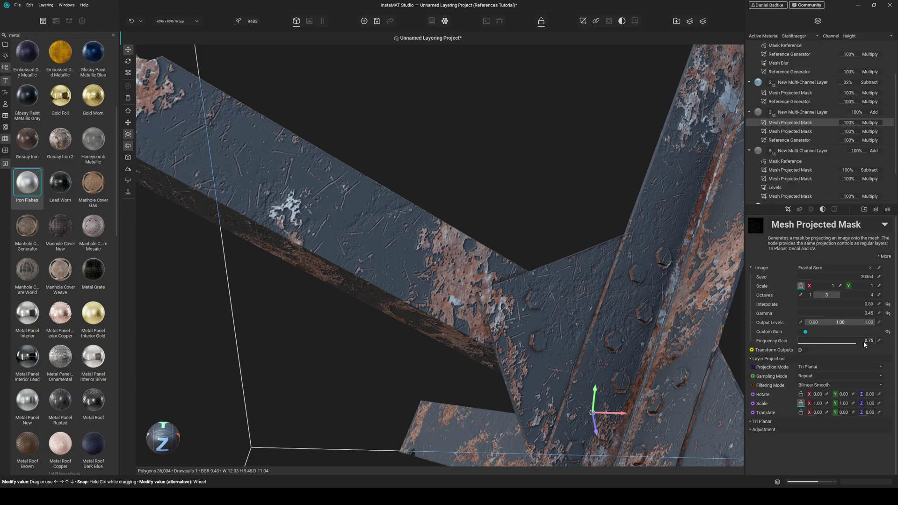
left_click_drag(864, 344, 873, 342)
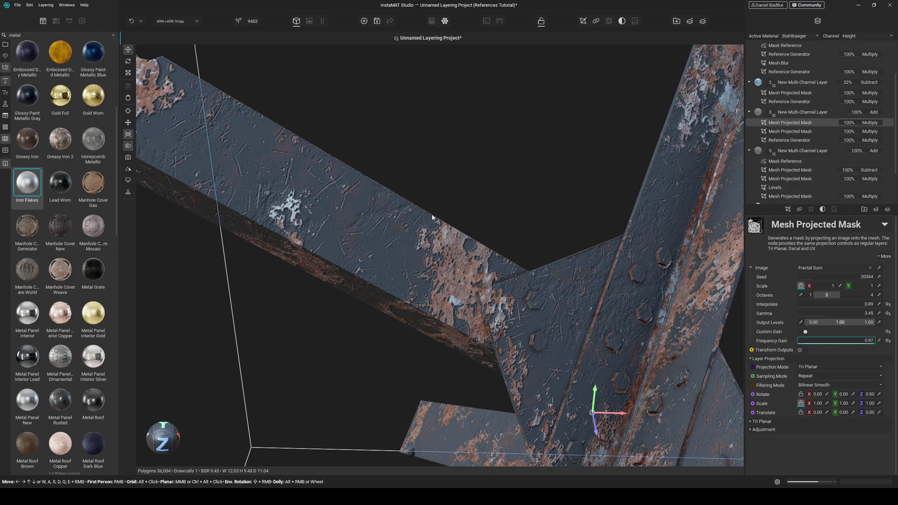
- Set the Spots 7 image of the mask below to scale 6, base variance 21.08 % and balance 0.26
left_click(794, 132)
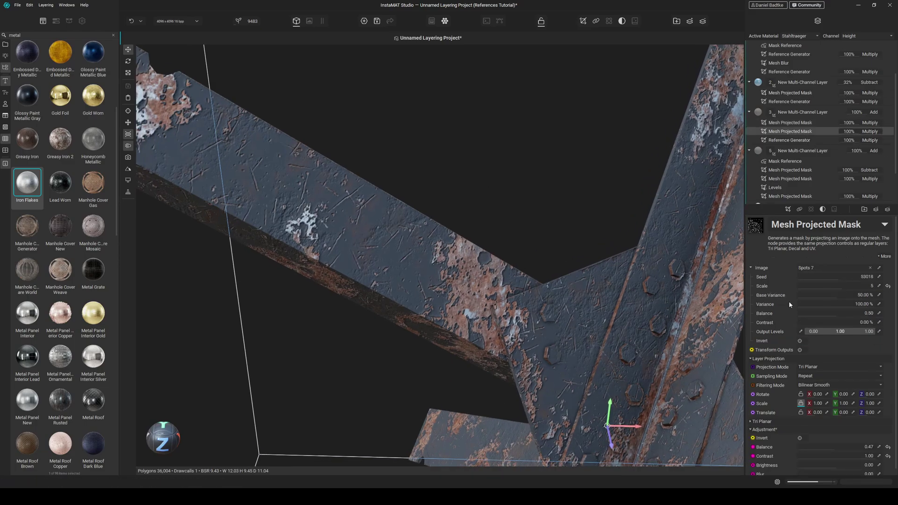
left_click_drag(845, 285, 810, 316)
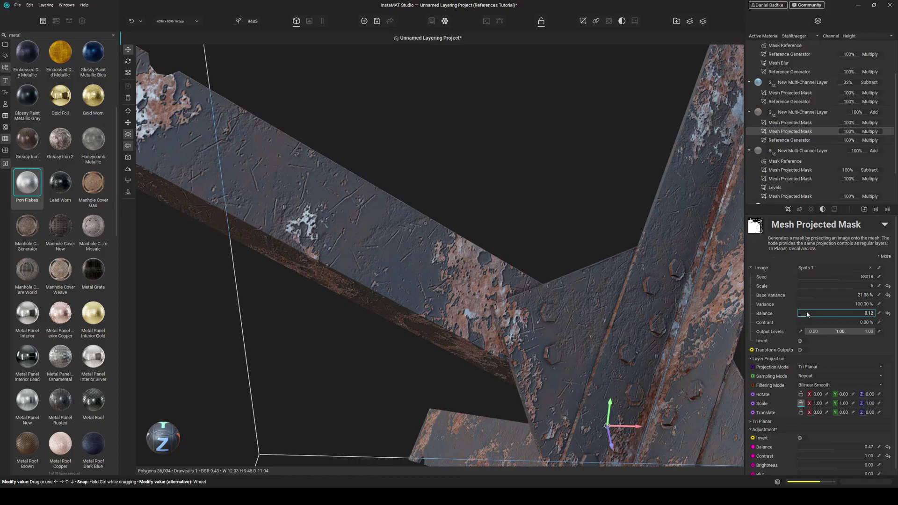
- Examine the surface of the crossed beams from several sides, up close and as a whole
scroll(539, 309, "down", 2)
left_click_drag(547, 329, 411, 231, "alt")
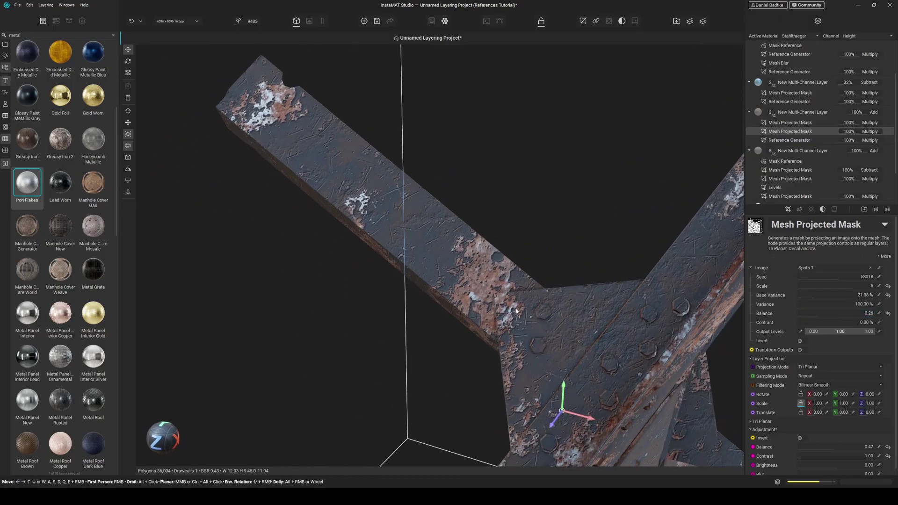
middle_click_drag(412, 231, 427, 251)
scroll(428, 251, "up", 2)
left_click_drag(443, 266, 627, 360, "alt")
scroll(533, 317, "down", 3)
middle_click_drag(627, 360, 545, 290)
scroll(639, 300, "down", 1)
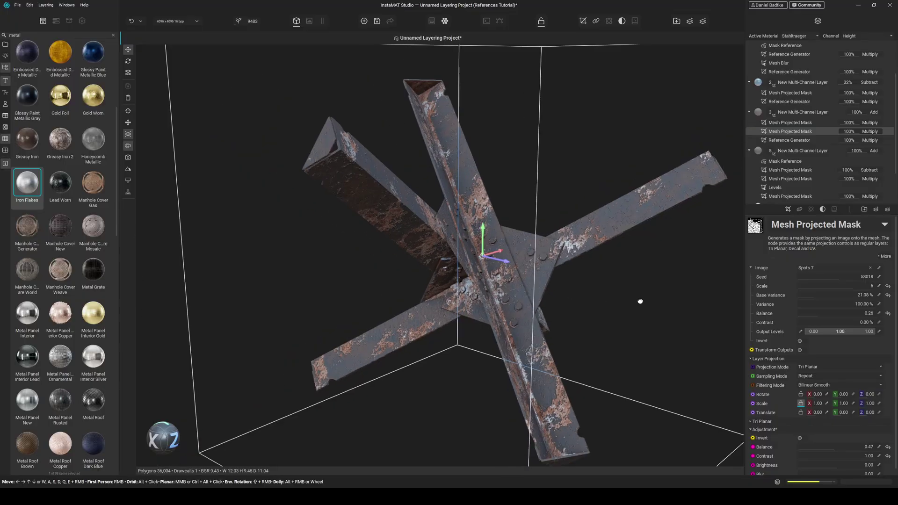
middle_click_drag(640, 301, 599, 296)
scroll(827, 167, "down", 3)
- Set the adjustment Balance to 0.50 on the Spots 2 Mesh Projected Mask of the lower Add-blended New Multi-Channel Layer
left_click(795, 189)
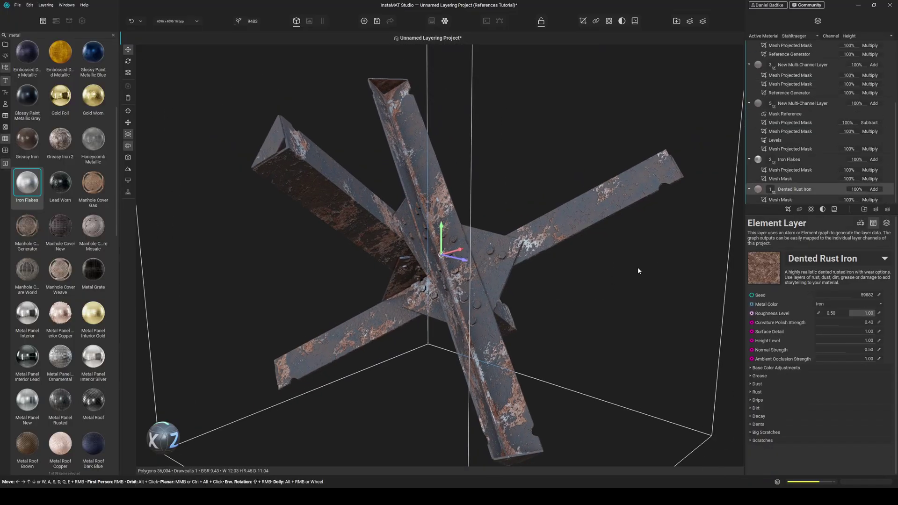
left_click_drag(638, 268, 533, 281, "alt")
left_click(790, 148)
mouse_move(595, 290)
left_mouse_down("alt")
mouse_move(573, 291)
mouse_move(593, 298)
left_mouse_up("alt")
scroll(570, 296, "up", 4)
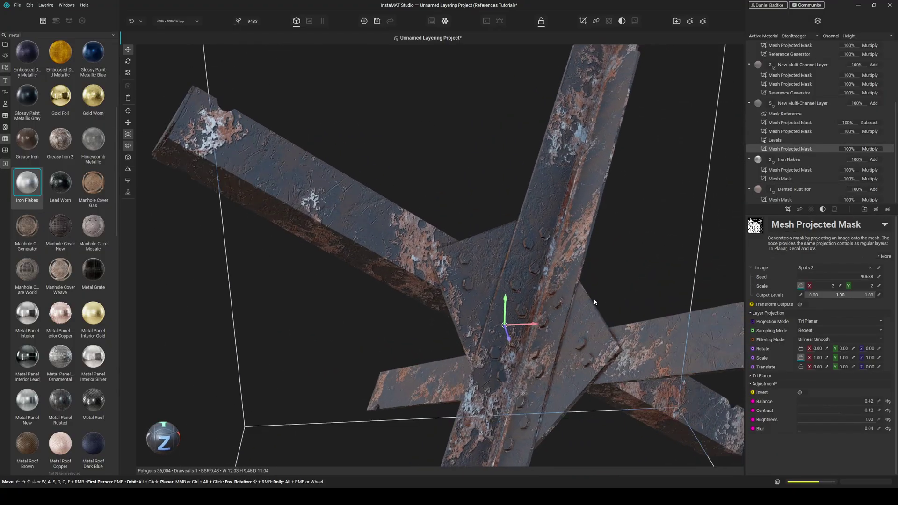
left_click(788, 132)
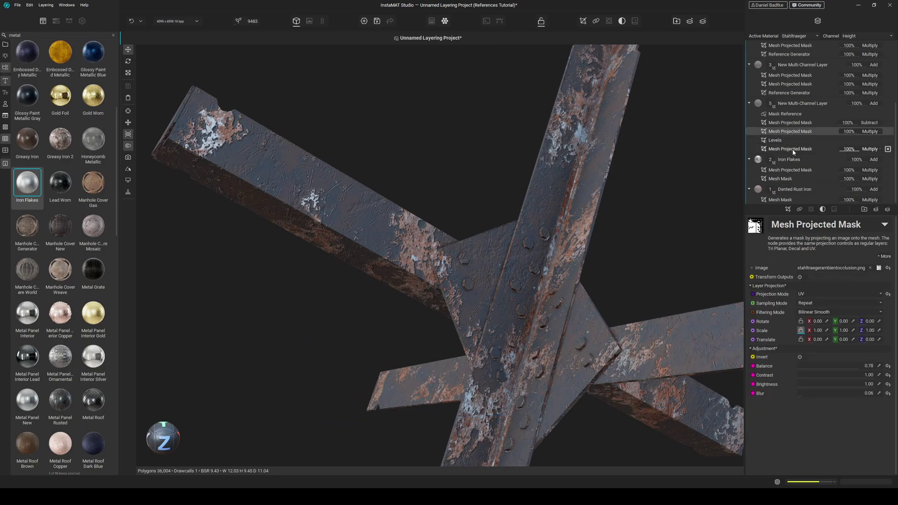
left_click(793, 150)
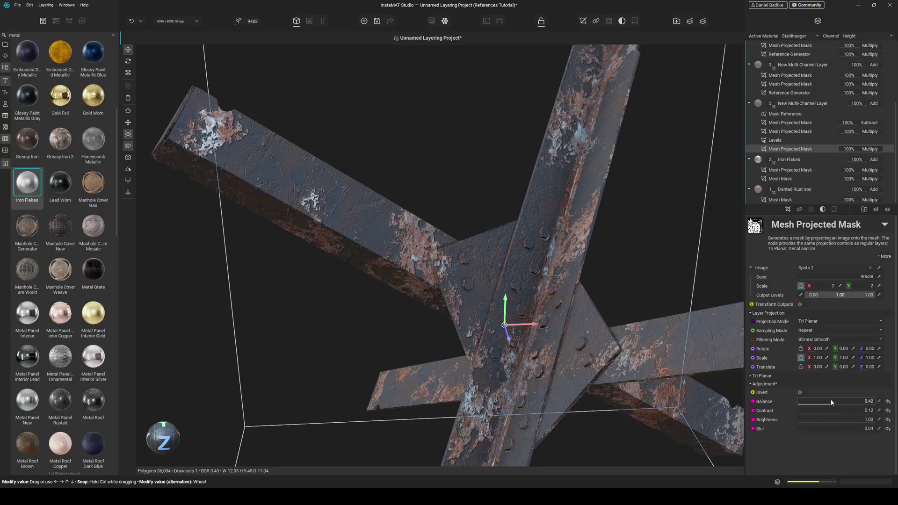
mouse_move(831, 402)
left_mouse_down()
mouse_move(845, 407)
mouse_move(835, 402)
left_mouse_up()
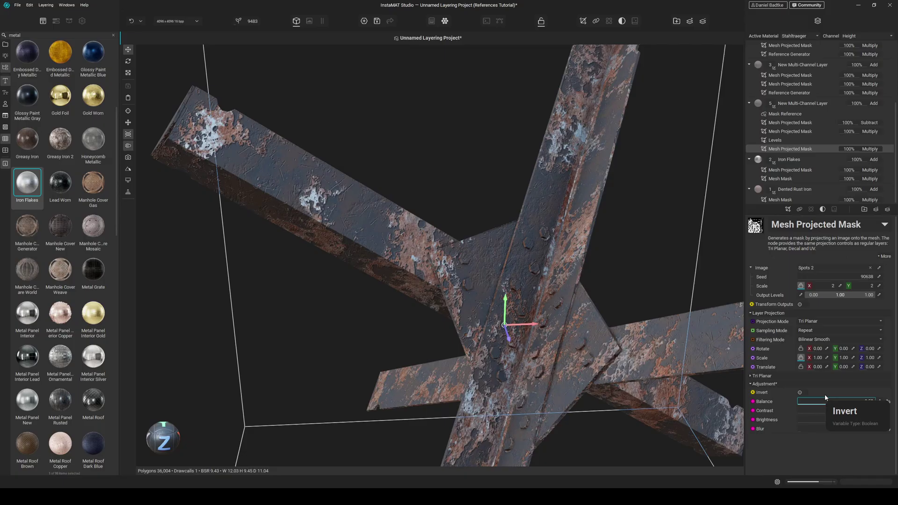
- Collapse every layer in the stack and combine all of them, down to Dented Rust Iron, into one layer group
scroll(818, 67, "up", 3)
left_click(748, 47)
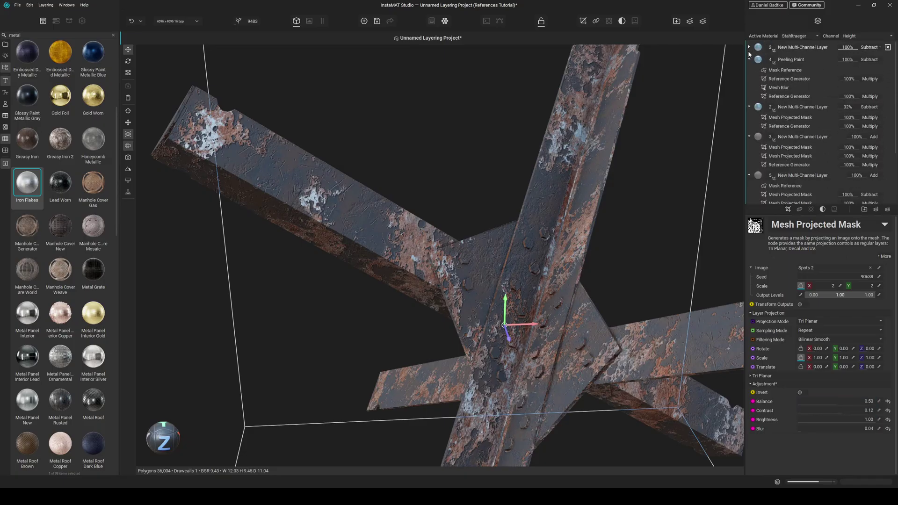
left_click(749, 59)
left_click(748, 72)
left_click(749, 84)
left_click(748, 95)
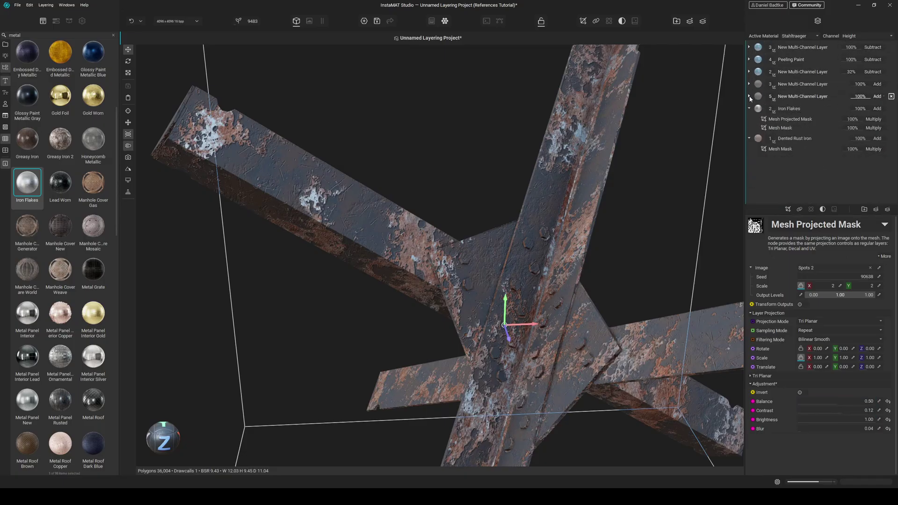
left_click(749, 109)
left_click(759, 122)
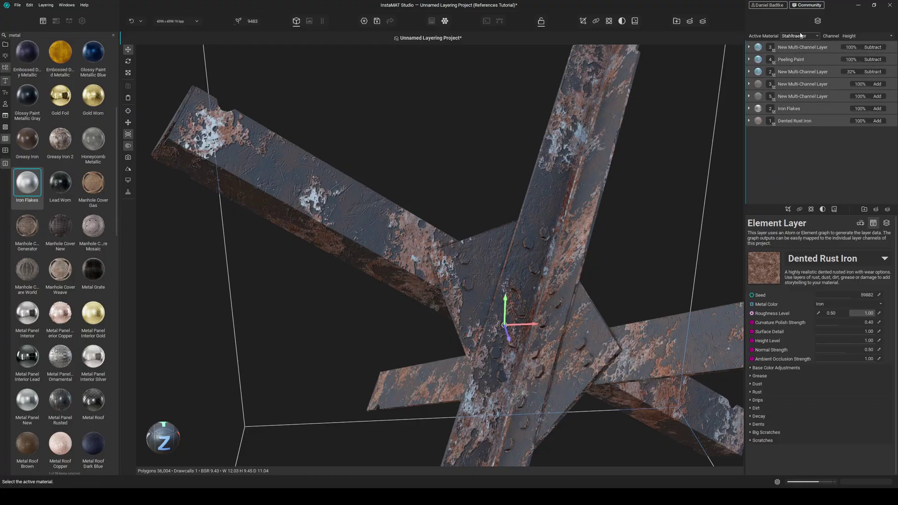
right_click(794, 48)
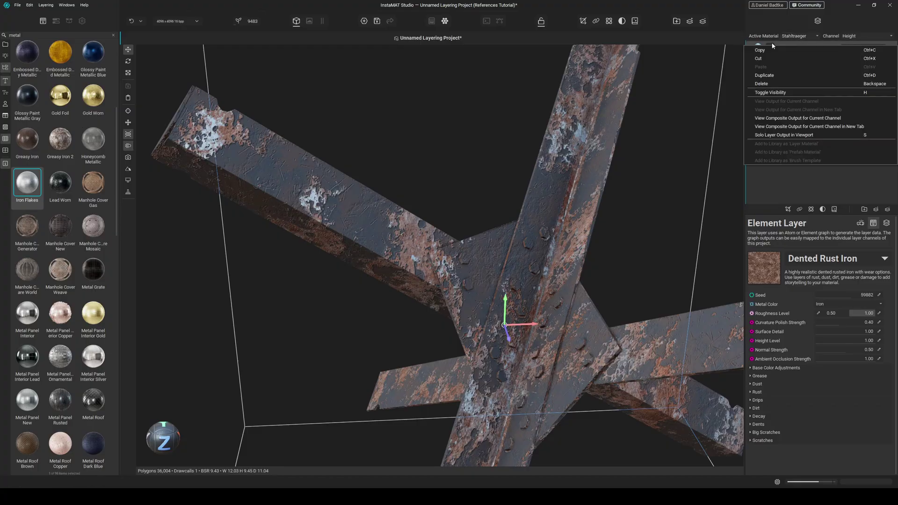
left_click(864, 209)
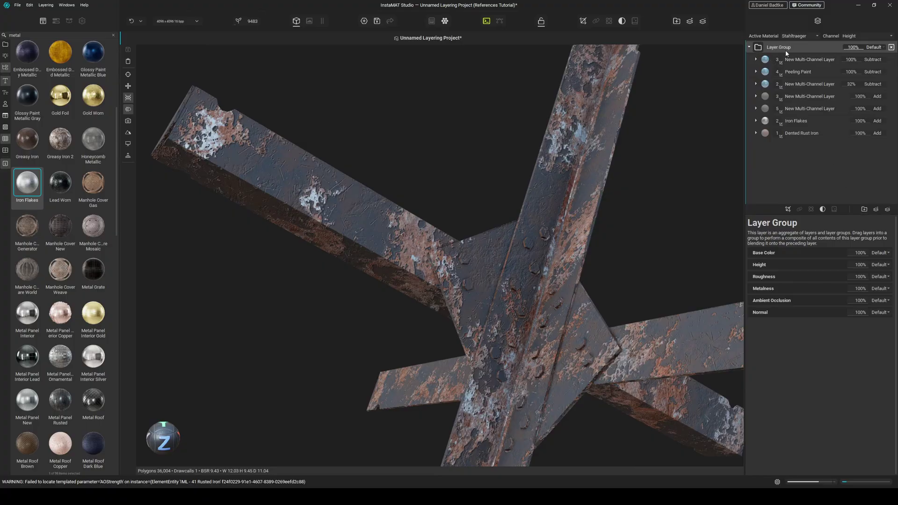
- Rename the layer group as Peeling Paint and look at the option for adding it to the library as a prefab material
double_click(771, 48)
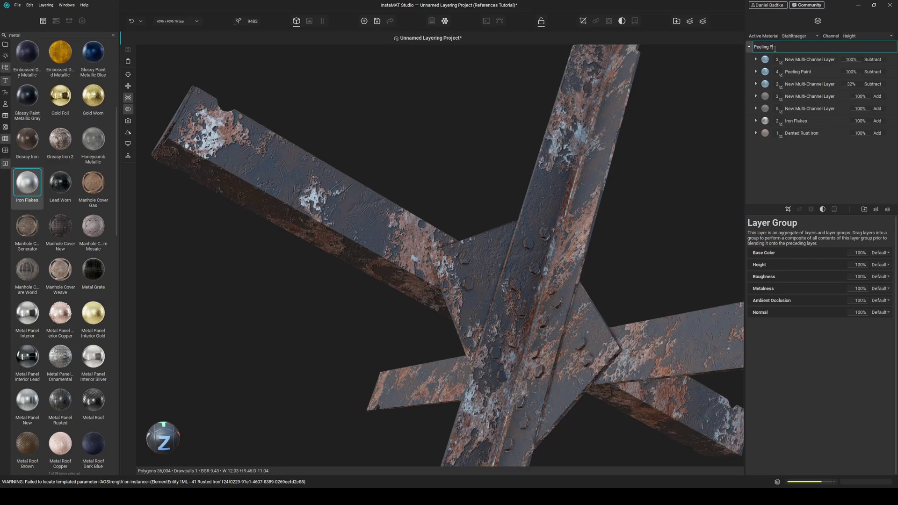
key("Return")
right_click(771, 50)
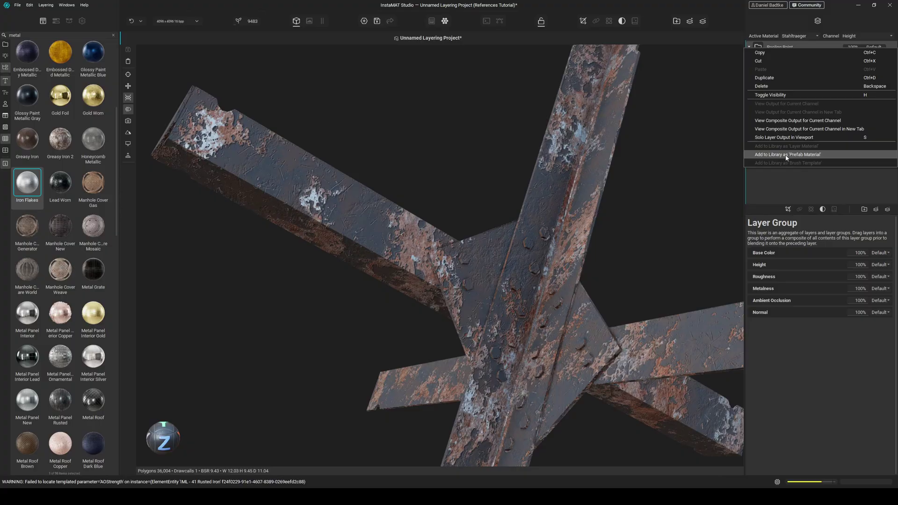
left_click(632, 224)
- Expand the lower Add-blended New Multi-Channel Layer and switch its visibility off and on to check its effect on the beams
left_click_drag(629, 237, 598, 229, "alt")
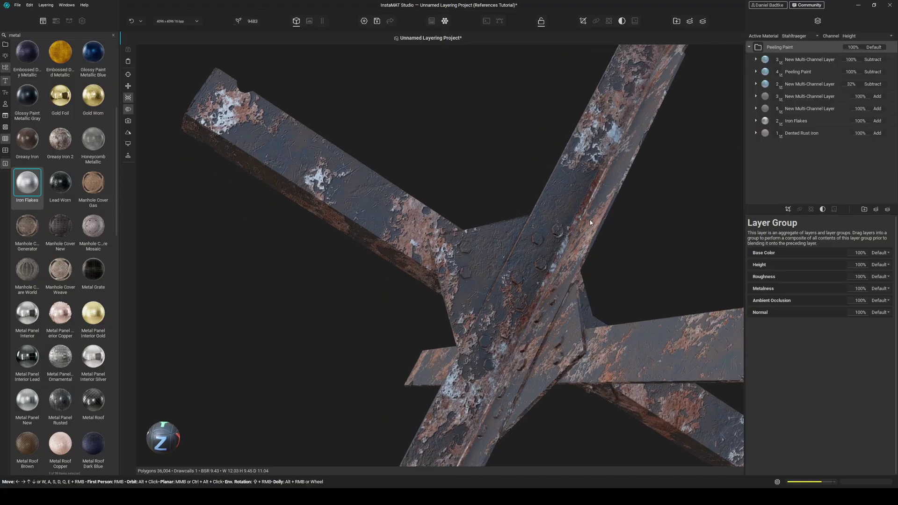
left_click_drag(588, 221, 558, 239, "alt")
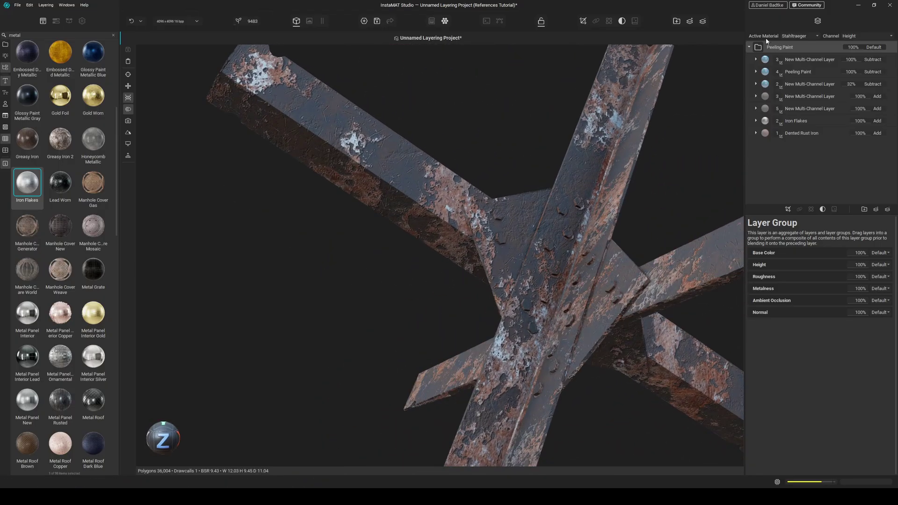
left_click(756, 108)
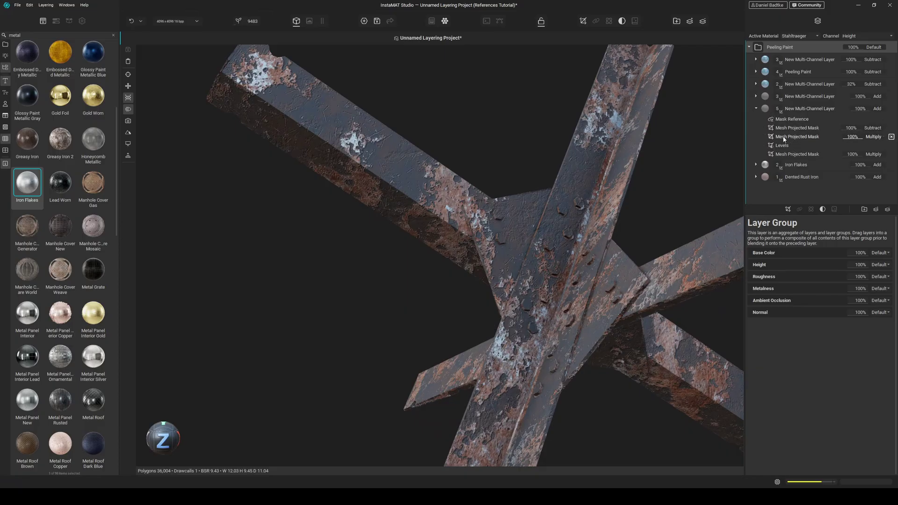
middle_click_drag(621, 196, 586, 206)
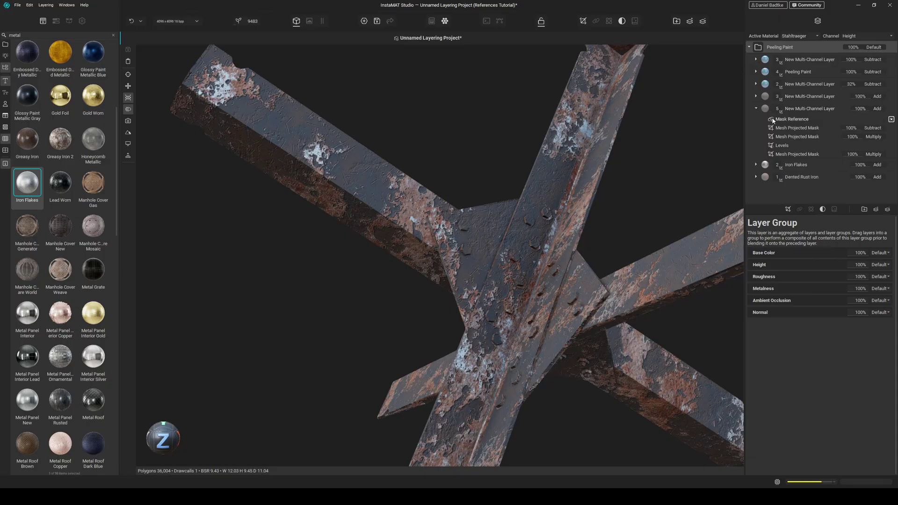
left_click(891, 109)
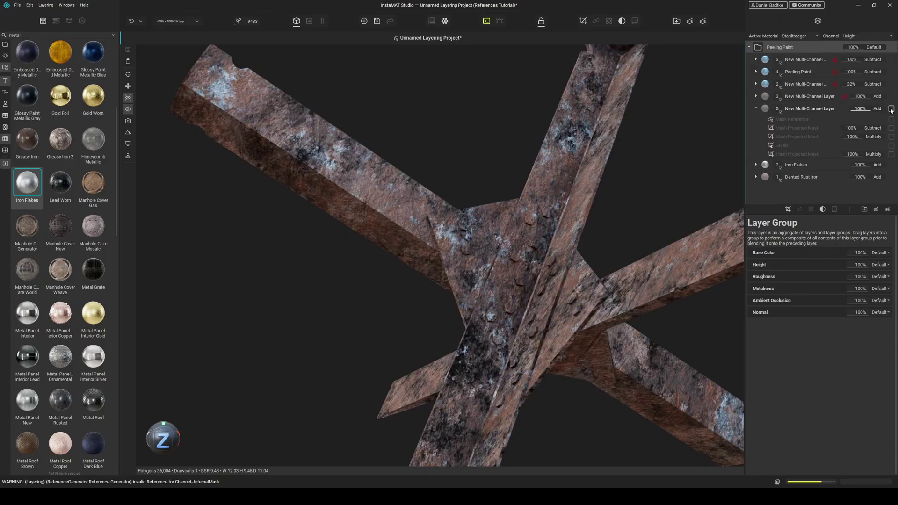
left_click(891, 108)
- Add a Mesh Mask Painting mask to the lower Add-blended New Multi-Channel Layer and move it directly below its Mask Reference
left_click(823, 108)
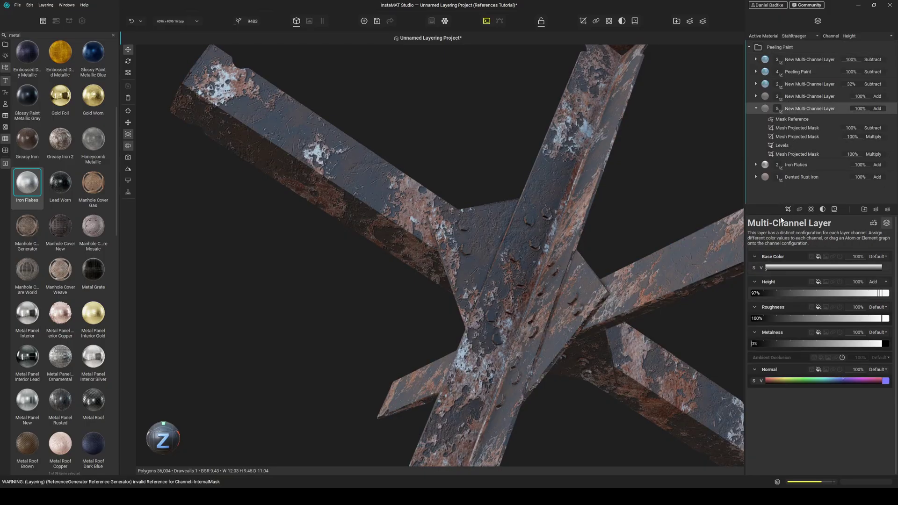
left_click(787, 209)
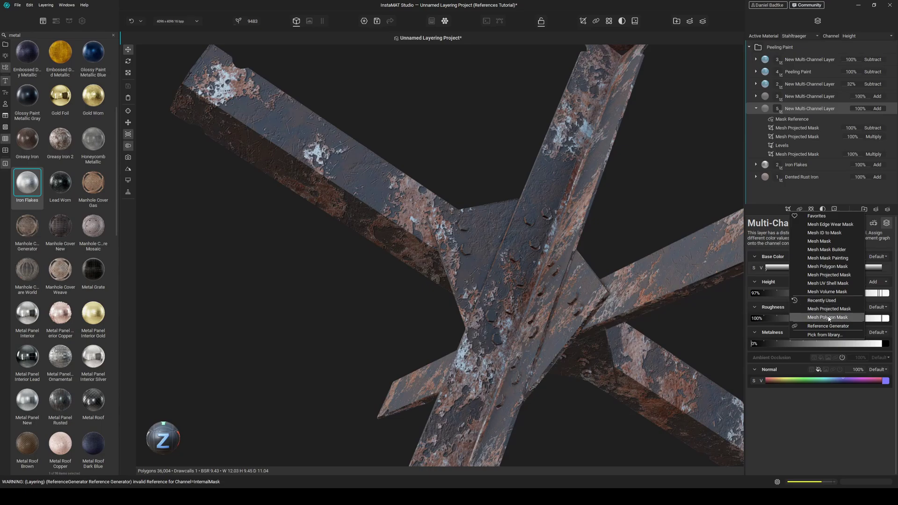
left_click(827, 257)
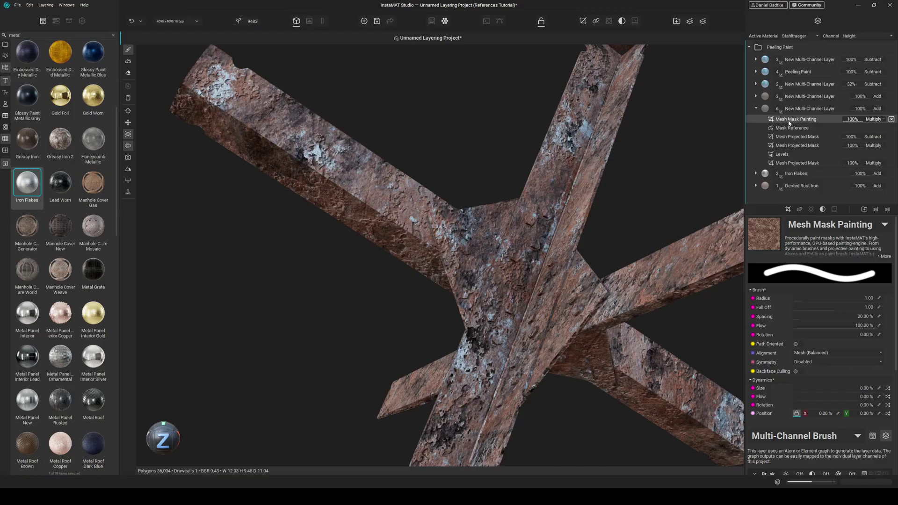
left_click_drag(788, 123, 787, 132)
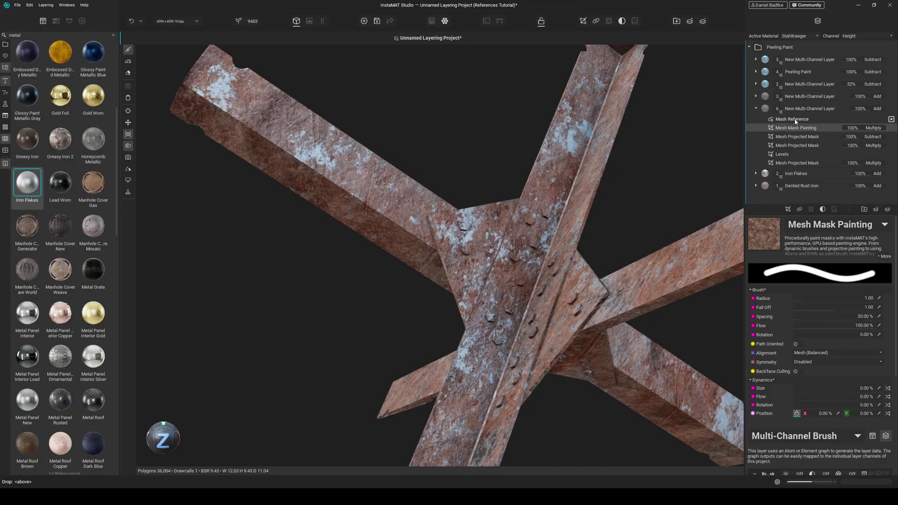
left_click_drag(535, 250, 540, 257, "alt")
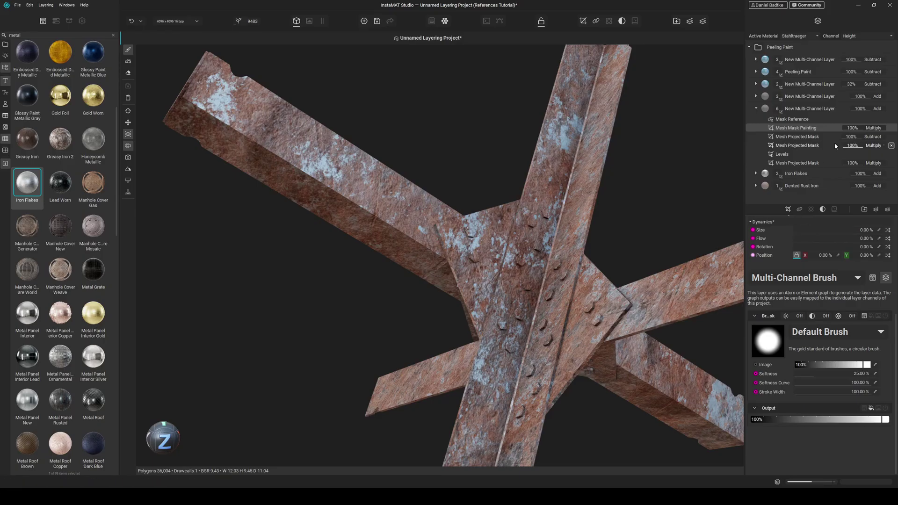
- Set the blend mode of the Mesh Mask Painting mask to Subtract
left_click(873, 128)
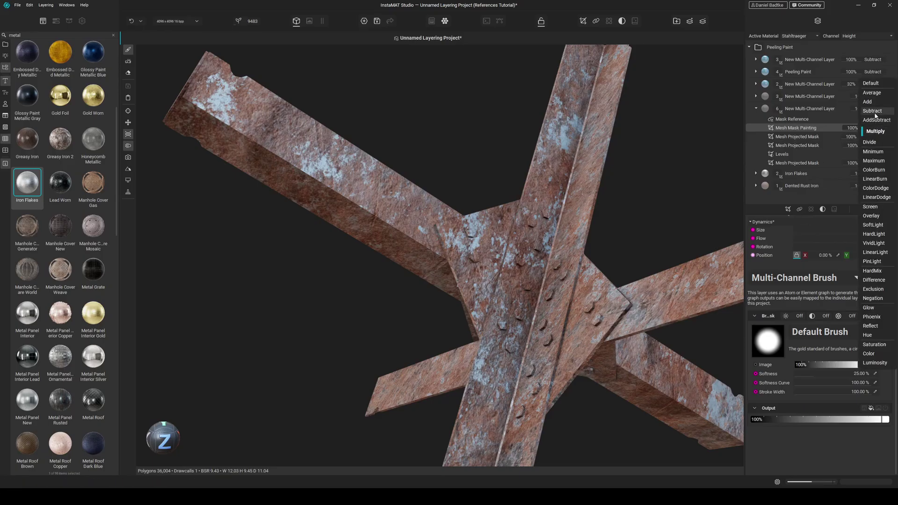
left_click(874, 112)
mouse_move(607, 257)
left_mouse_down("alt")
mouse_move(593, 259)
mouse_move(630, 228)
left_mouse_up("alt")
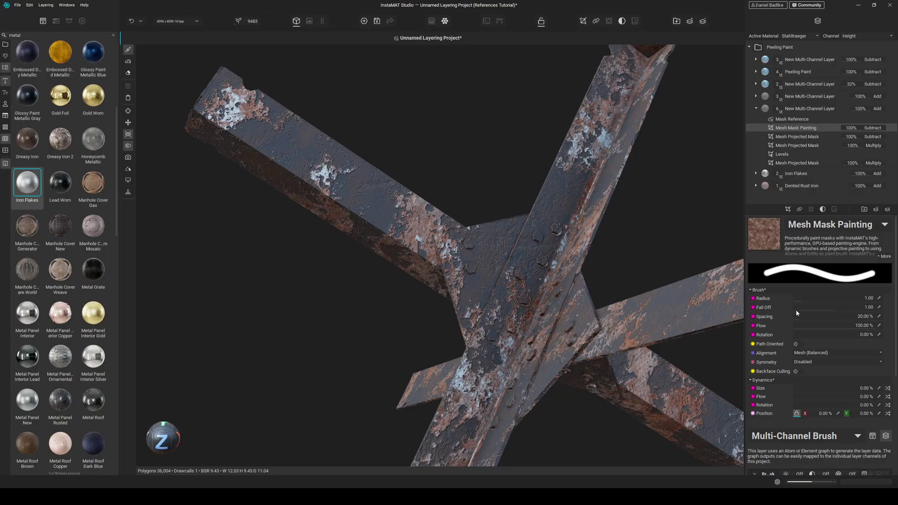
- Search the whole resource library for "box" and replace the Default Brush mask with the Rounded Box shape
scroll(836, 336, "down", 1)
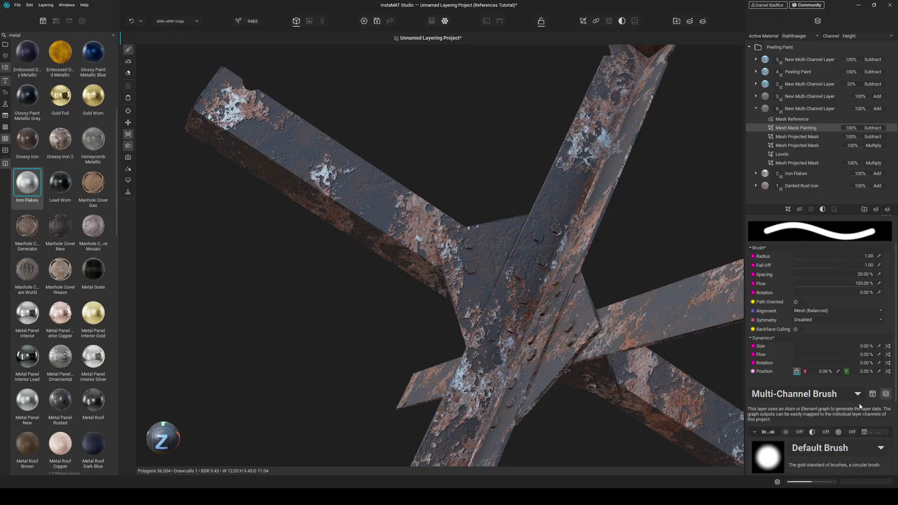
left_click(881, 449)
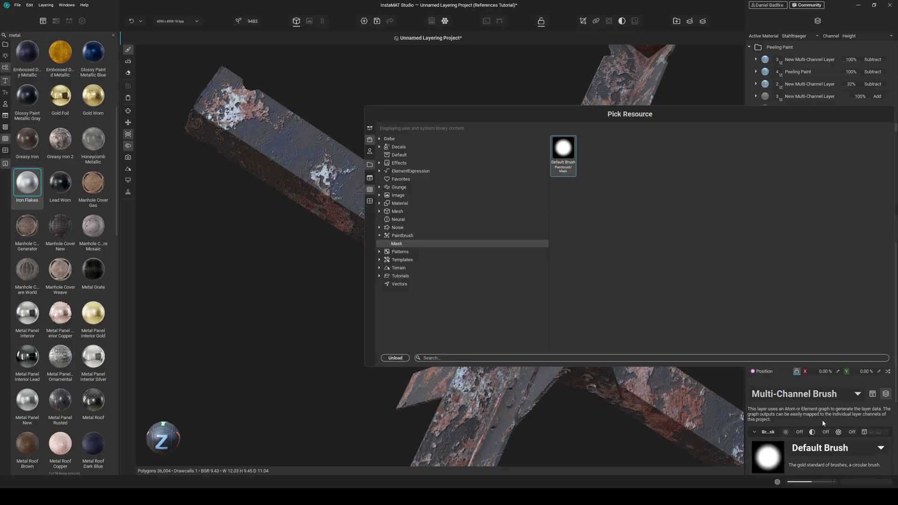
left_click(687, 358)
type("box")
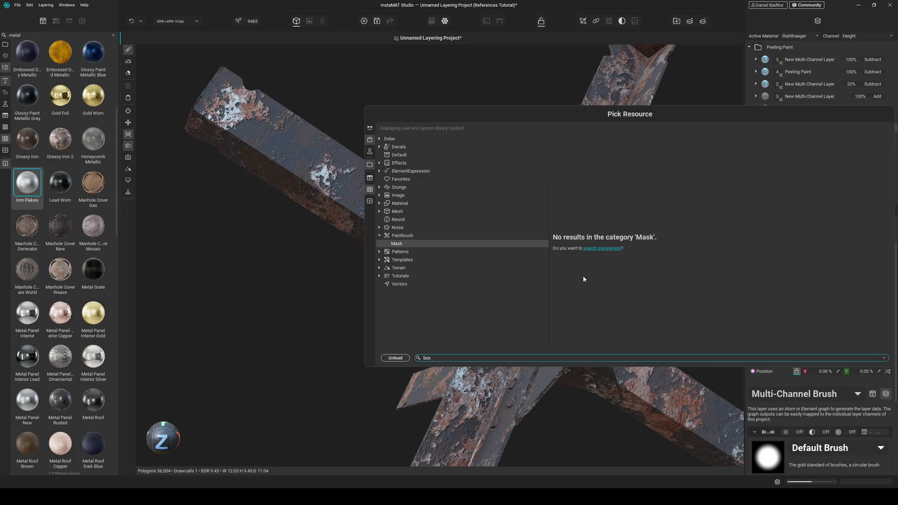
left_click(598, 249)
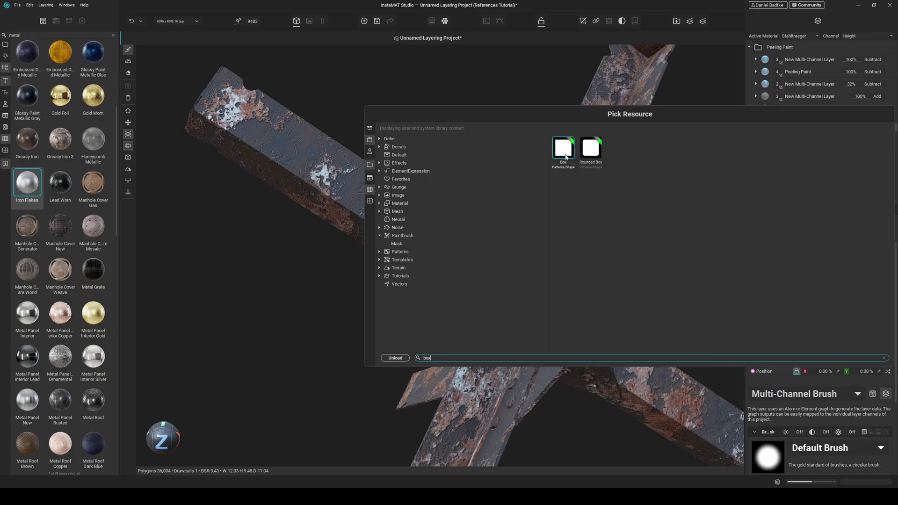
double_click(584, 154)
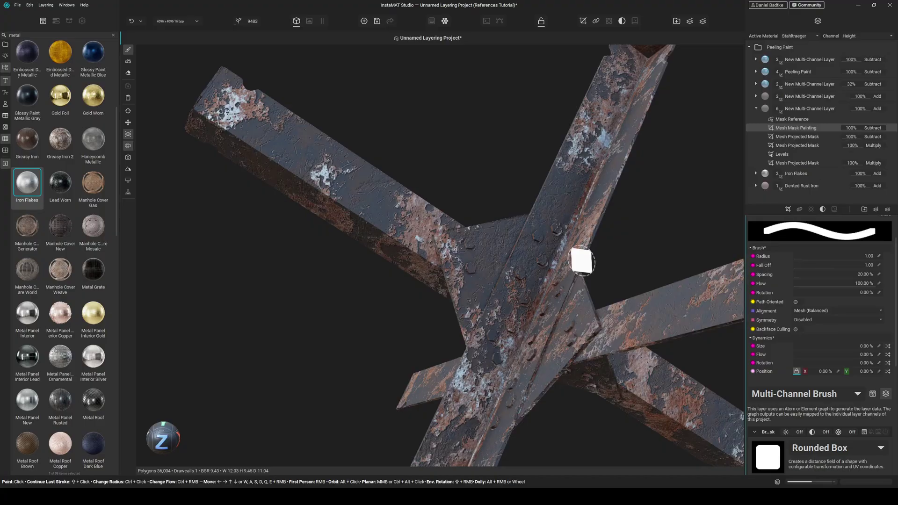
- Set the height of the Rounded Box brush shape to 0.38
scroll(561, 261, "up", 3)
scroll(565, 267, "up", 3)
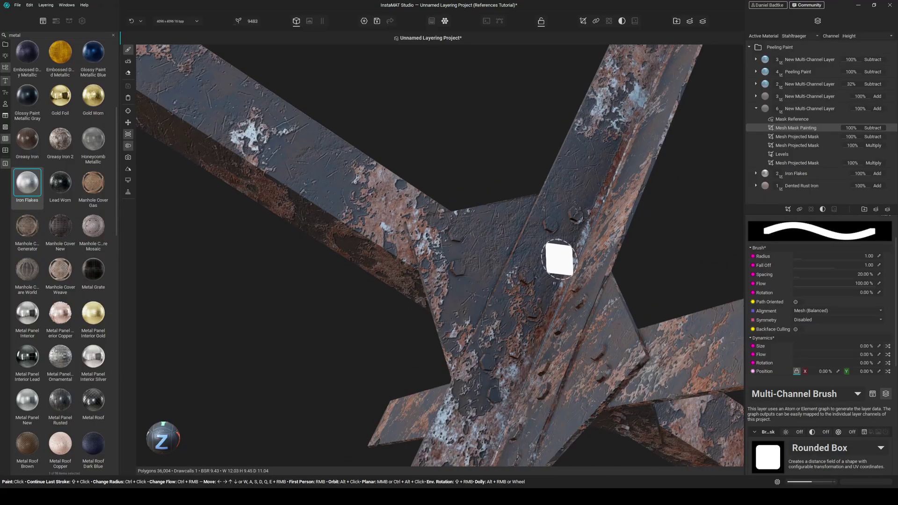
scroll(794, 307, "down", 5)
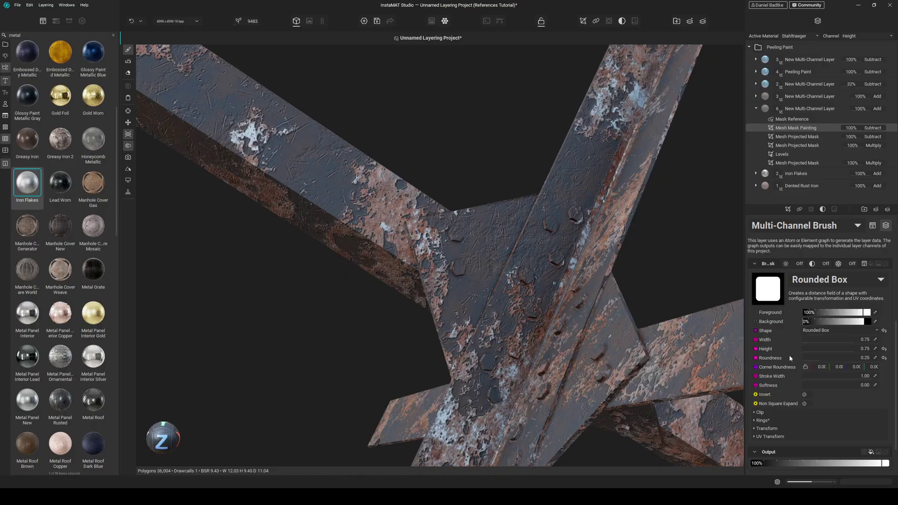
left_click_drag(839, 348, 829, 354)
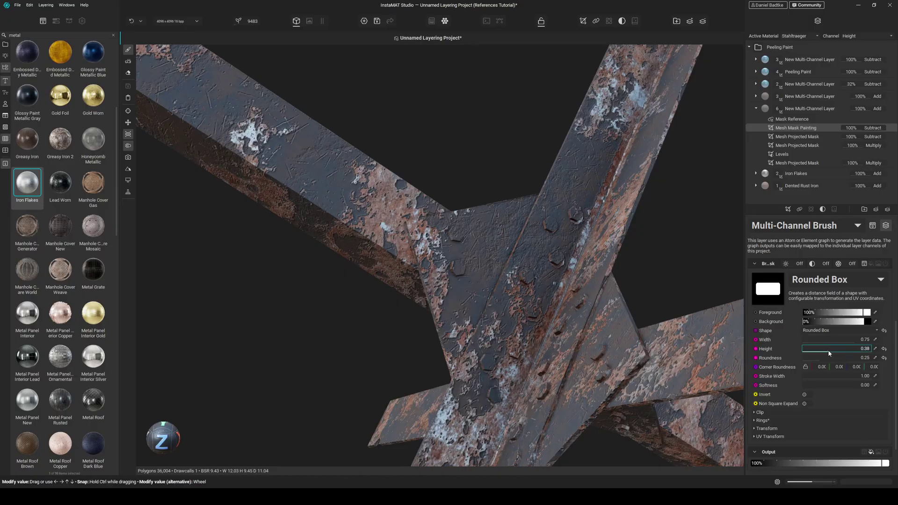
- Try painting overlapping rounded-box patches on the middle of the long beam that ends in a notch
middle_click_drag(506, 196, 555, 260)
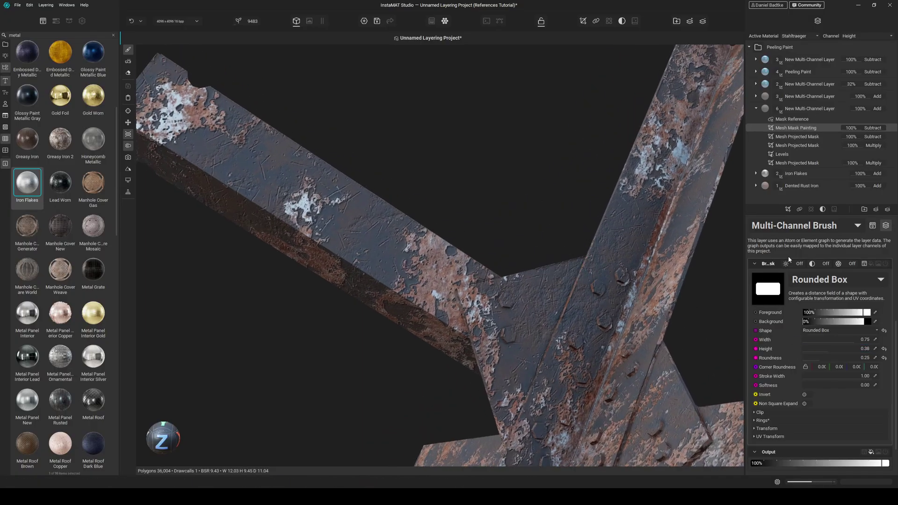
middle_click_drag(299, 182, 351, 214)
scroll(341, 218, "up", 2)
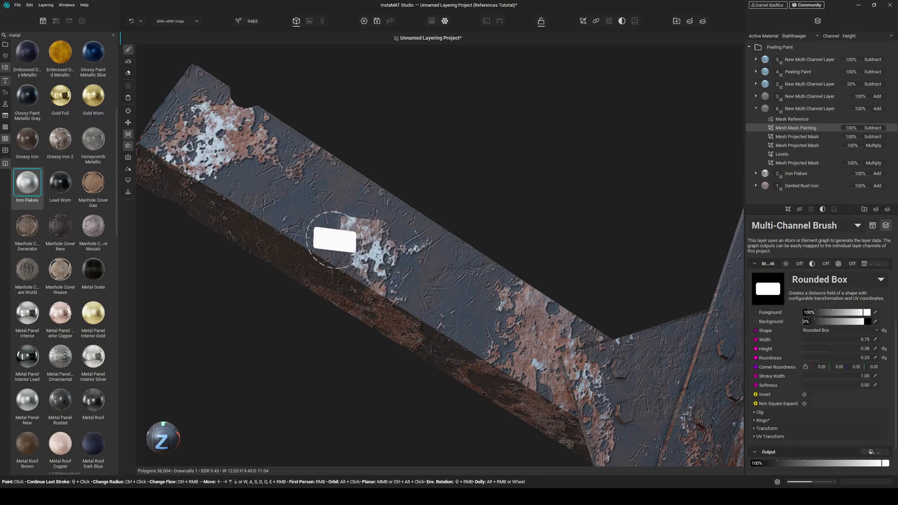
mouse_move(360, 229)
left_mouse_down()
mouse_move(344, 233)
mouse_move(349, 212)
left_mouse_up()
left_click(357, 215)
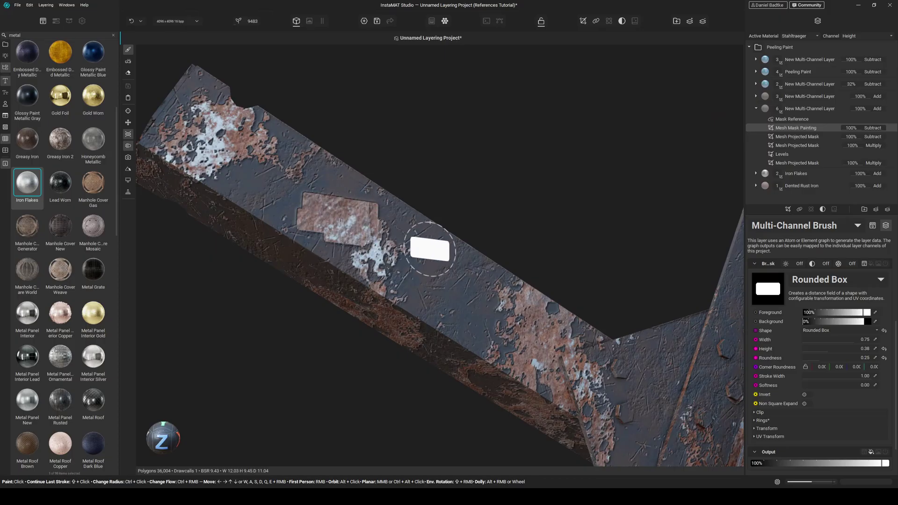
- Undo all the rounded-box brush strokes on the beam
key("ctrl+z")
key("ctrl+z")
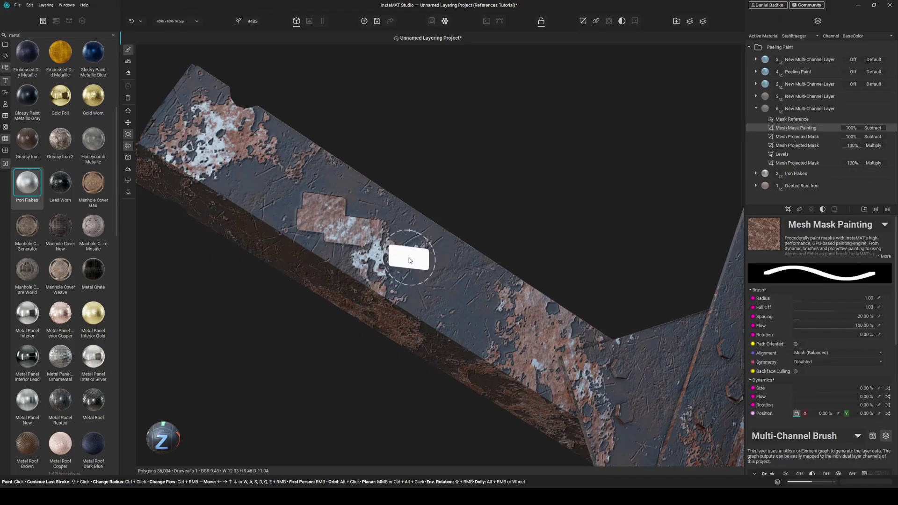
key("ctrl+z")
key("ctrl+z")
key("ctrl+z")
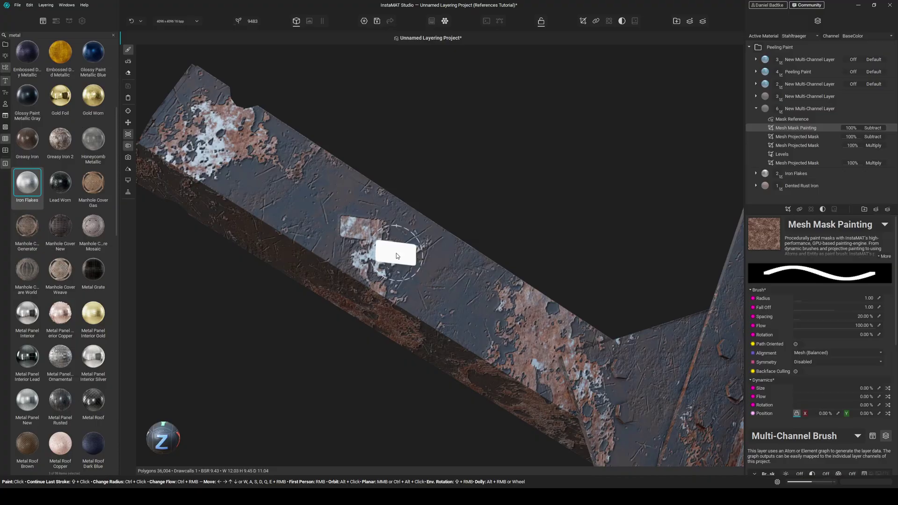
- Search the whole resource library for "cracked" and replace the Rounded Box brush shape with the Cracked grunge generator
scroll(396, 254, "down", 2)
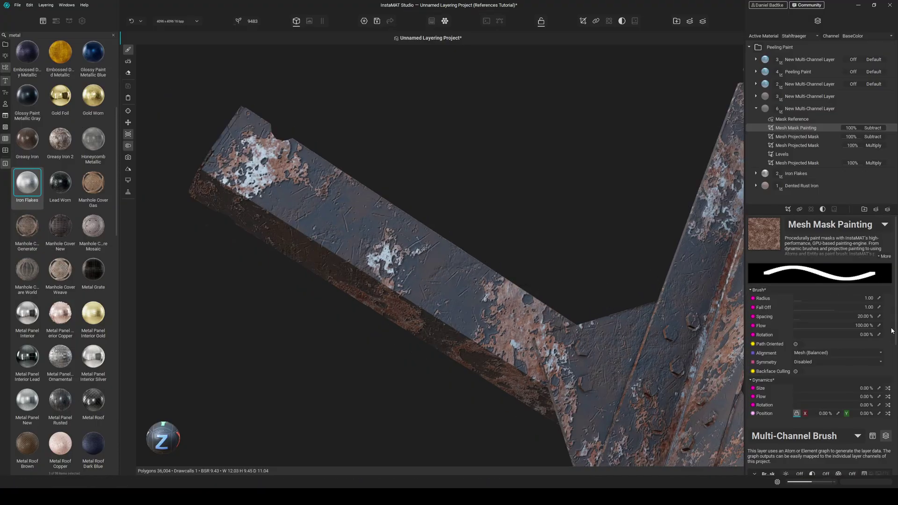
scroll(895, 288, "down", 5)
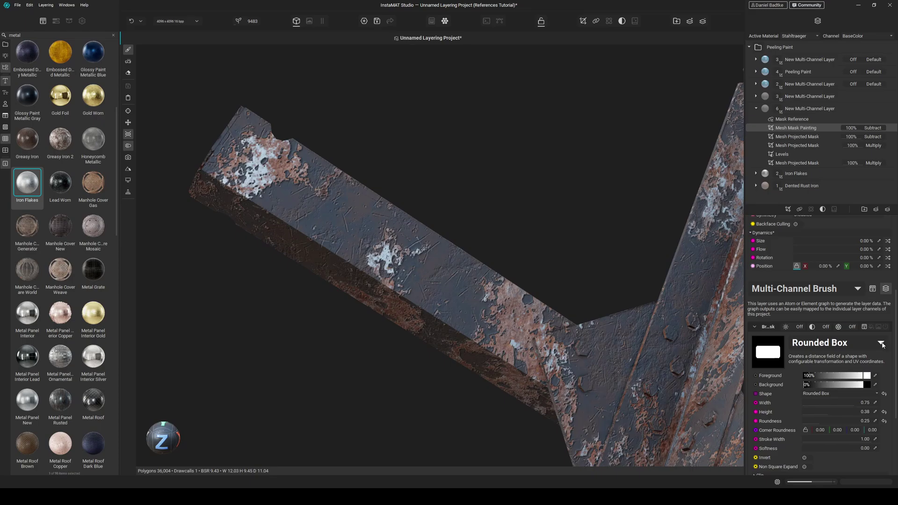
left_click(881, 343)
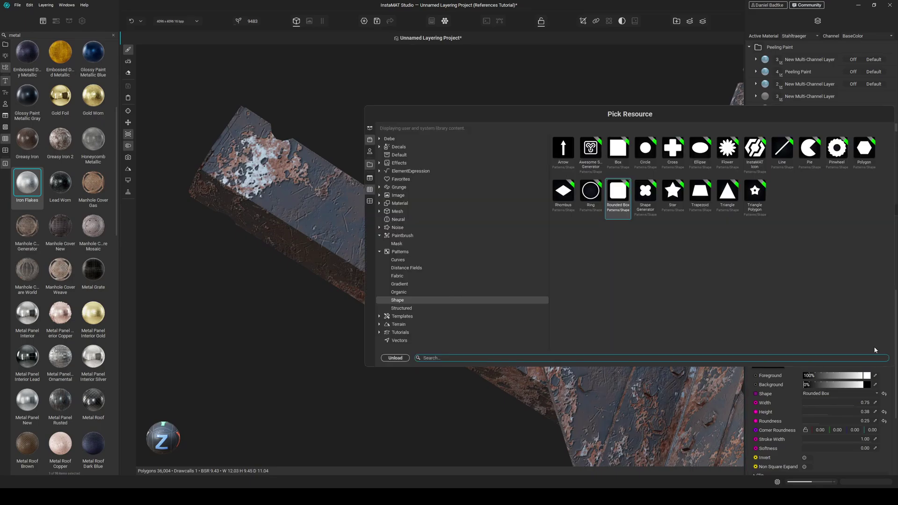
type("cracked")
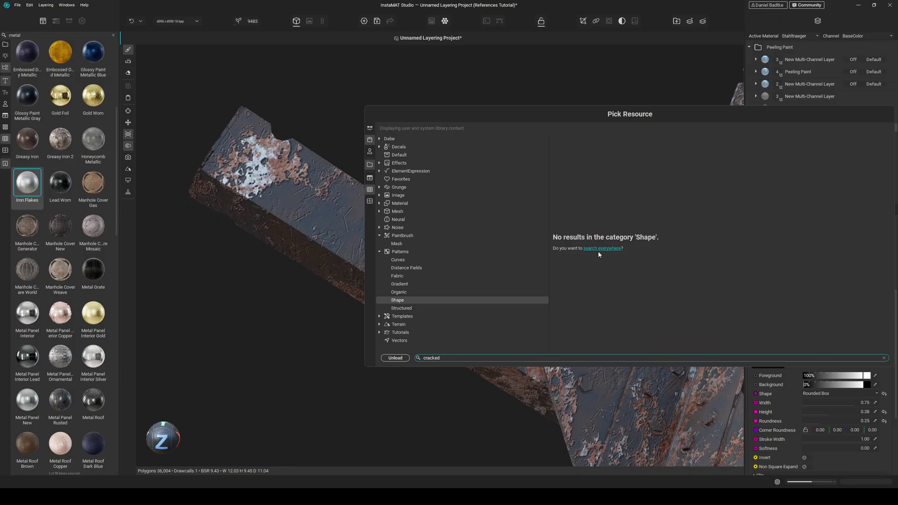
left_click(602, 248)
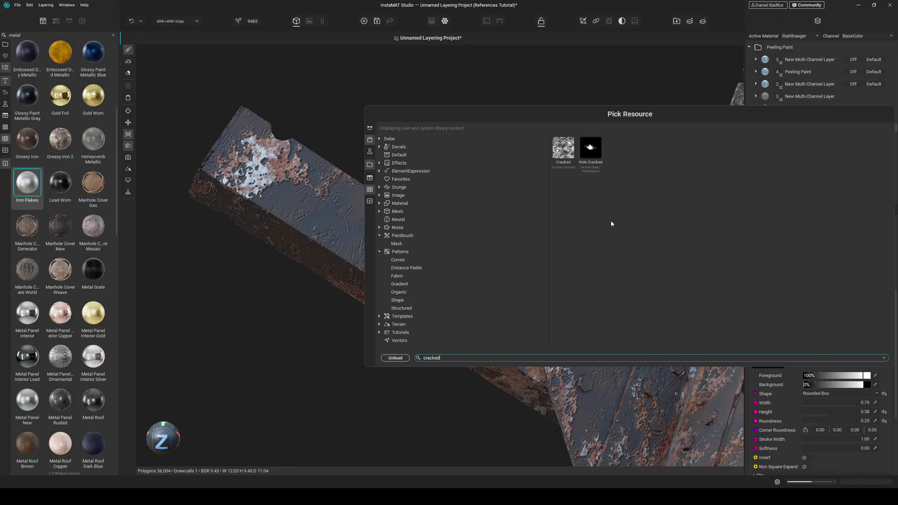
double_click(563, 150)
scroll(375, 222, "up", 1)
scroll(372, 234, "down", 2)
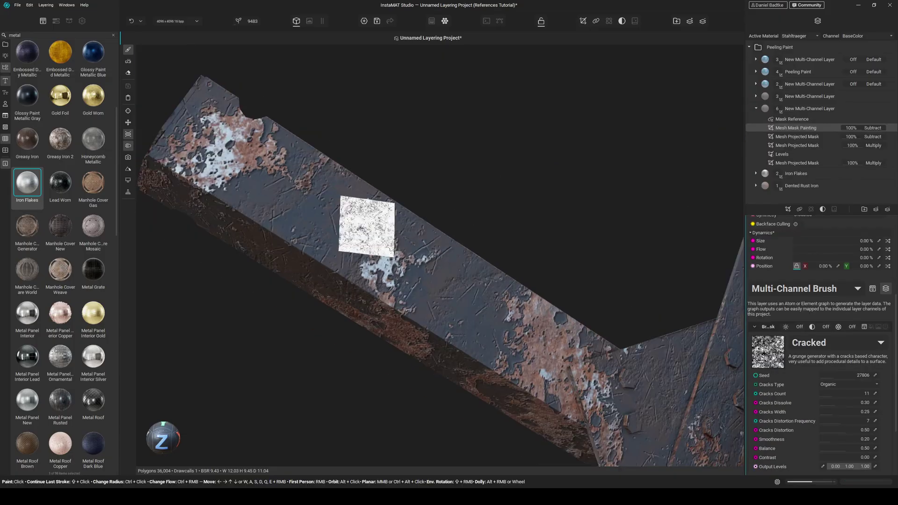
- Limit the Cracked brush to a round shape by setting its circular mask amount to 52%
left_click_drag(836, 327, 846, 327)
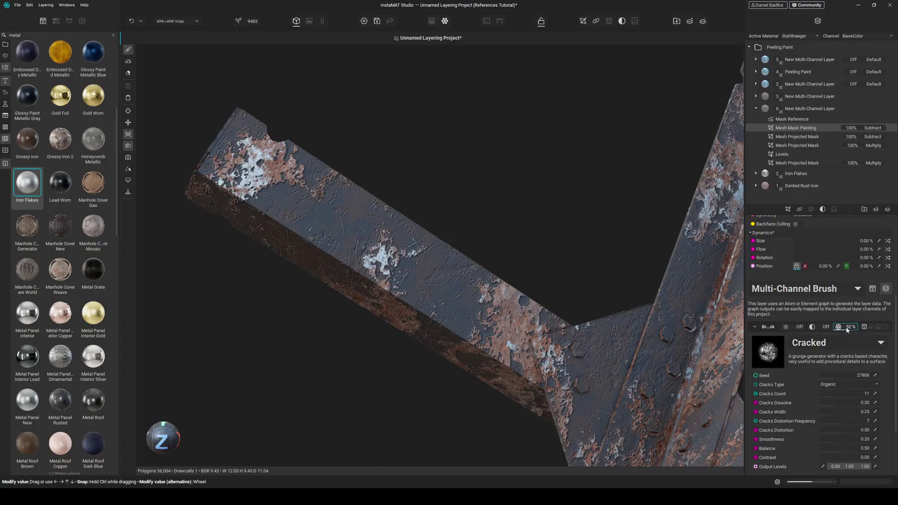
scroll(422, 252, "up", 1)
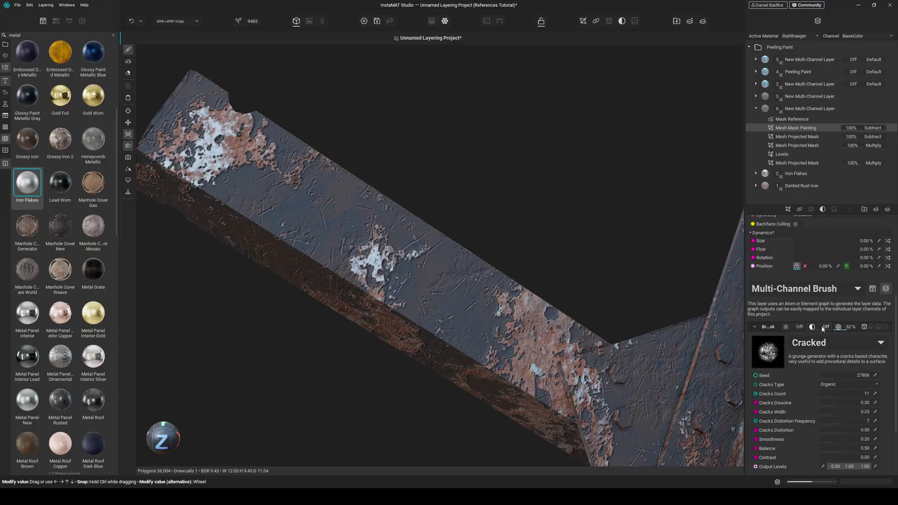
left_click_drag(827, 327, 784, 327)
left_click(784, 327)
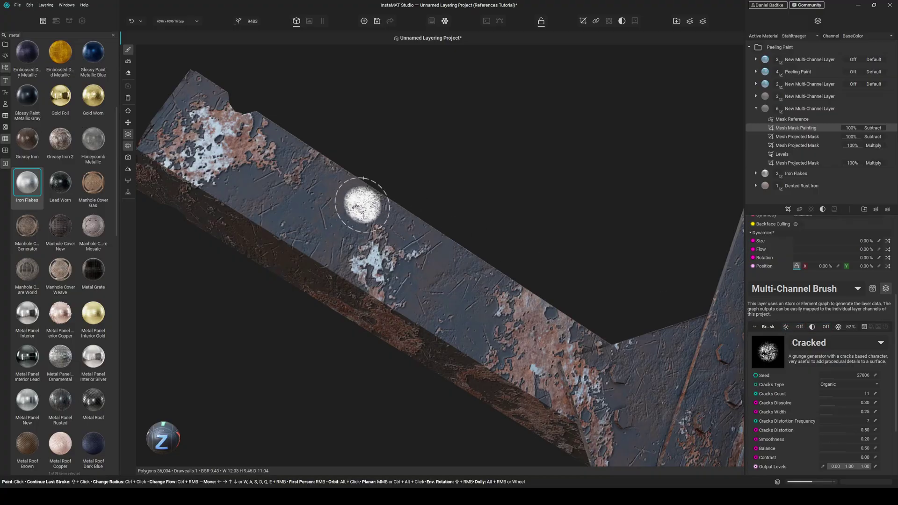
- Paint worn, cracked patches onto the notched beam and the other beams with the Cracked brush
mouse_move(337, 216)
left_mouse_down()
mouse_move(351, 220)
mouse_move(361, 208)
mouse_move(310, 186)
mouse_move(311, 230)
mouse_move(282, 241)
left_mouse_up()
scroll(337, 276, "down", 3)
mouse_move(364, 294)
left_mouse_down("alt")
mouse_move(395, 303)
mouse_move(407, 286)
mouse_move(483, 296)
mouse_move(487, 287)
mouse_move(506, 300)
mouse_move(571, 267)
mouse_move(599, 226)
left_mouse_up("alt")
scroll(600, 227, "up", 2)
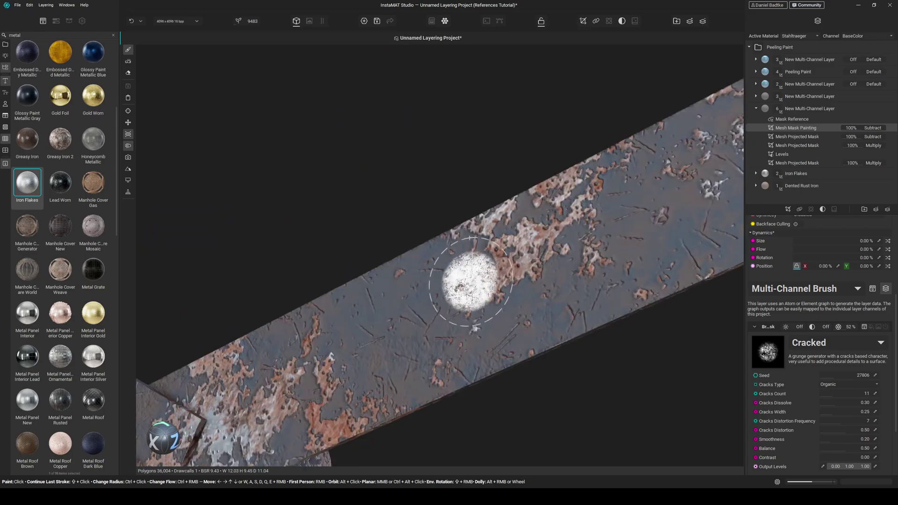
mouse_move(512, 293)
left_mouse_down()
mouse_move(496, 282)
mouse_move(453, 310)
mouse_move(475, 296)
mouse_move(469, 325)
mouse_move(486, 328)
left_mouse_up()
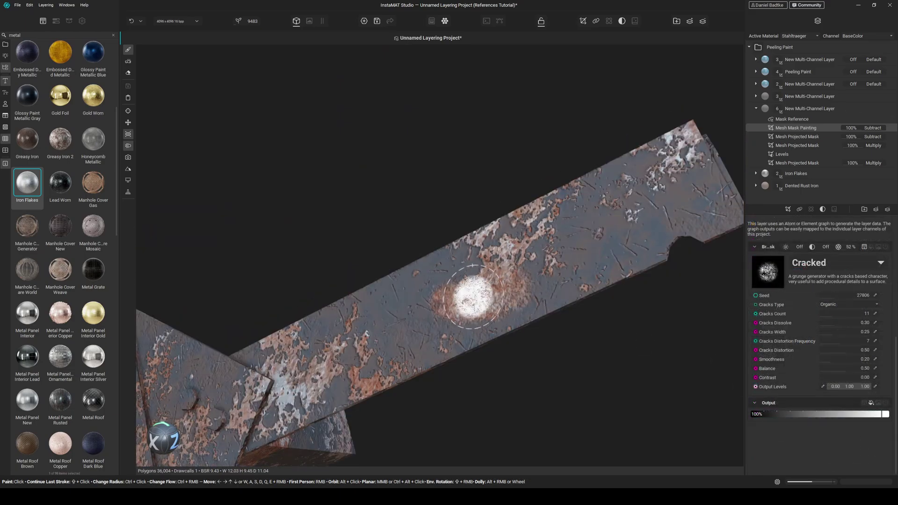
left_click_drag(642, 314, 632, 327)
scroll(593, 351, "down", 3)
mouse_move(584, 352)
left_mouse_down("alt")
mouse_move(487, 371)
mouse_move(549, 380)
left_mouse_up("alt")
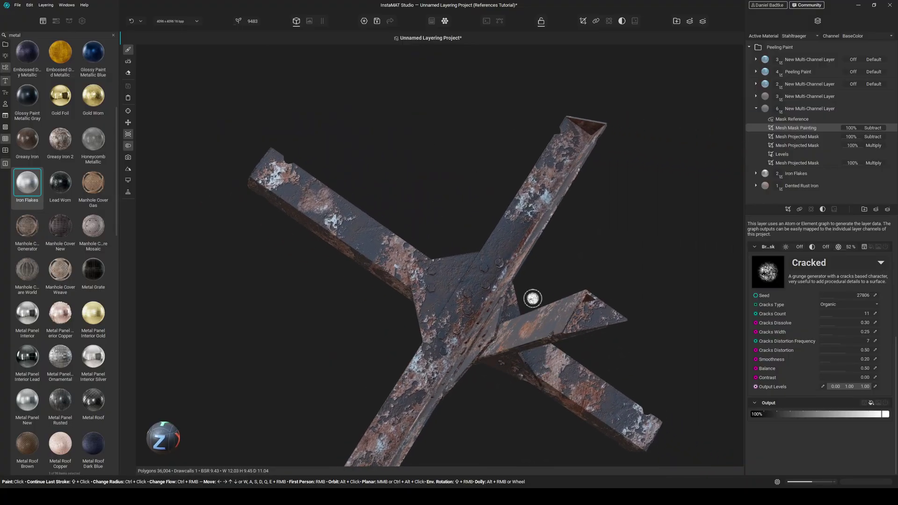
mouse_move(475, 258)
left_mouse_down("alt")
mouse_move(487, 293)
mouse_move(484, 277)
left_mouse_up("alt")
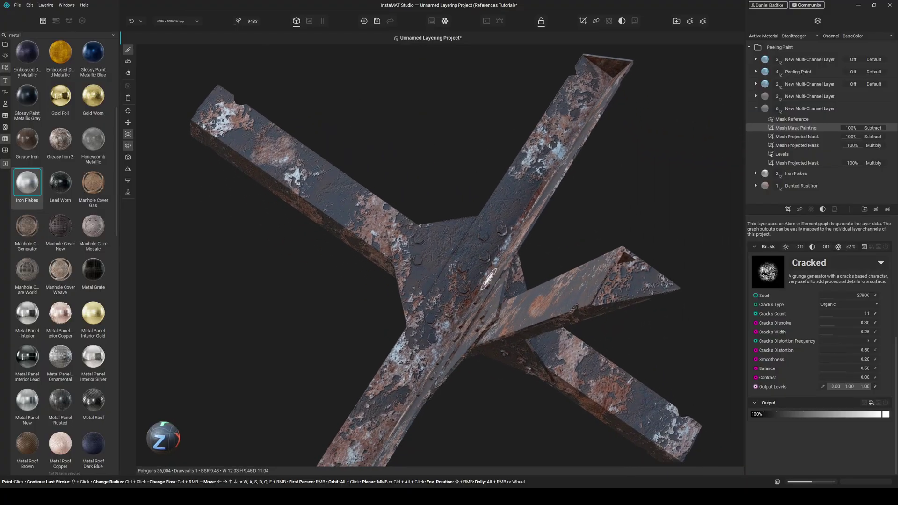
- Set the brush Output to 0% and paint over the worn patches on the beams to erase them from the mask
left_click_drag(805, 415, 747, 414)
mouse_move(647, 400)
left_mouse_down("alt")
mouse_move(548, 340)
mouse_move(496, 321)
left_mouse_up("alt")
scroll(494, 319, "up", 2)
scroll(440, 343, "down", 3)
mouse_move(440, 344)
left_mouse_down("alt")
mouse_move(412, 346)
mouse_move(431, 346)
mouse_move(350, 232)
mouse_move(358, 226)
left_mouse_up("alt")
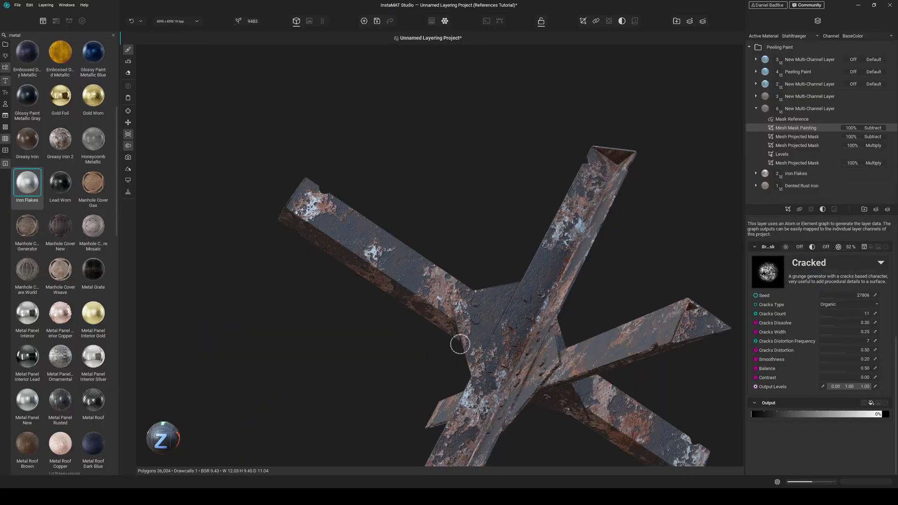
mouse_move(460, 344)
left_mouse_down("alt")
mouse_move(446, 314)
mouse_move(426, 318)
mouse_move(458, 341)
mouse_move(529, 351)
mouse_move(493, 363)
mouse_move(574, 346)
mouse_move(565, 359)
mouse_move(531, 352)
mouse_move(433, 294)
left_mouse_up("alt")
scroll(493, 321, "up", 3)
scroll(433, 295, "down", 3)
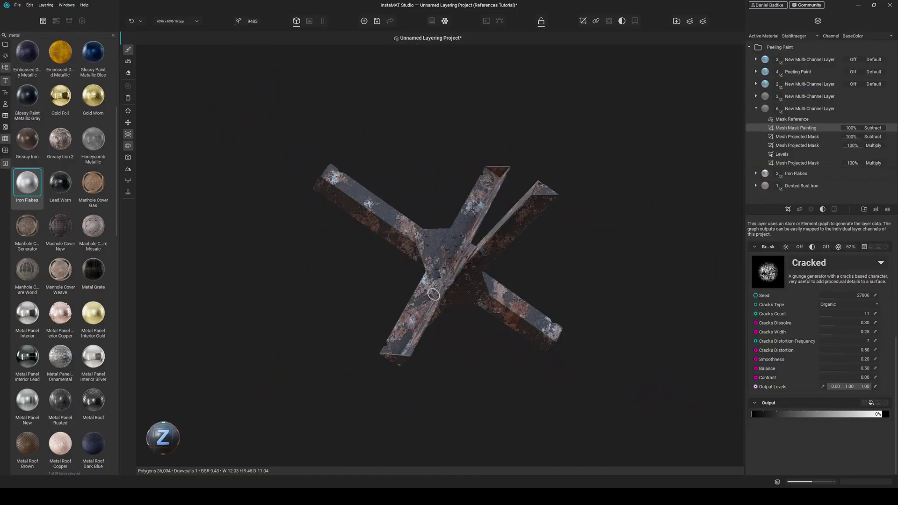
left_click_drag(485, 351, 443, 350, "alt")
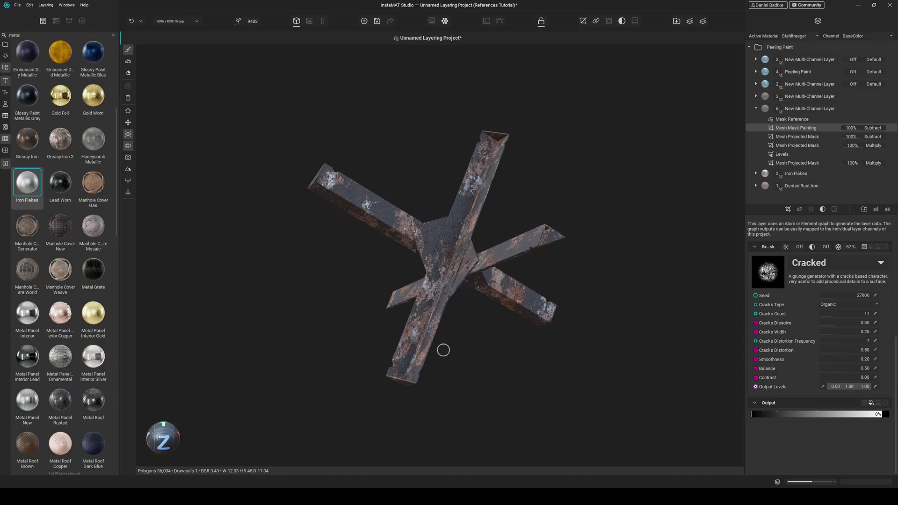